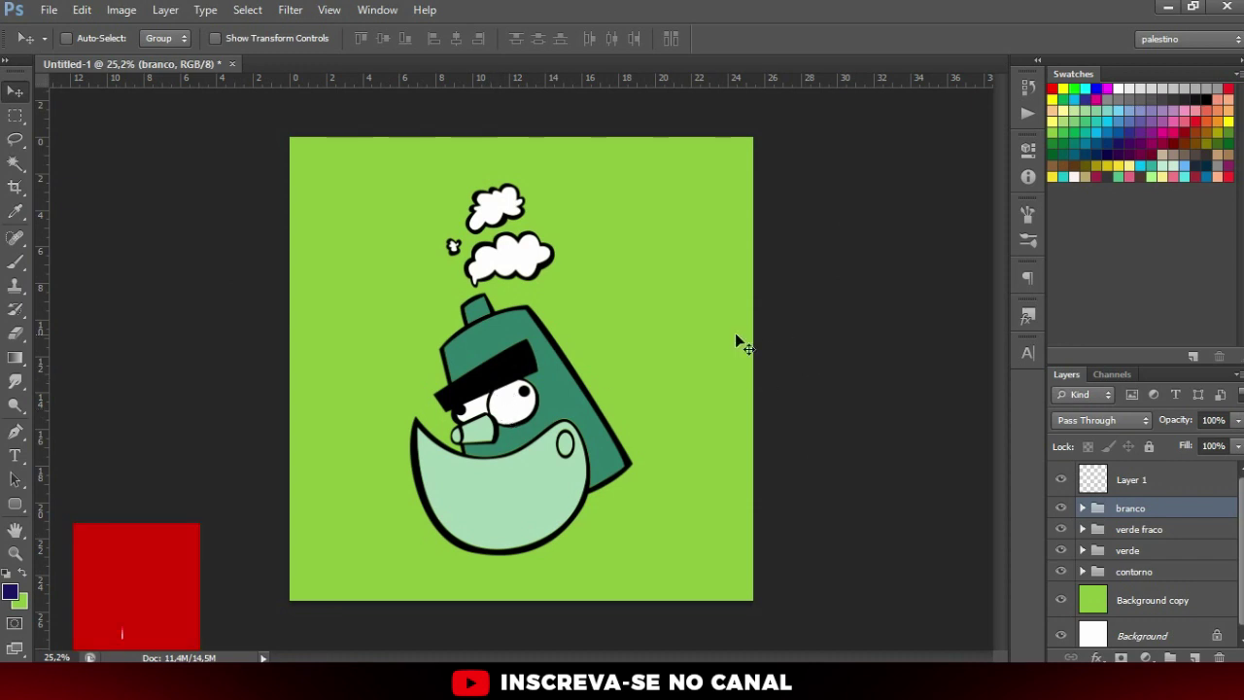
- Inspect the contorno group and toggle the outline, verde, verde fraco and branco layers to compare
{"action": "scroll", "coordinate": [471, 455], "scroll_direction": "up", "scroll_amount": 2}
{"action": "scroll", "coordinate": [1043, 548], "scroll_direction": "down", "scroll_amount": 1}
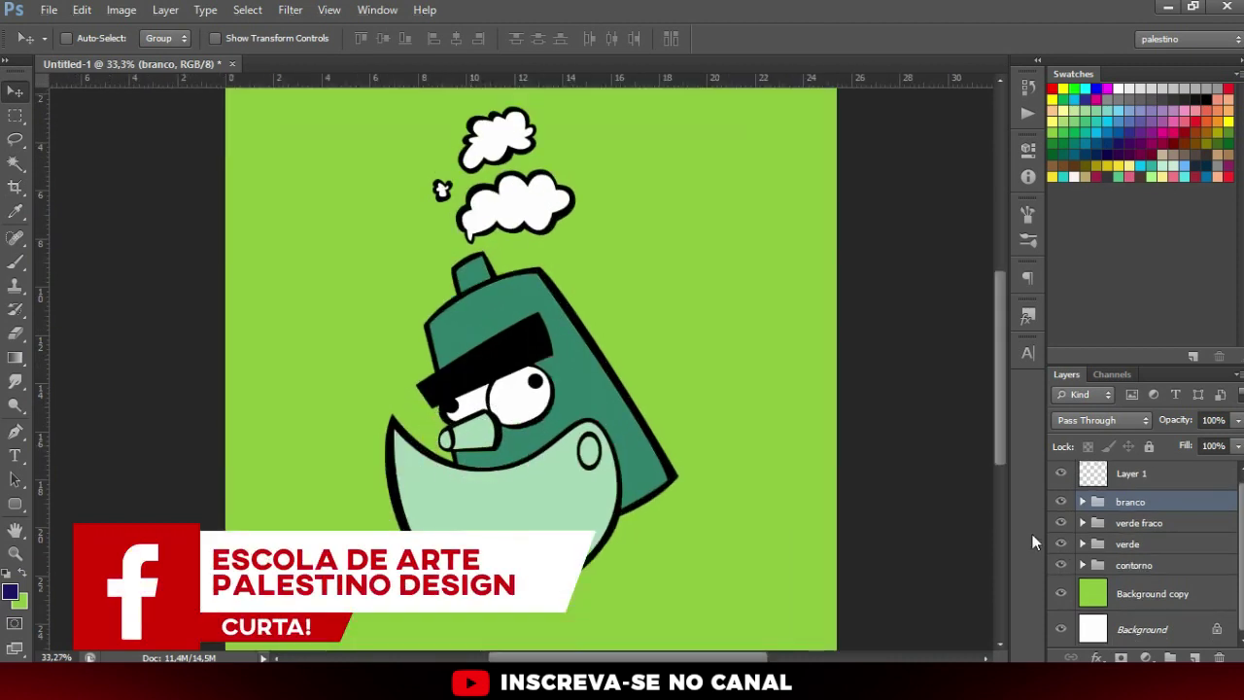
{"action": "scroll", "coordinate": [584, 401], "scroll_direction": "up", "scroll_amount": 1}
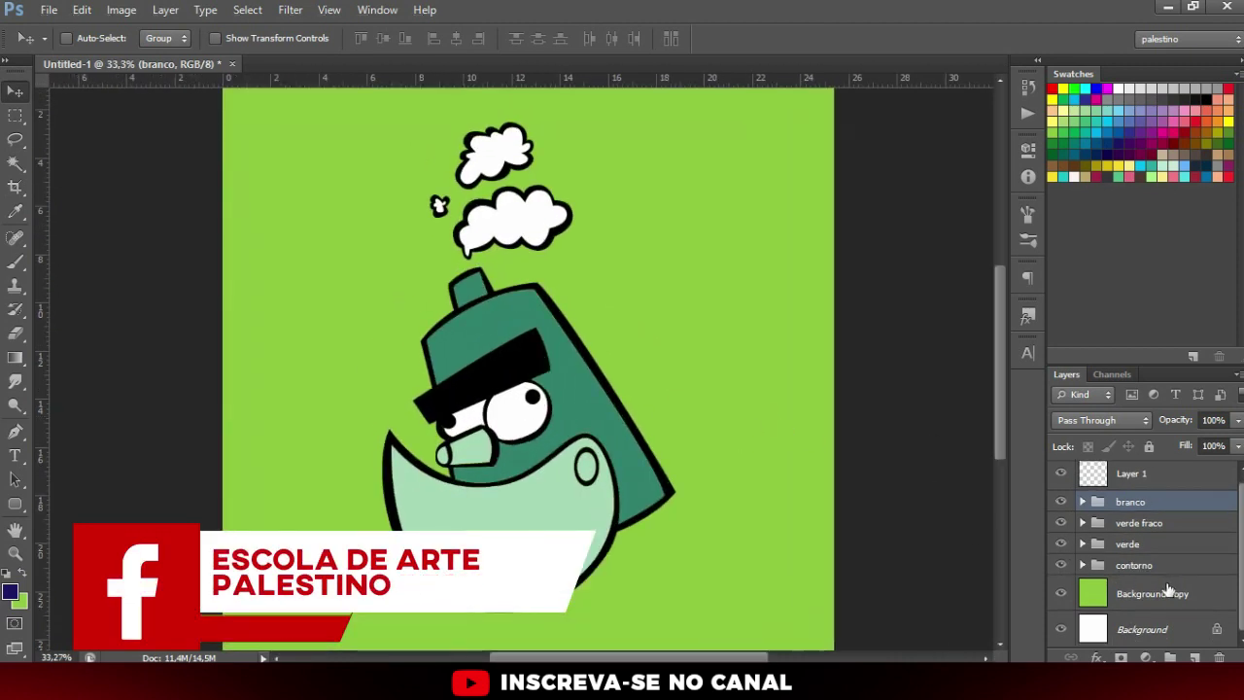
{"action": "left_click", "coordinate": [1081, 566]}
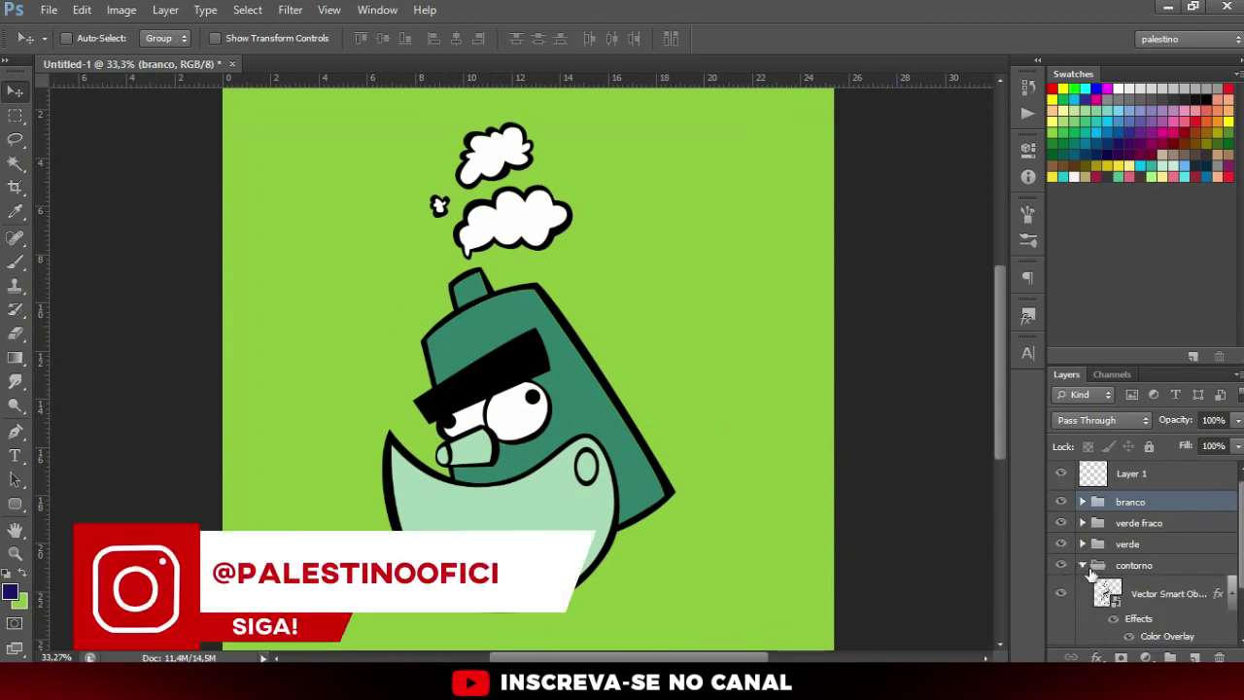
{"action": "left_click", "coordinate": [1081, 565]}
{"action": "left_click", "coordinate": [1061, 566]}
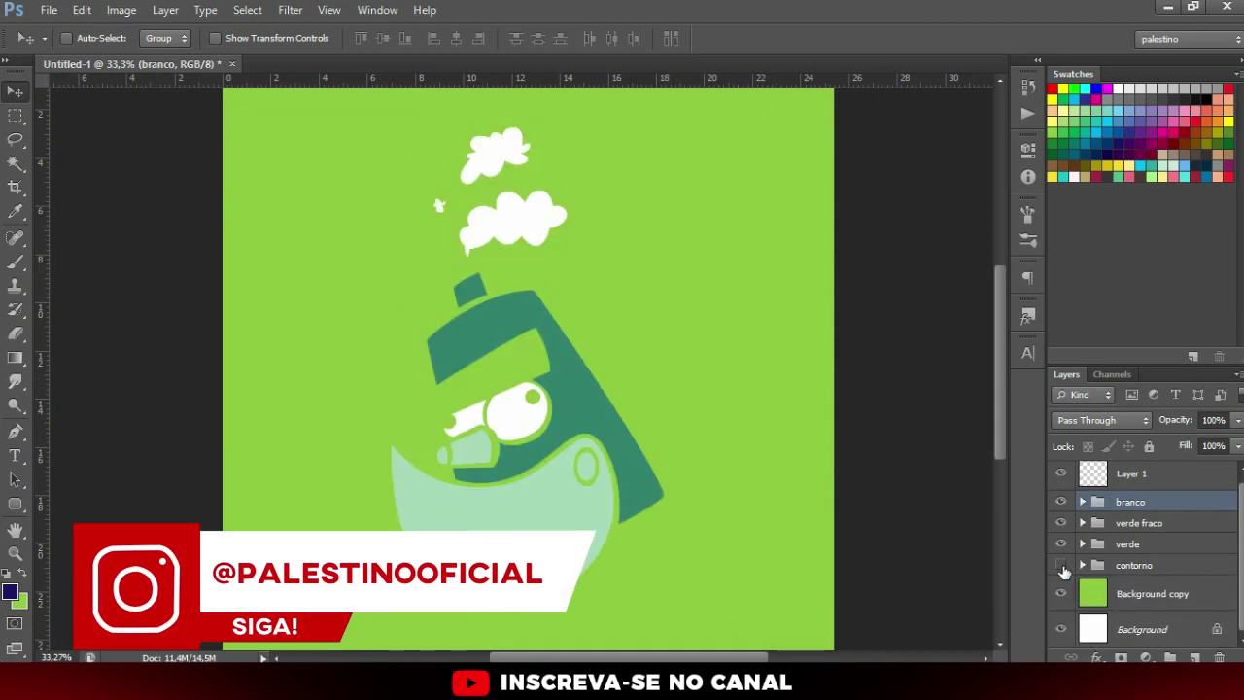
{"action": "left_click", "coordinate": [1061, 566]}
{"action": "left_click", "coordinate": [1061, 544]}
{"action": "left_click", "coordinate": [1060, 545]}
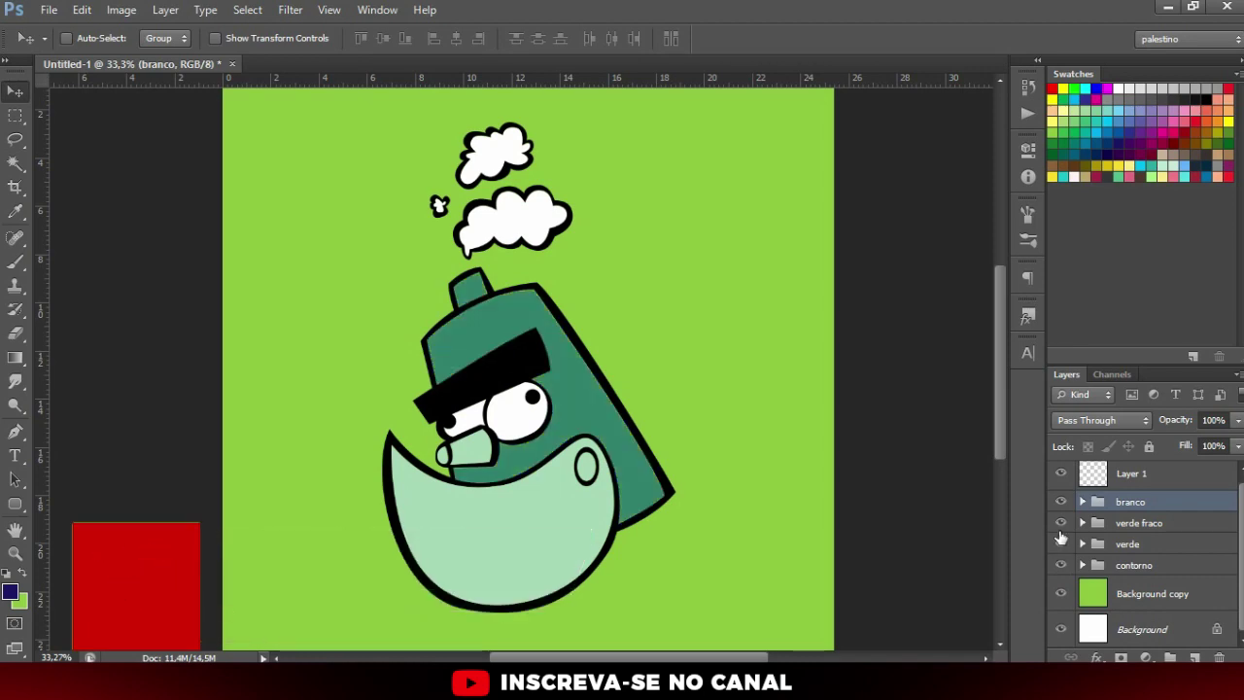
{"action": "left_click", "coordinate": [1060, 523]}
{"action": "left_click", "coordinate": [1060, 501]}
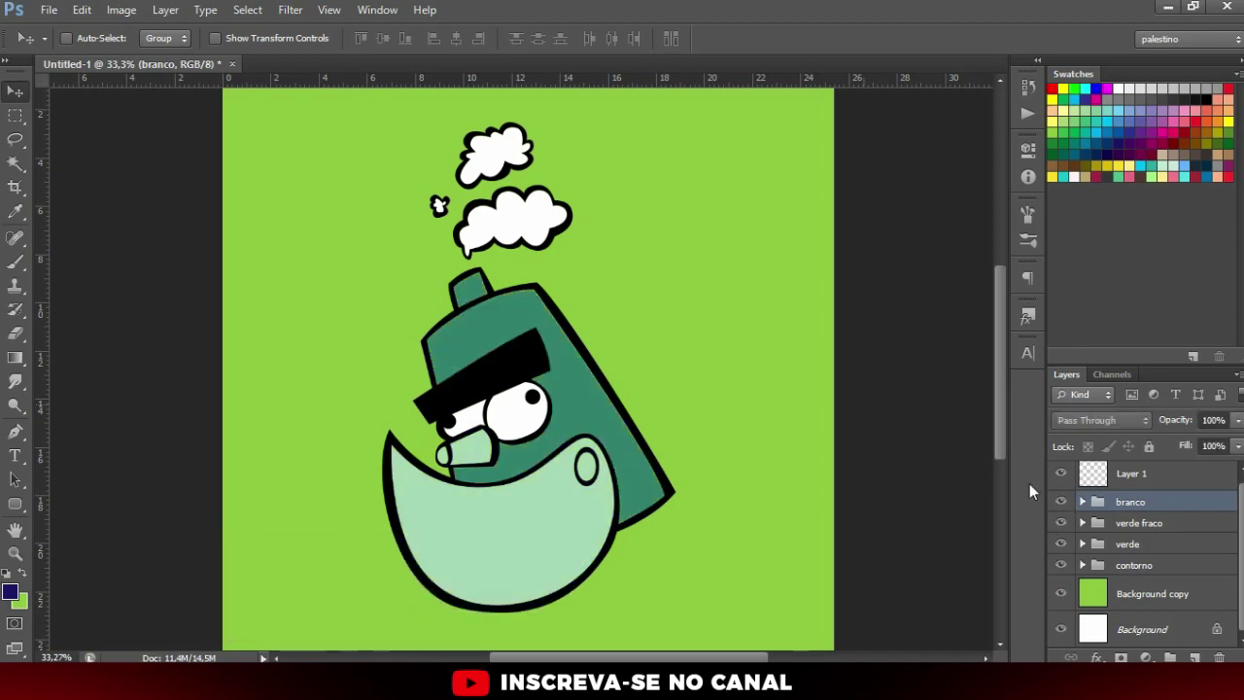
- Expand the verde group, select the teal can body shape layer, then collapse it
{"action": "scroll", "coordinate": [578, 442], "scroll_direction": "up", "scroll_amount": 5}
{"action": "scroll", "coordinate": [578, 442], "scroll_direction": "up", "scroll_amount": 4}
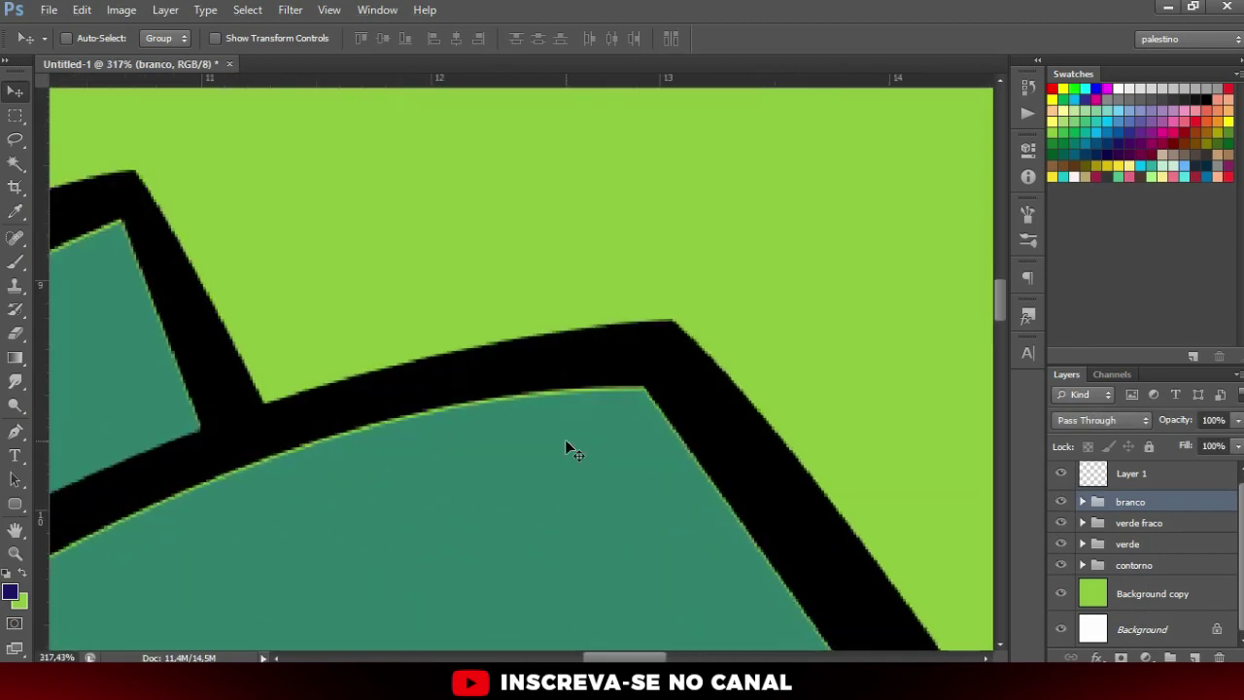
{"action": "left_click", "coordinate": [1083, 544]}
{"action": "left_click", "coordinate": [1147, 583]}
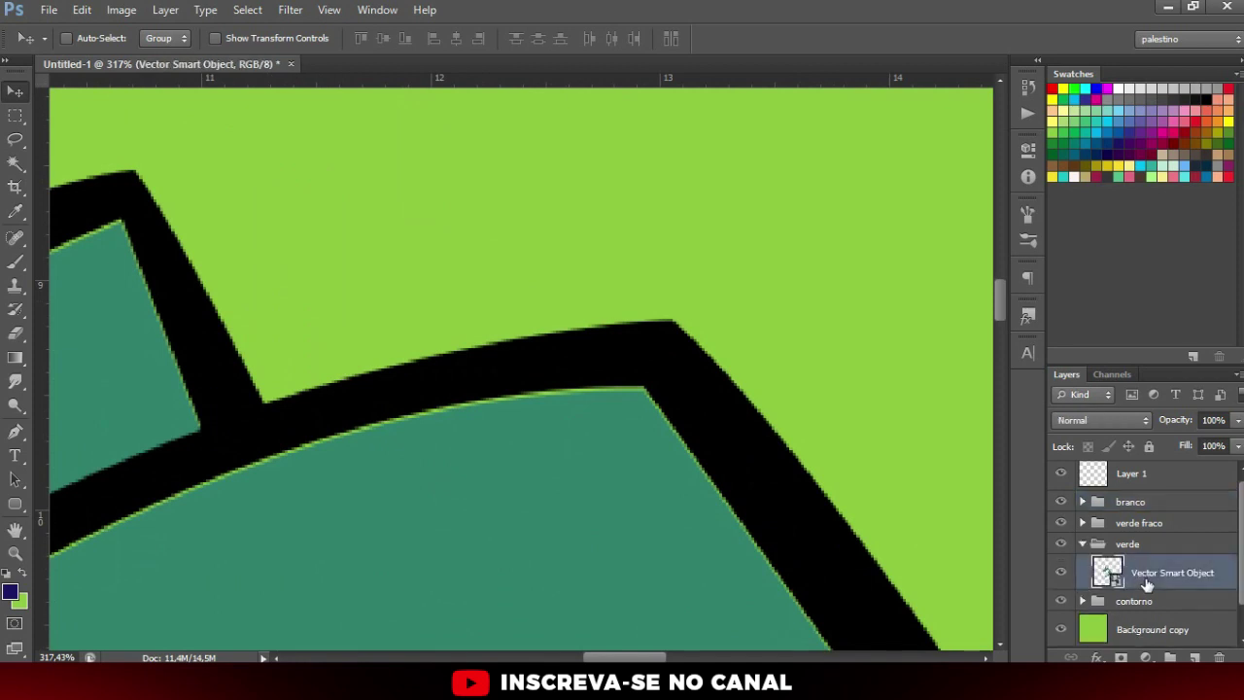
{"action": "left_click", "coordinate": [1082, 544]}
{"action": "scroll", "coordinate": [791, 467], "scroll_direction": "down", "scroll_amount": 2}
{"action": "scroll", "coordinate": [694, 392], "scroll_direction": "down", "scroll_amount": 1}
{"action": "scroll", "coordinate": [644, 369], "scroll_direction": "down", "scroll_amount": 2}
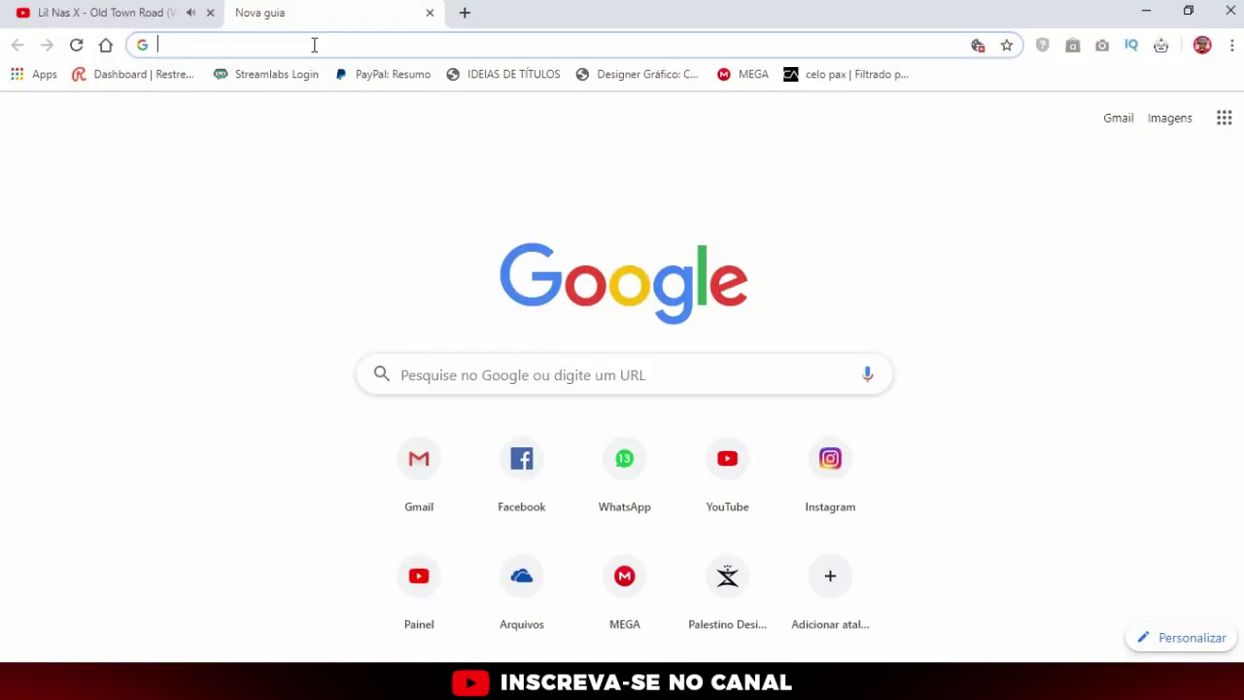
- Search Google Images for 'metal texture', filtered to large images
{"action": "type", "text": "metal texture"}
{"action": "key", "text": "Return"}
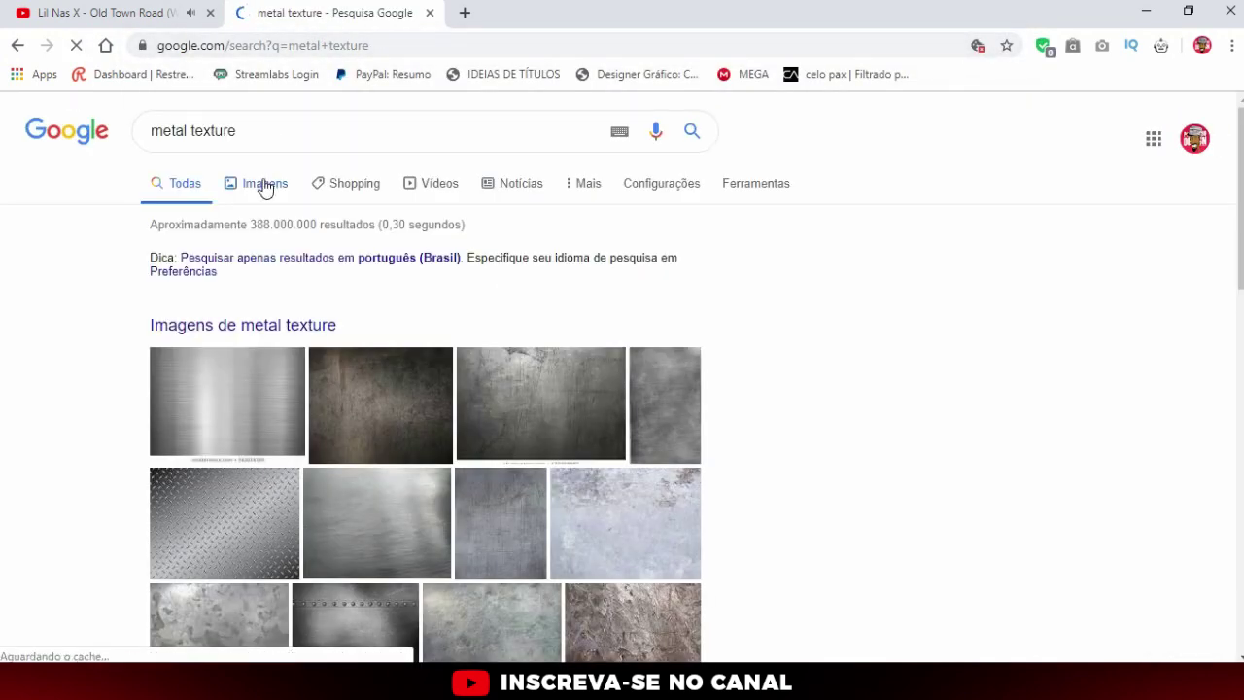
{"action": "left_click", "coordinate": [264, 188]}
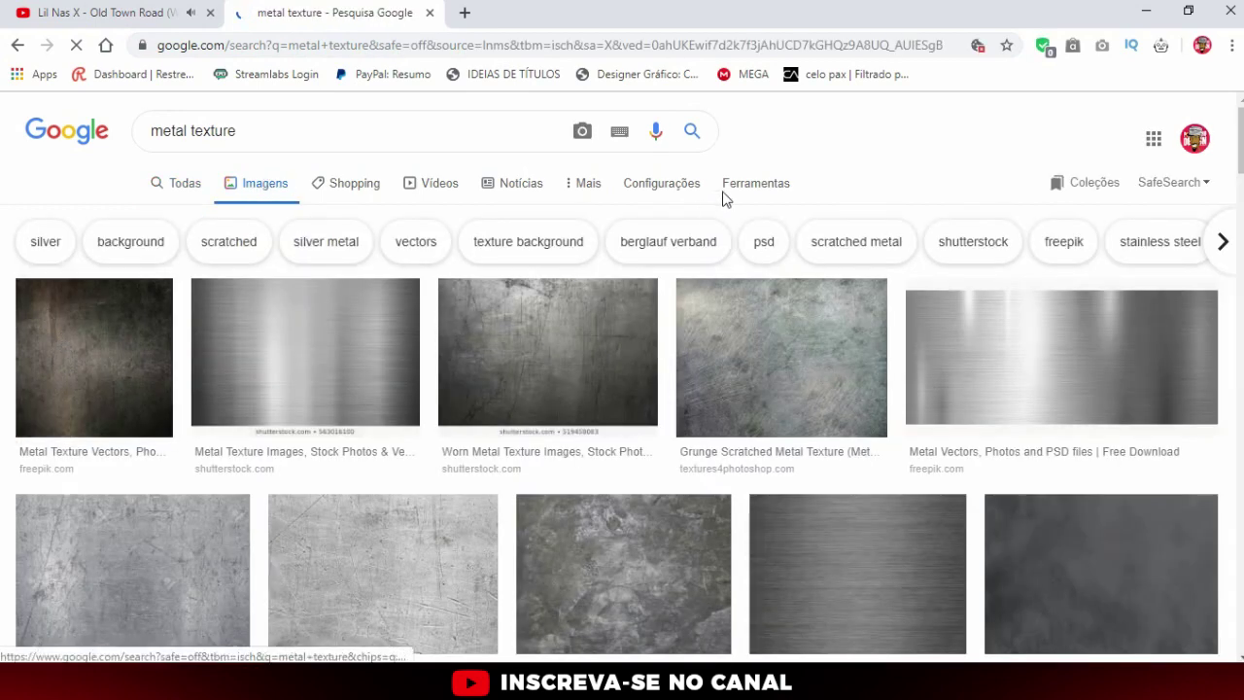
{"action": "left_click", "coordinate": [757, 185]}
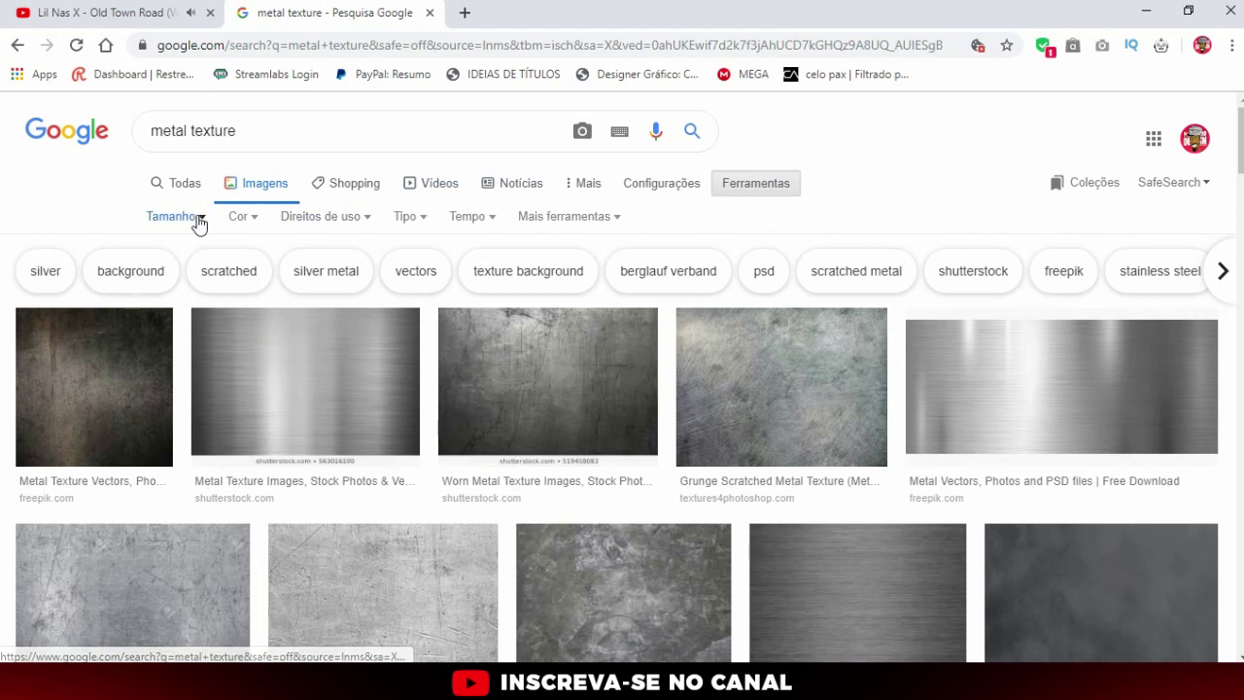
{"action": "left_click", "coordinate": [194, 221]}
{"action": "left_click", "coordinate": [170, 275]}
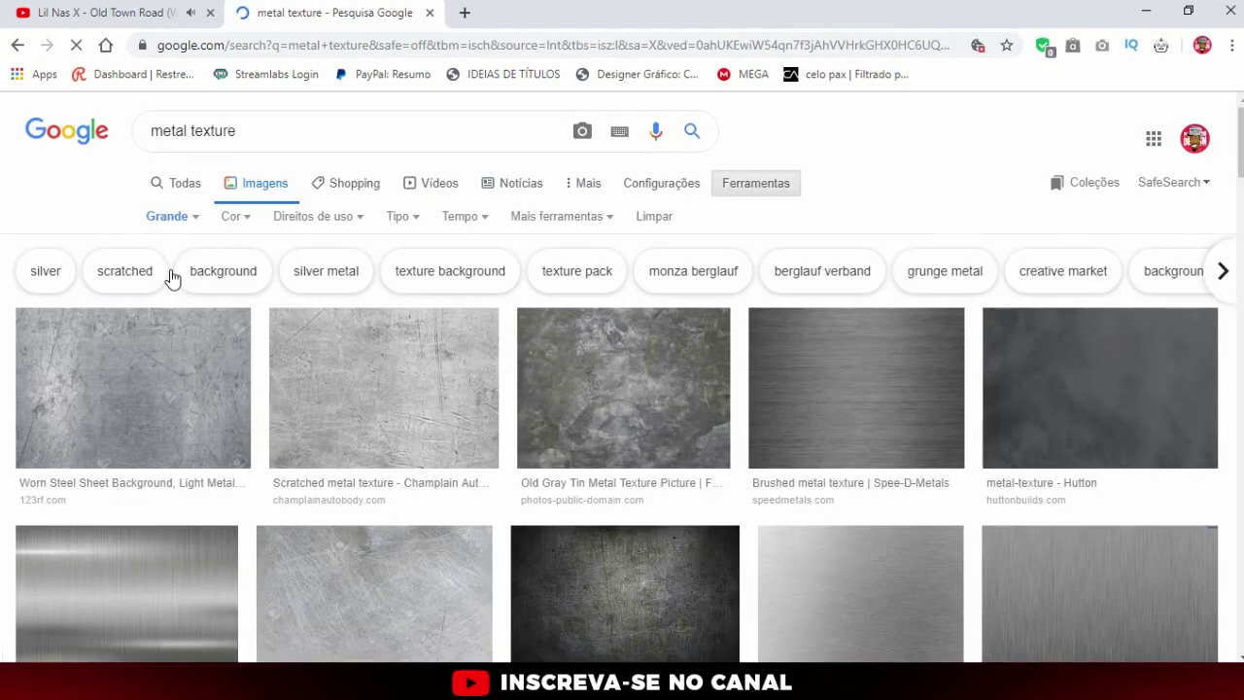
{"action": "mouse_move", "coordinate": [133, 388]}
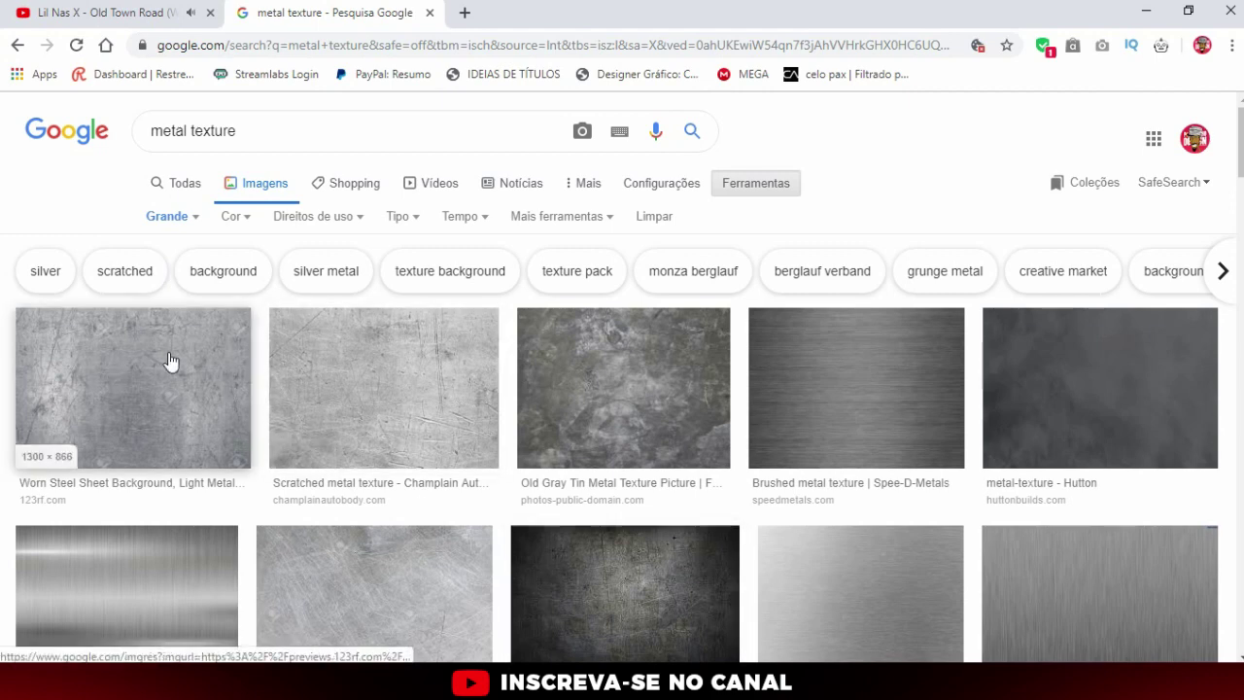
- Open the 2969 × 2021 scratched metal texture full size and copy the image
{"action": "scroll", "coordinate": [355, 389], "scroll_direction": "down", "scroll_amount": 2}
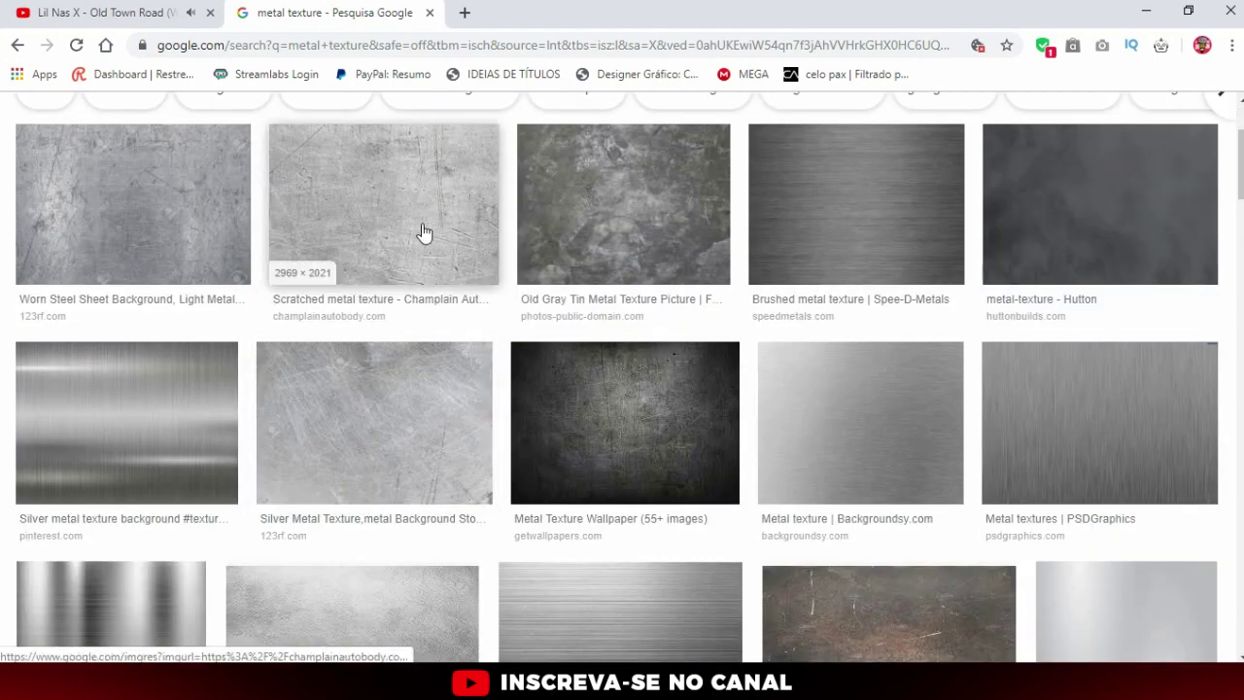
{"action": "scroll", "coordinate": [423, 230], "scroll_direction": "up", "scroll_amount": 2}
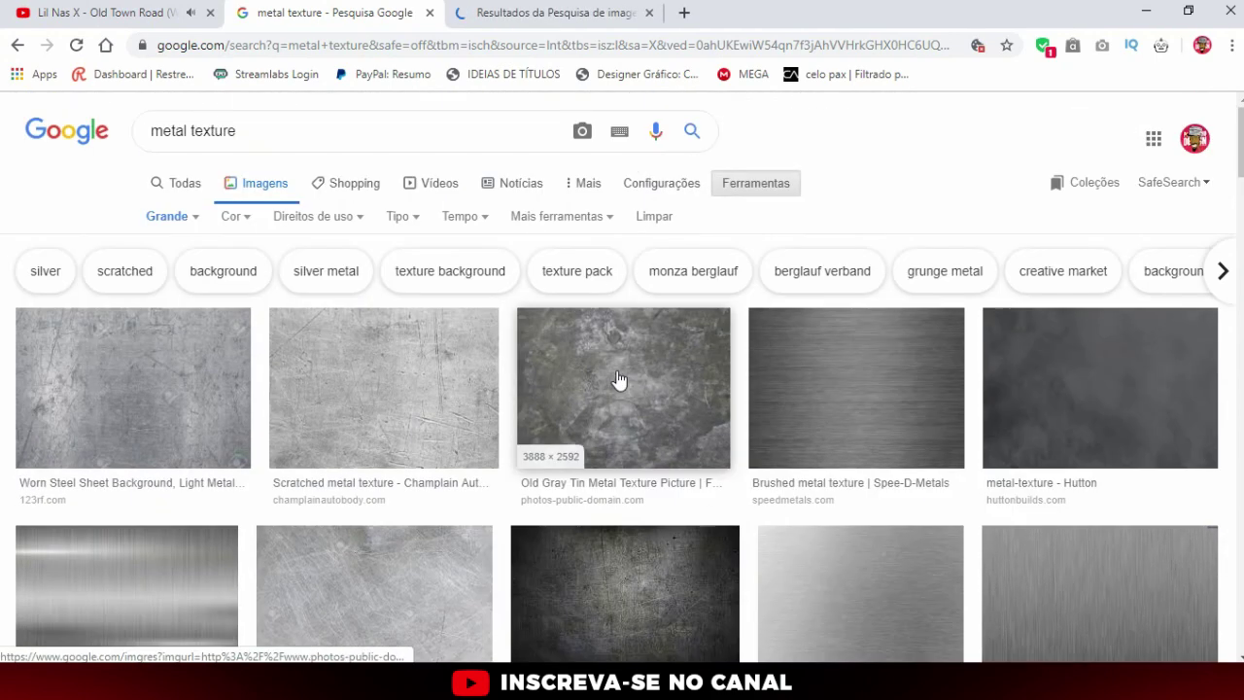
{"action": "left_click", "coordinate": [565, 5]}
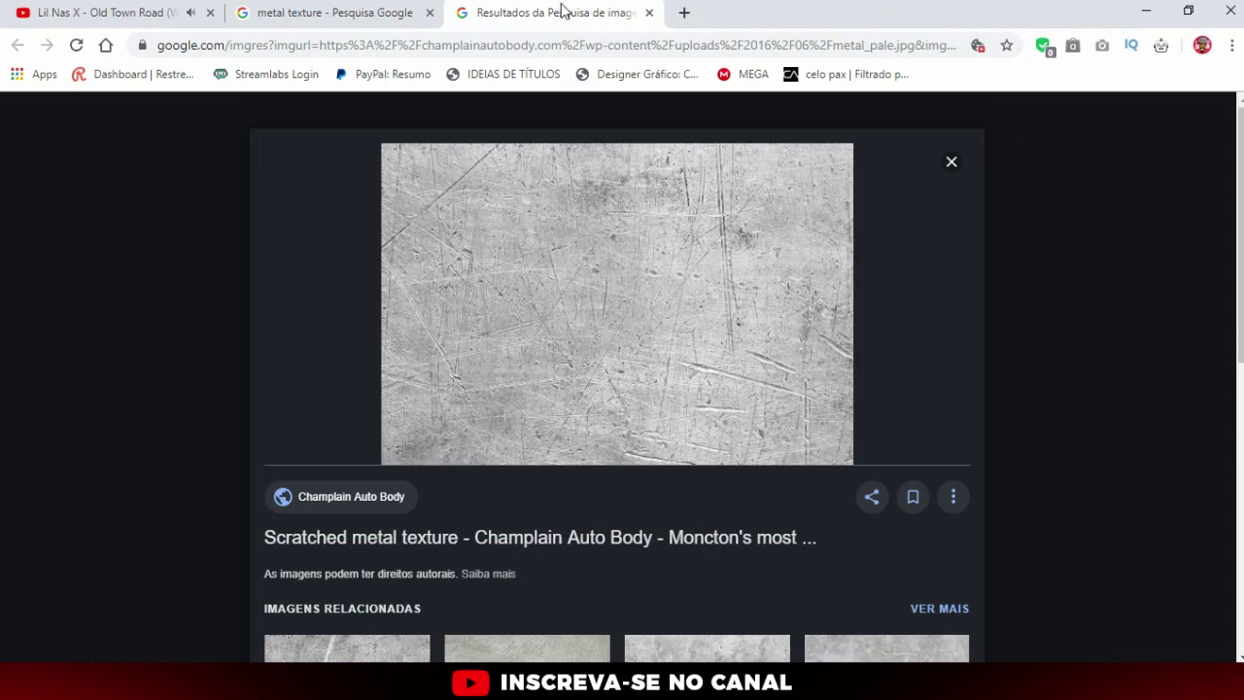
{"action": "left_click", "coordinate": [387, 5]}
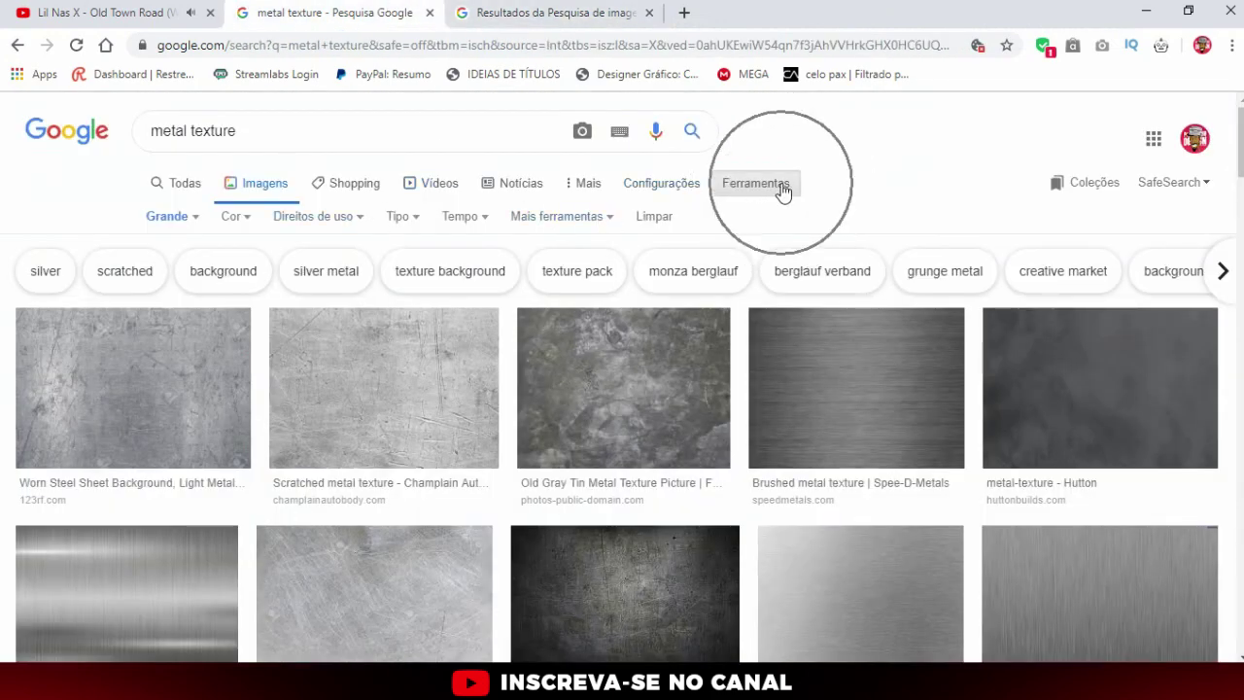
{"action": "left_click", "coordinate": [168, 218]}
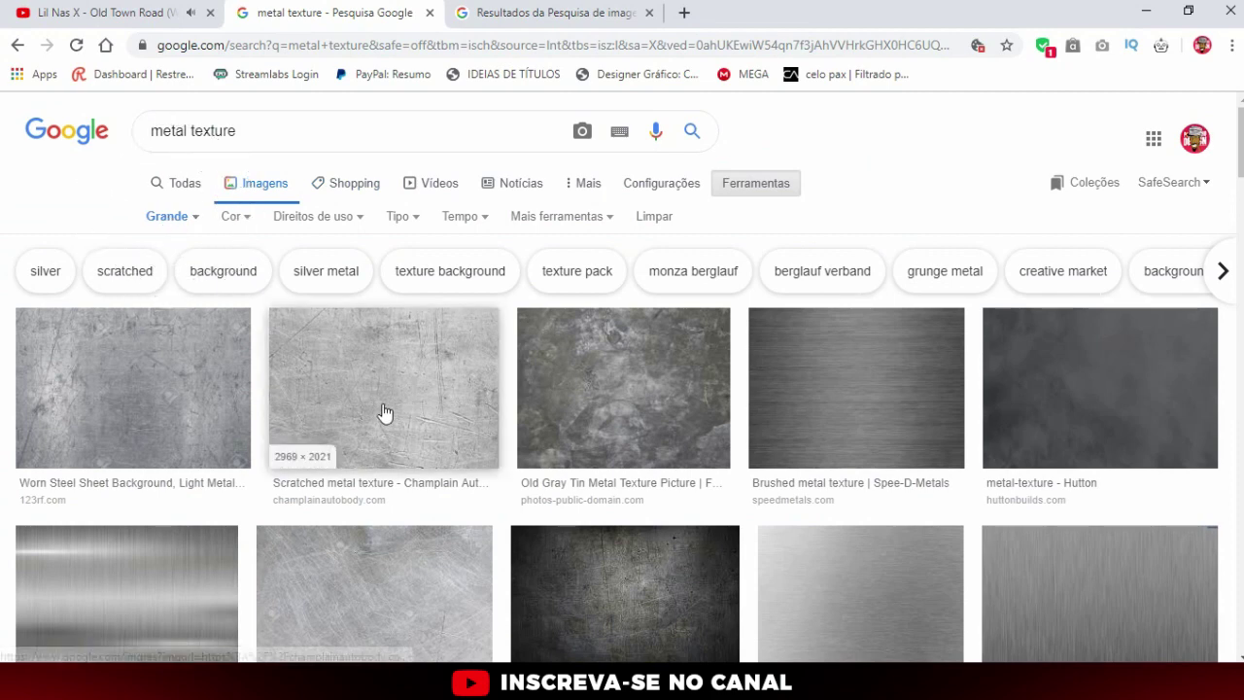
{"action": "left_click", "coordinate": [569, 7]}
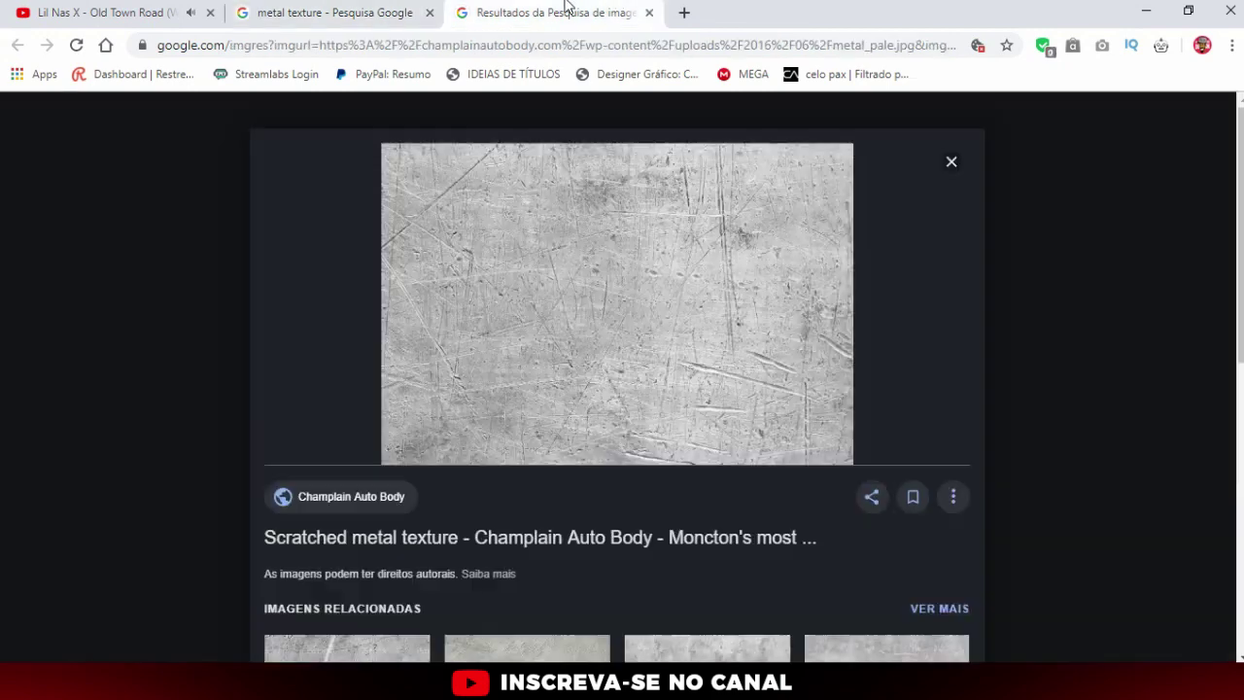
{"action": "right_click", "coordinate": [590, 257]}
{"action": "left_click", "coordinate": [641, 446]}
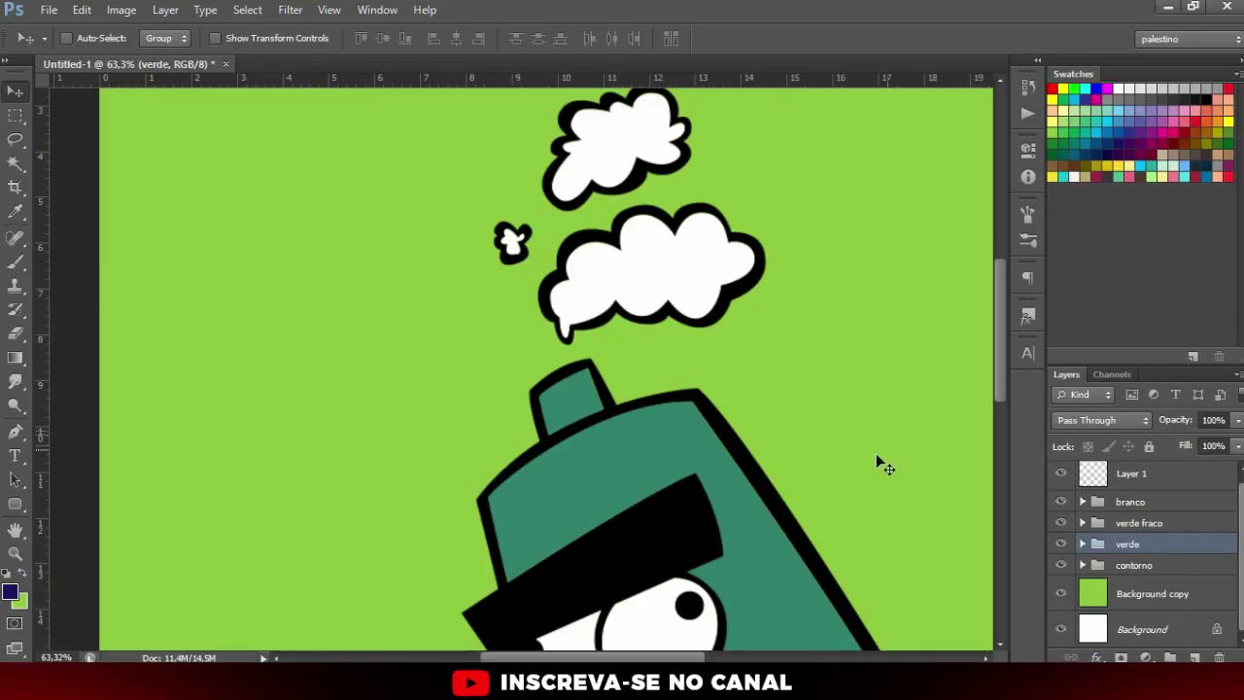
- Select the teal can body layer in the verde group and paste the metal texture above it
{"action": "scroll", "coordinate": [889, 459], "scroll_direction": "down", "scroll_amount": 5}
{"action": "scroll", "coordinate": [821, 304], "scroll_direction": "down", "scroll_amount": 1}
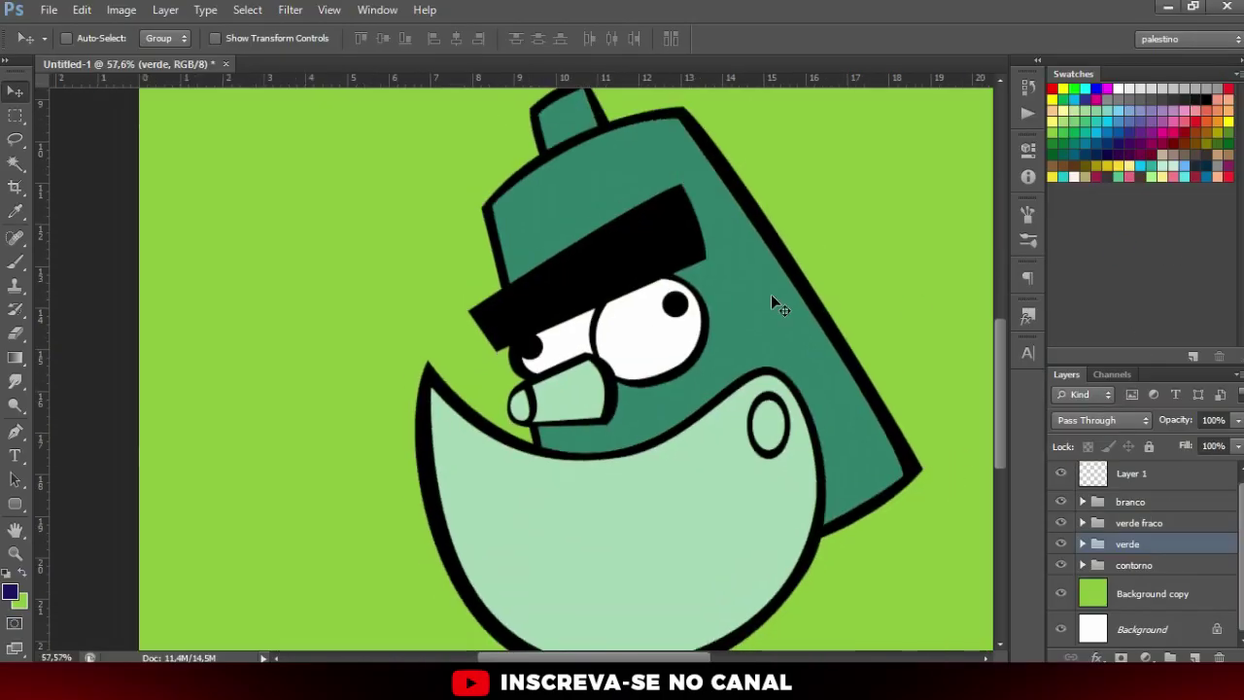
{"action": "left_click", "coordinate": [1081, 545]}
{"action": "left_click", "coordinate": [1083, 562]}
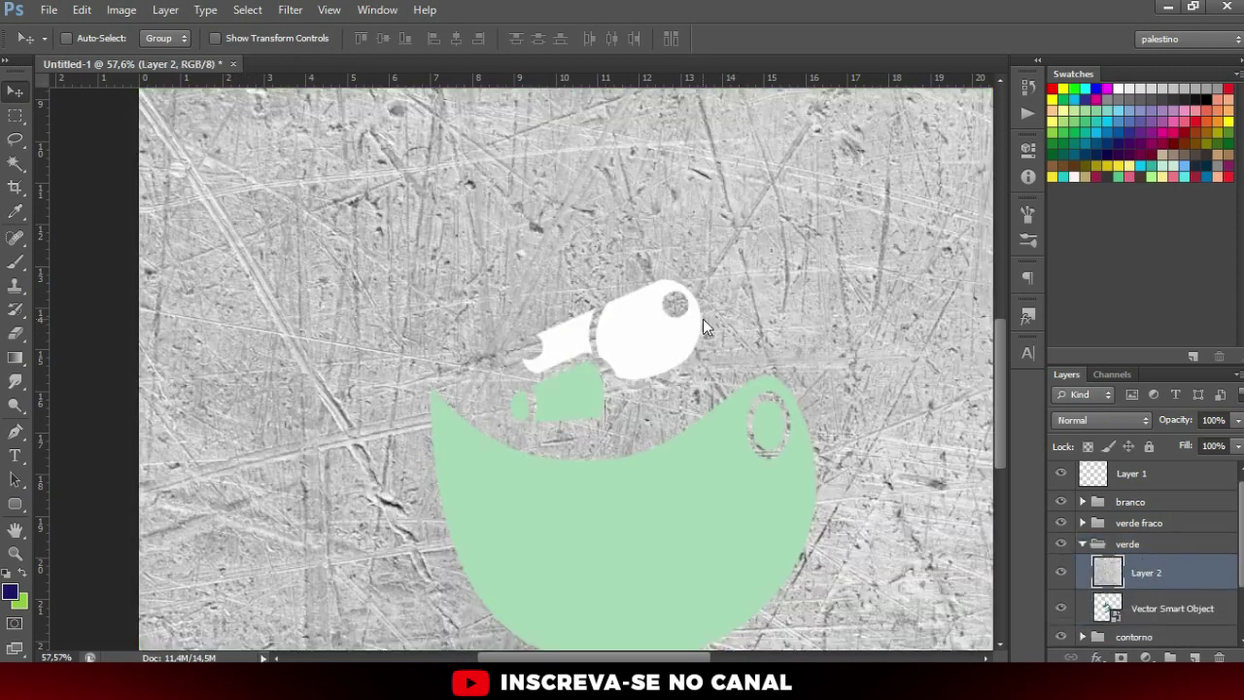
{"action": "key", "text": "ctrl+0"}
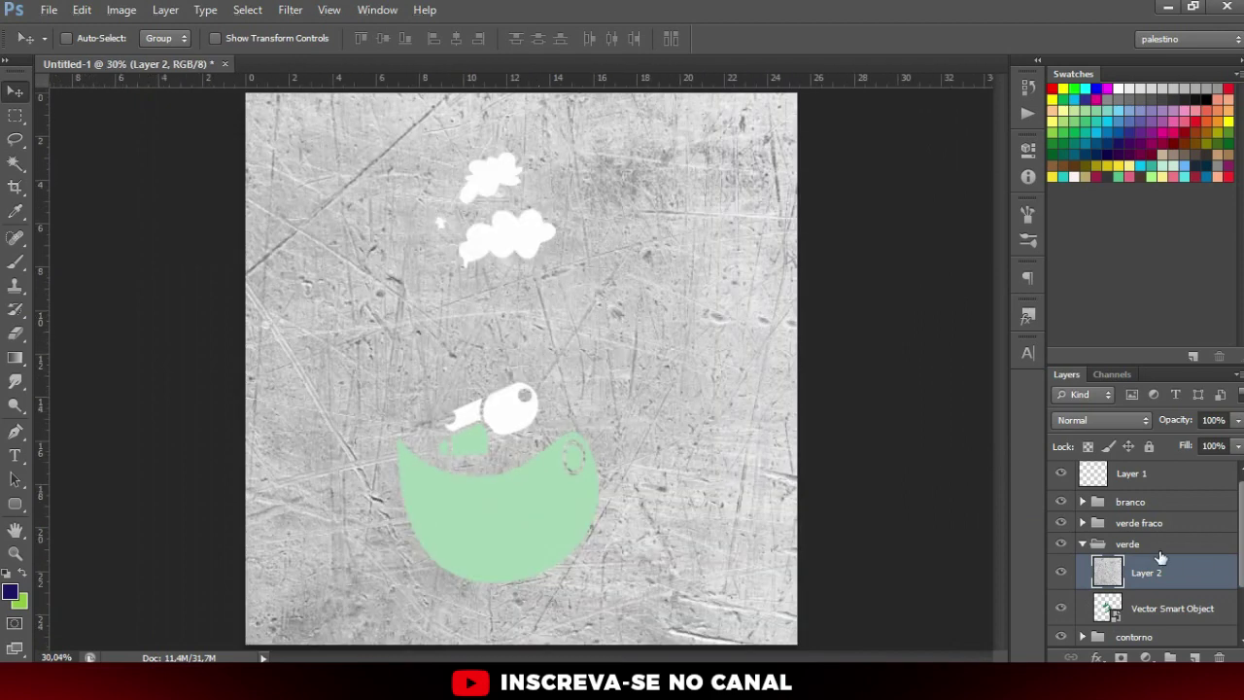
{"action": "scroll", "coordinate": [1141, 562], "scroll_direction": "down", "scroll_amount": 1}
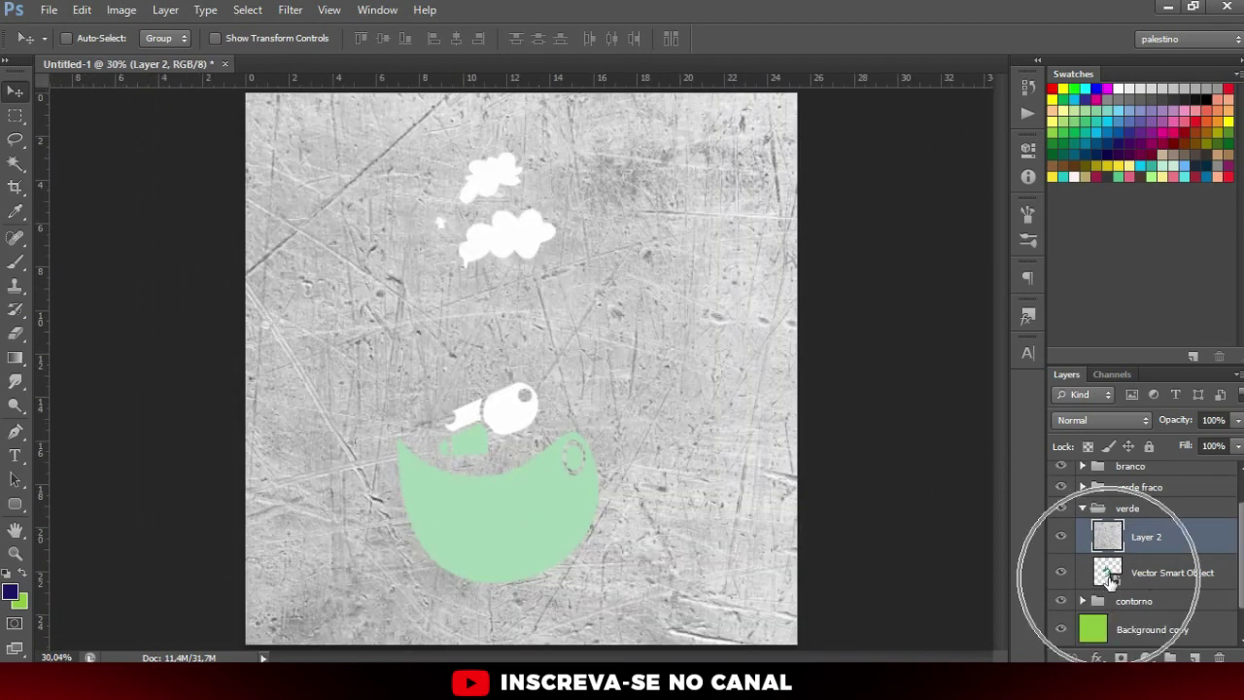
- Mask Layer 2's metal texture to the can body outline and toggle the mask link
{"action": "left_click", "coordinate": [1111, 579], "text": "ctrl"}
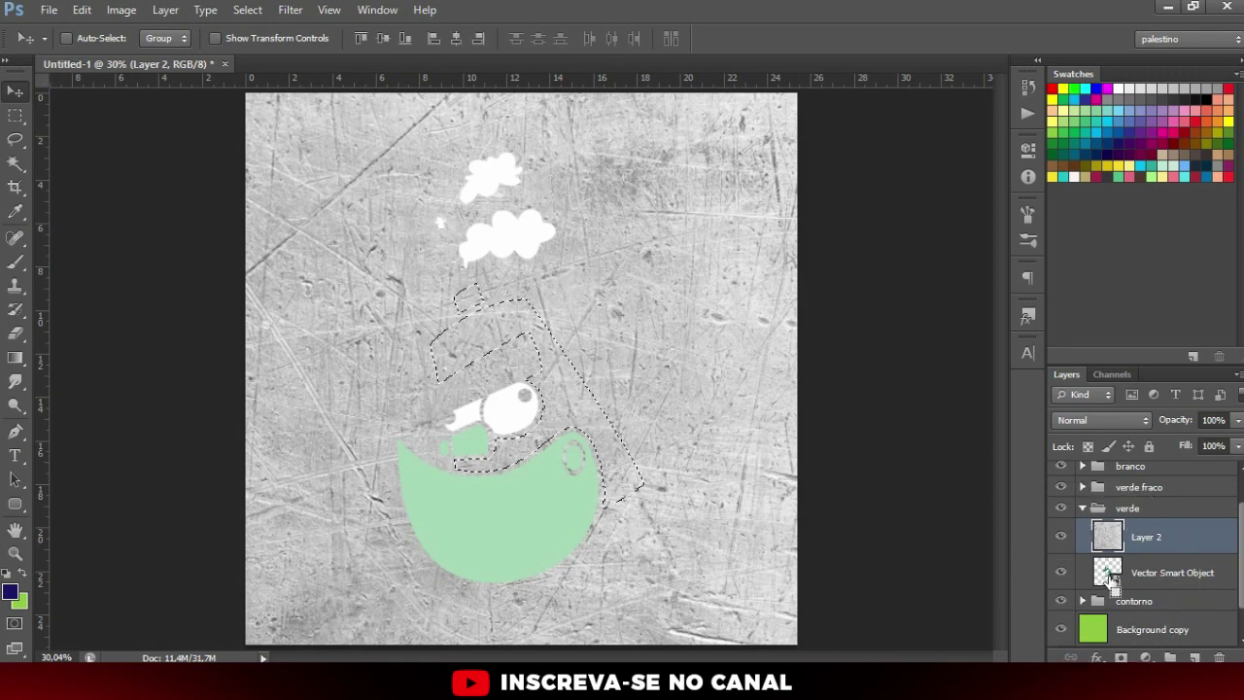
{"action": "scroll", "coordinate": [509, 421], "scroll_direction": "up", "scroll_amount": 5}
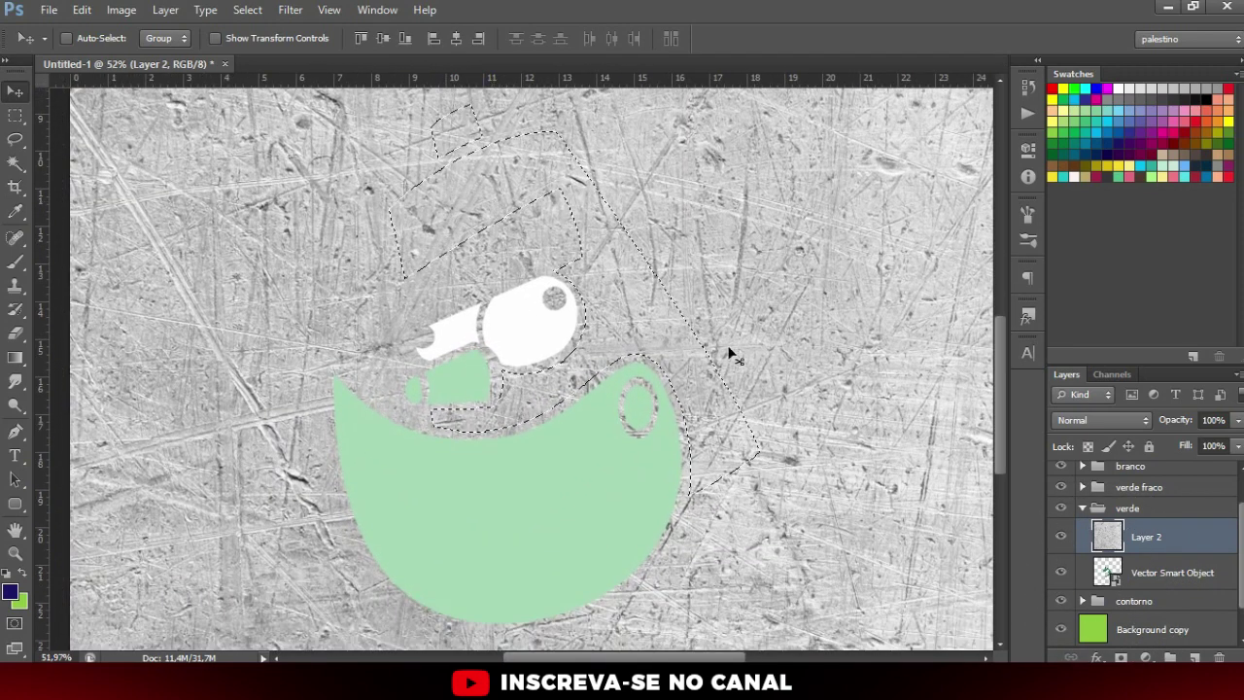
{"action": "left_click", "coordinate": [1061, 537]}
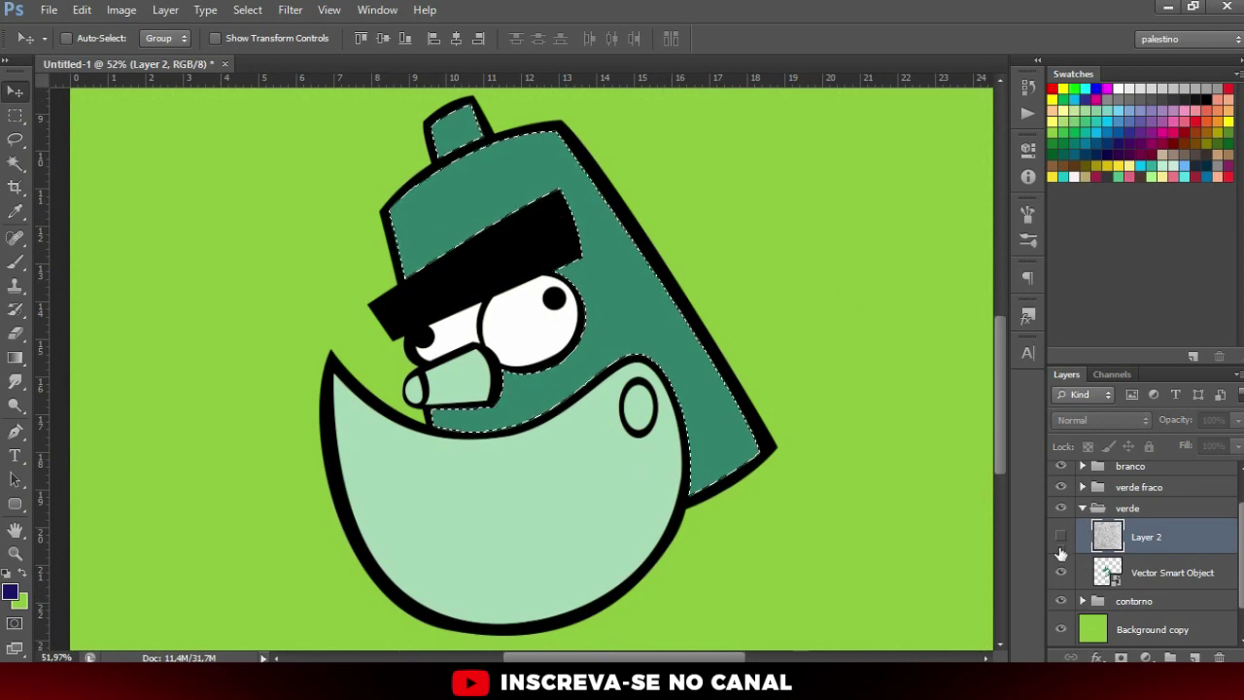
{"action": "left_click", "coordinate": [1061, 536]}
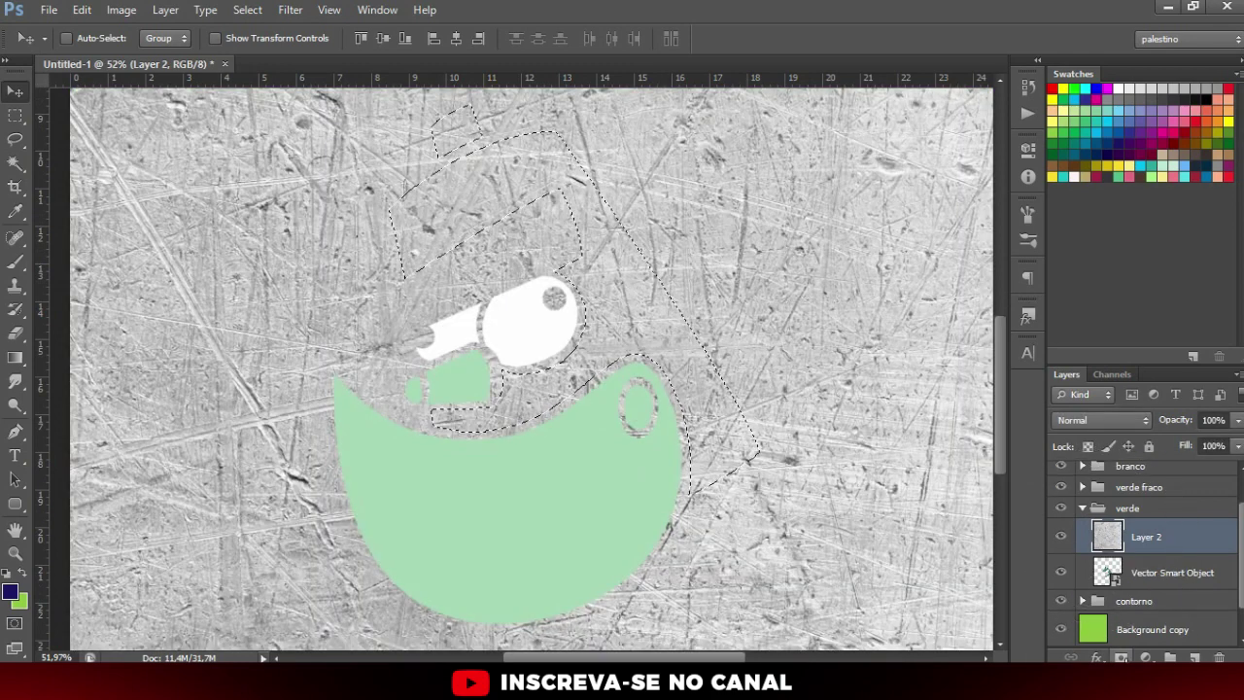
{"action": "left_click", "coordinate": [1121, 658]}
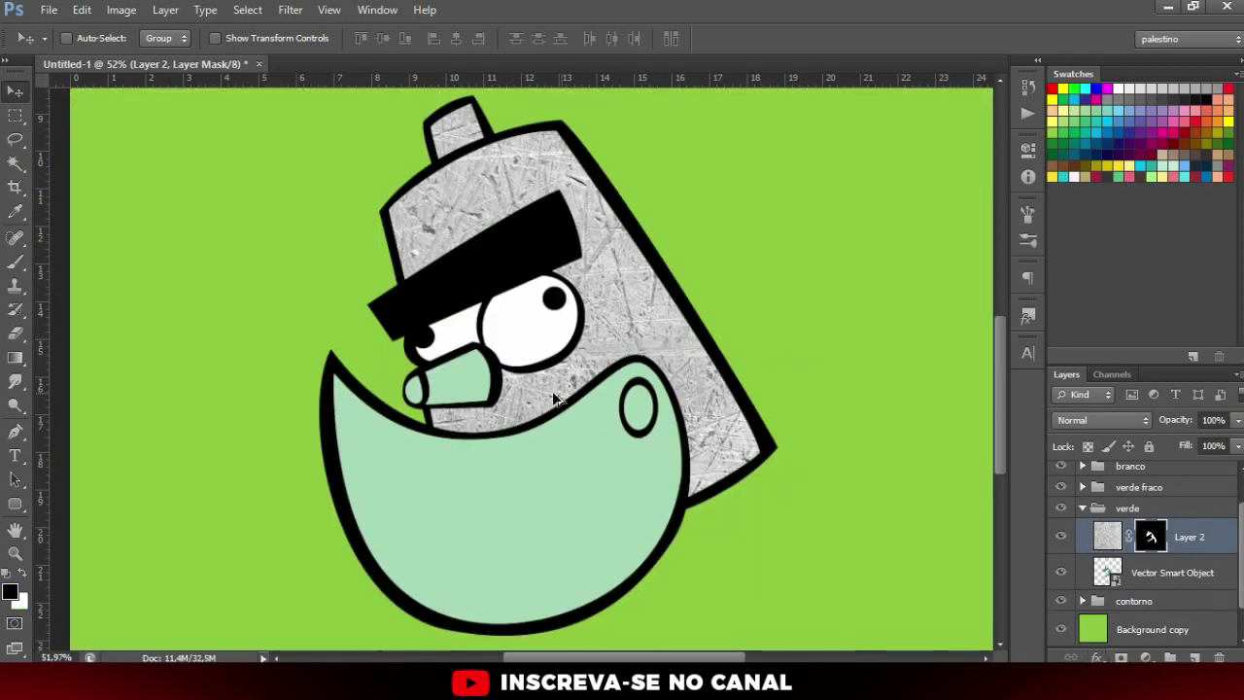
{"action": "scroll", "coordinate": [586, 404], "scroll_direction": "down", "scroll_amount": 2}
{"action": "scroll", "coordinate": [587, 404], "scroll_direction": "down", "scroll_amount": 1}
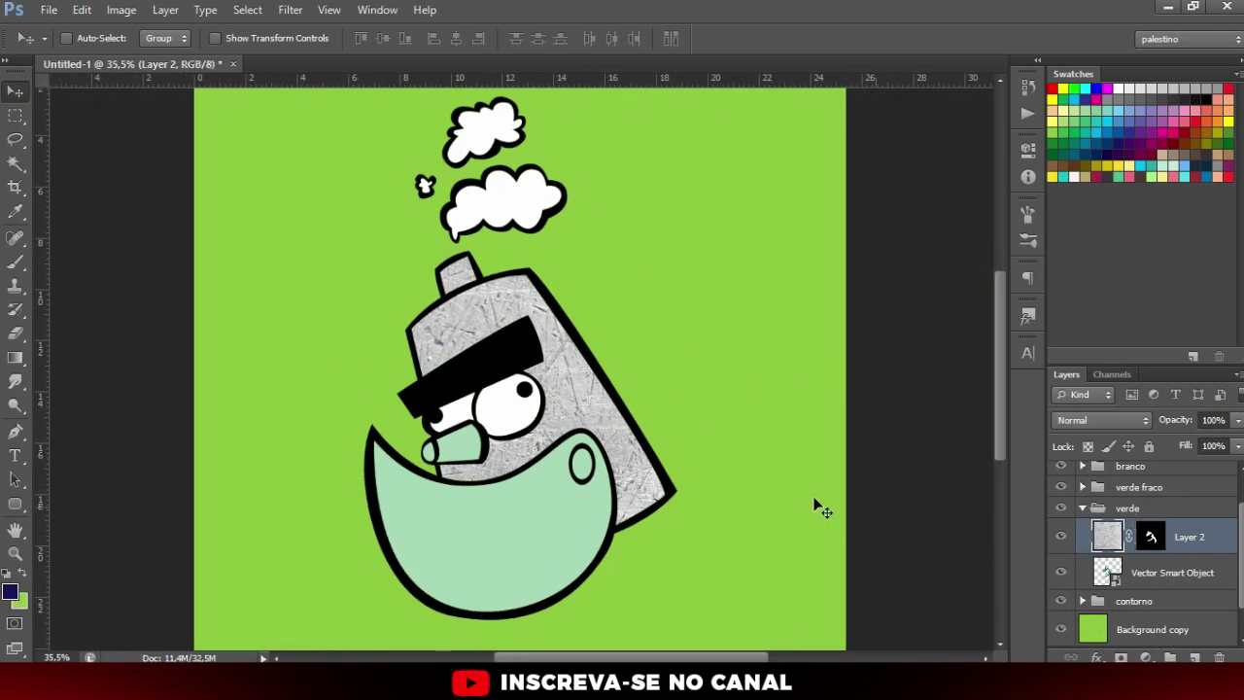
{"action": "left_click", "coordinate": [1129, 540]}
{"action": "left_click", "coordinate": [1128, 540]}
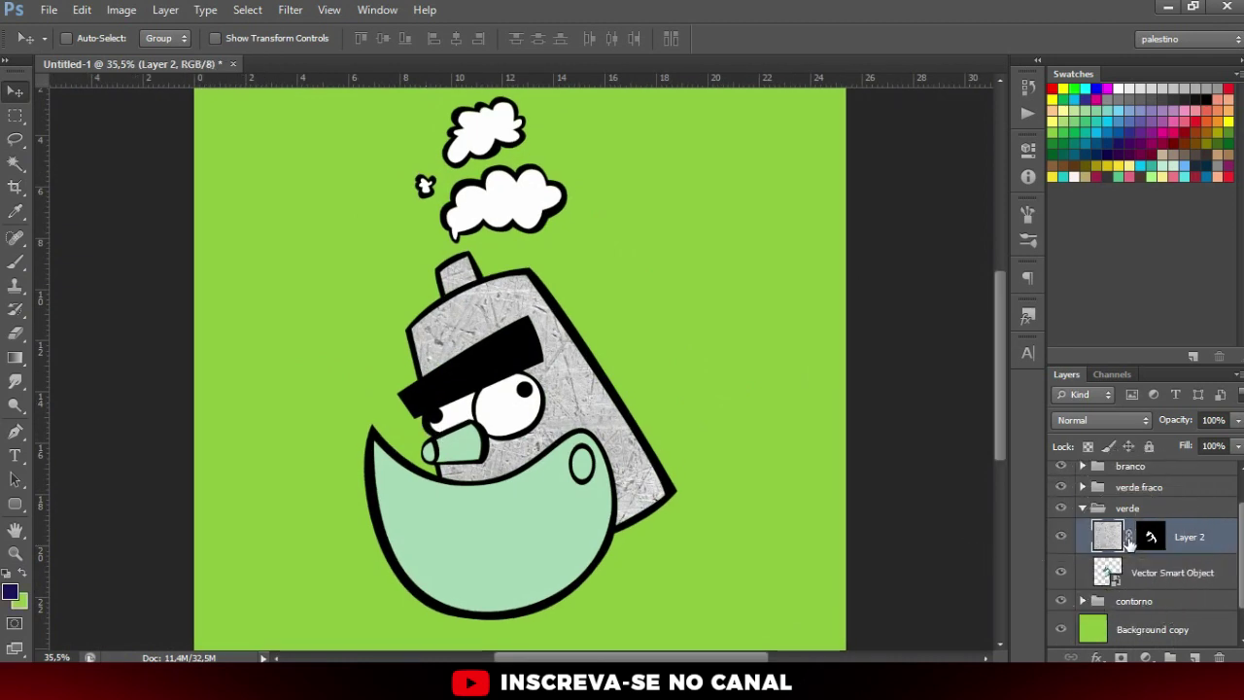
- Scale the body texture to about 53%, rotate it roughly 12° and apply the transform
{"action": "key", "text": "t"}
{"action": "scroll", "coordinate": [605, 335], "scroll_direction": "down", "scroll_amount": 5}
{"action": "key", "text": "ctrl+t"}
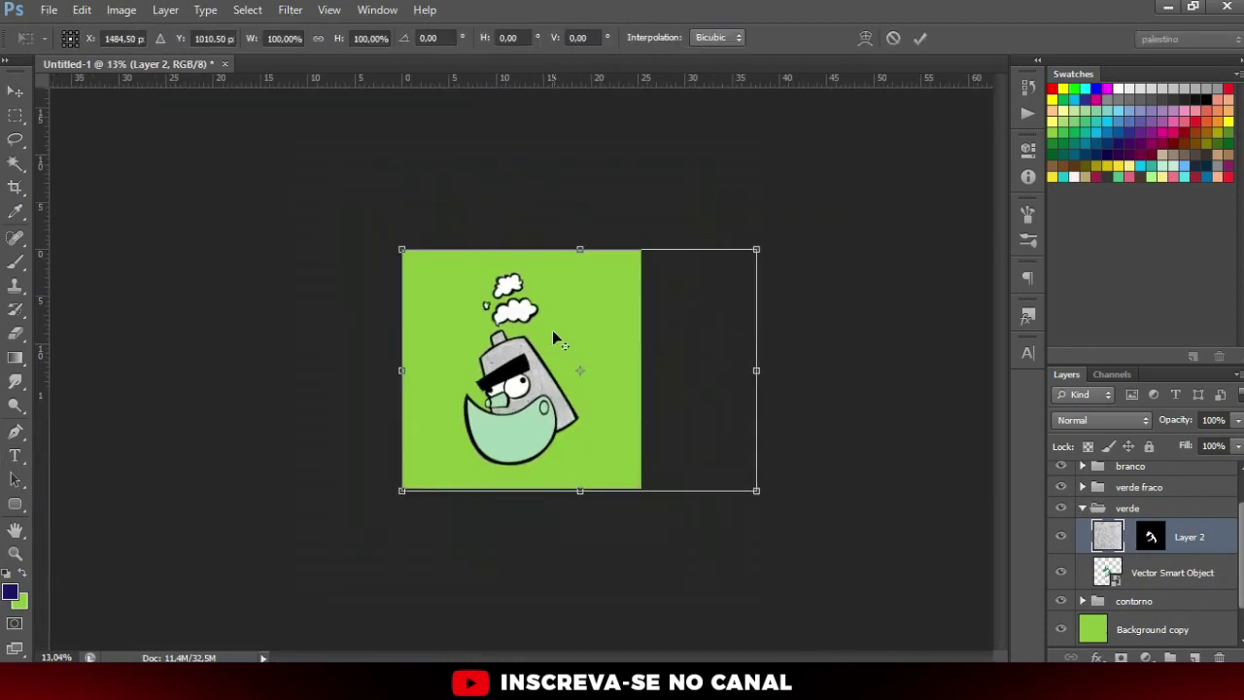
{"action": "left_click_drag", "start_coordinate": [729, 258], "coordinate": [646, 281]}
{"action": "scroll", "coordinate": [522, 374], "scroll_direction": "up", "scroll_amount": 2}
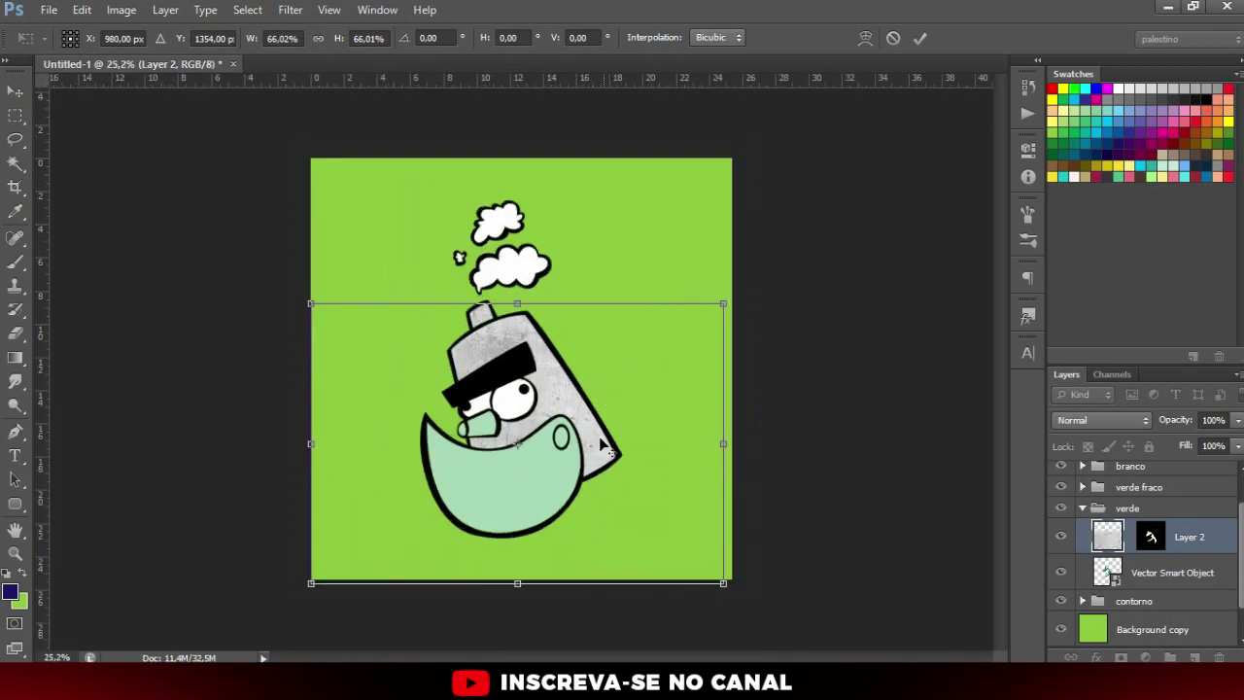
{"action": "left_click_drag", "start_coordinate": [743, 605], "coordinate": [656, 545]}
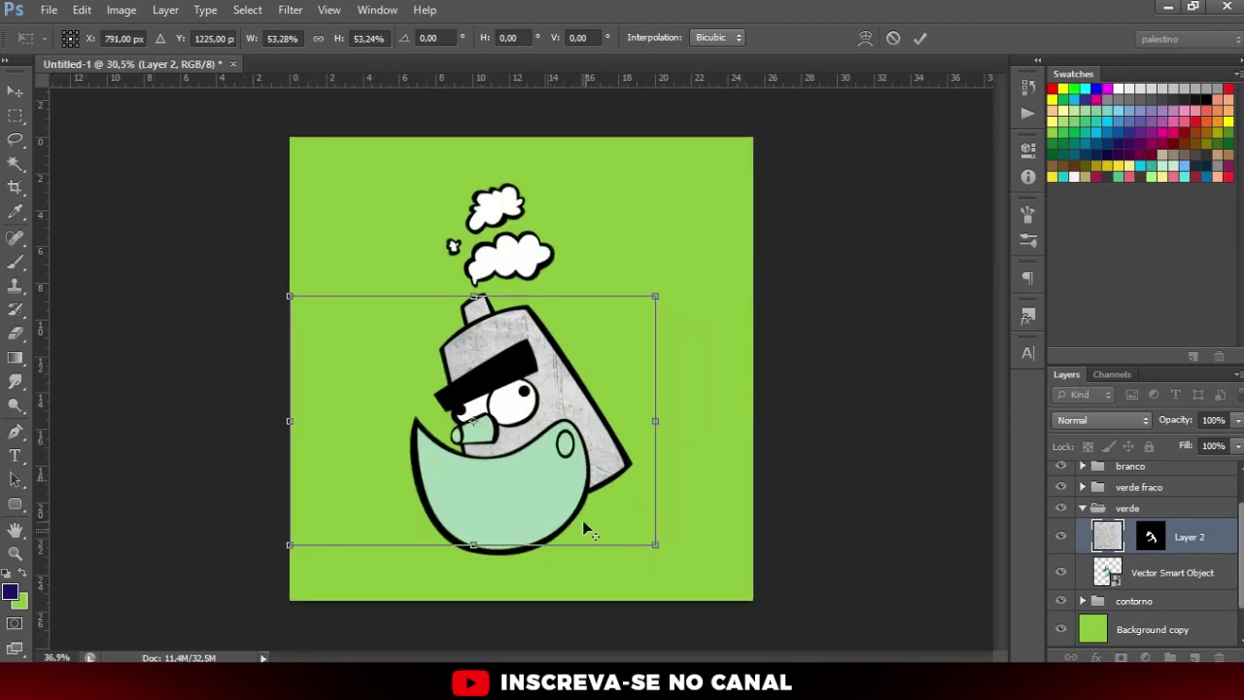
{"action": "scroll", "coordinate": [554, 519], "scroll_direction": "up", "scroll_amount": 2}
{"action": "left_click_drag", "start_coordinate": [553, 519], "coordinate": [634, 522]}
{"action": "scroll", "coordinate": [633, 507], "scroll_direction": "up", "scroll_amount": 2}
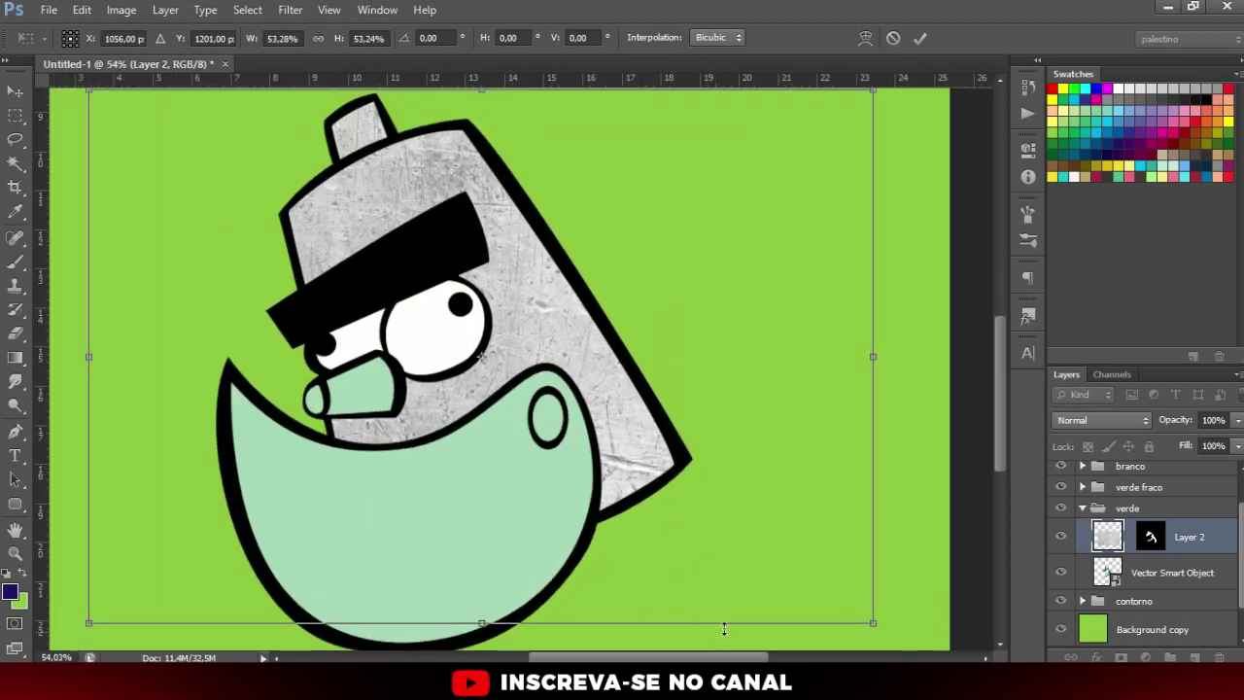
{"action": "left_click_drag", "start_coordinate": [724, 634], "coordinate": [795, 594]}
{"action": "double_click", "coordinate": [755, 502]}
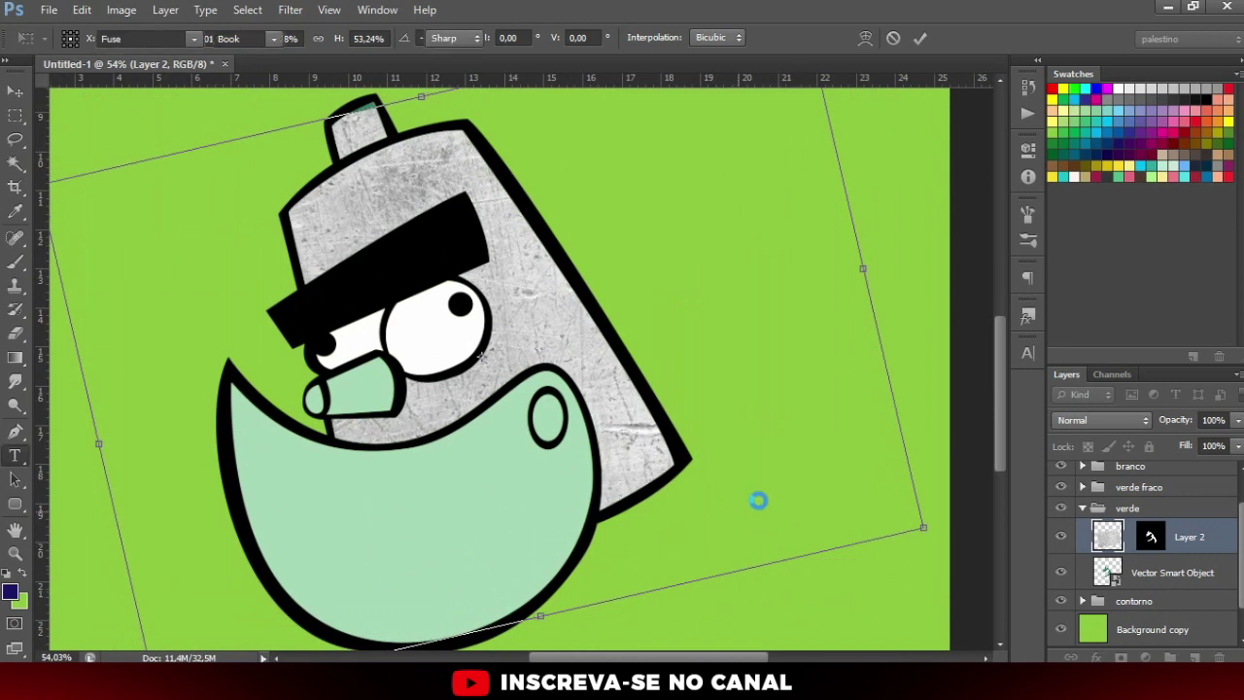
- Discard a stray text layer, nudge the texture up over the body, and unlink its mask
{"action": "key", "text": "t"}
{"action": "left_click", "coordinate": [650, 376]}
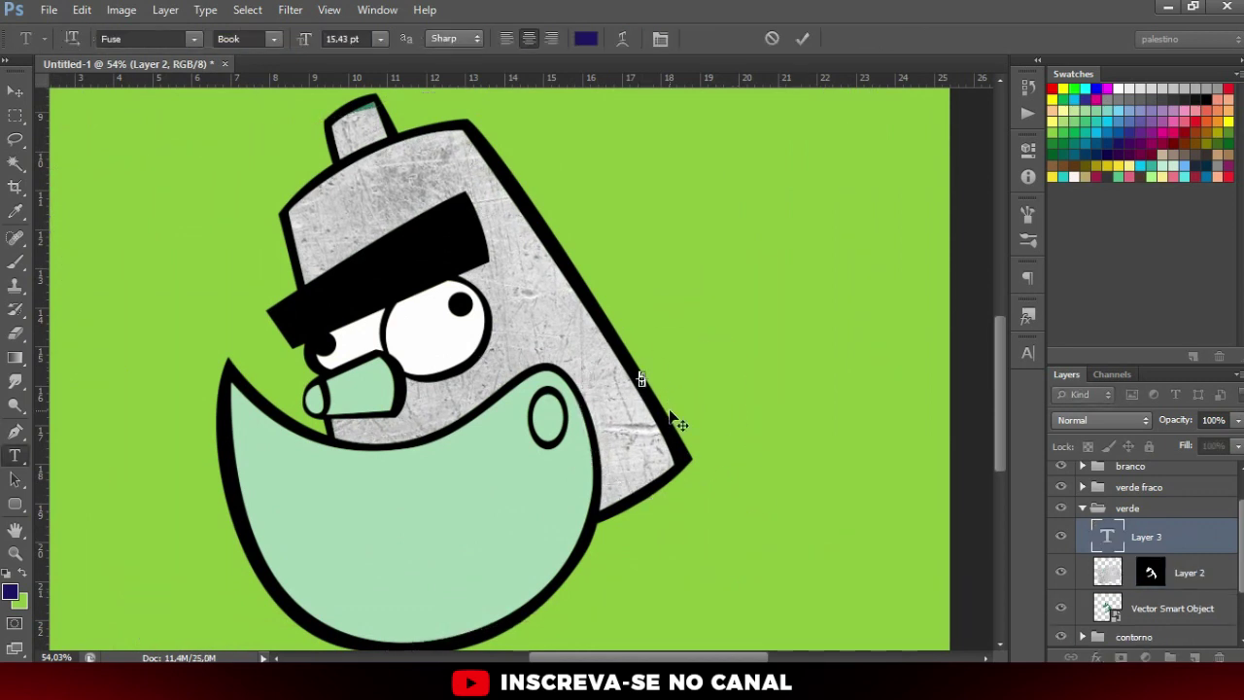
{"action": "key", "text": "Escape"}
{"action": "key", "text": "v"}
{"action": "left_click_drag", "start_coordinate": [632, 406], "coordinate": [624, 386]}
{"action": "left_click", "coordinate": [1127, 538]}
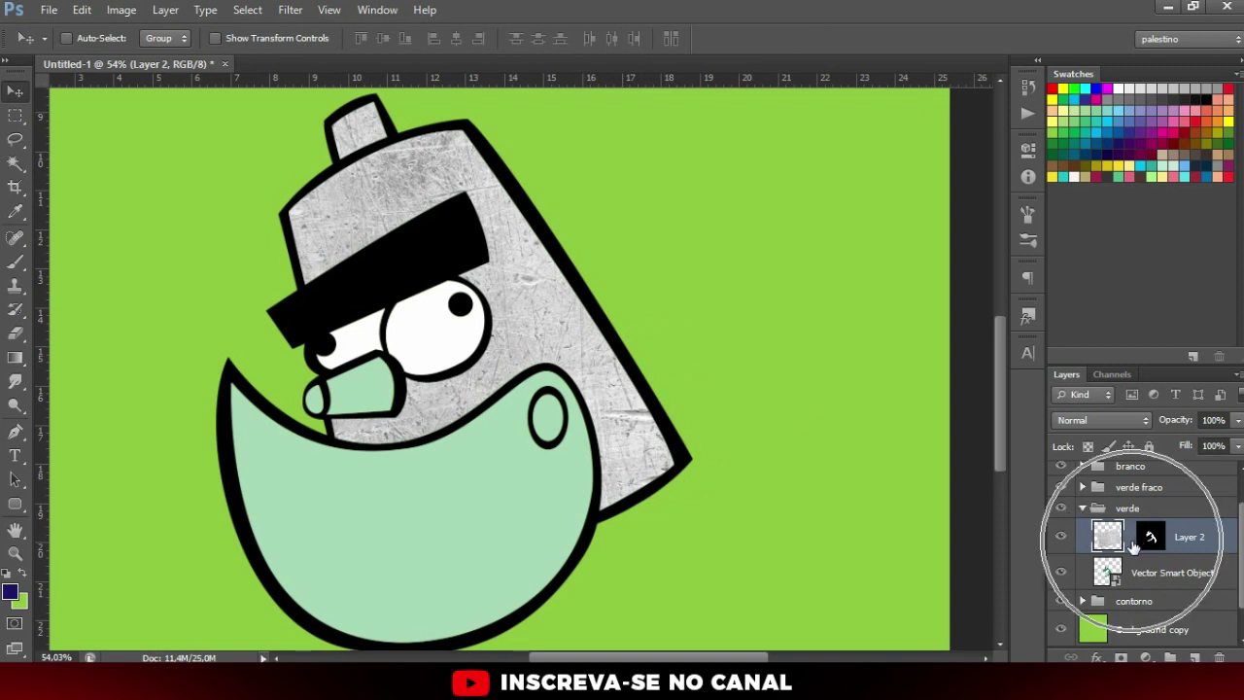
- Preview blend modes on the body texture, including Darken and Linear Burn
{"action": "left_click", "coordinate": [1081, 423]}
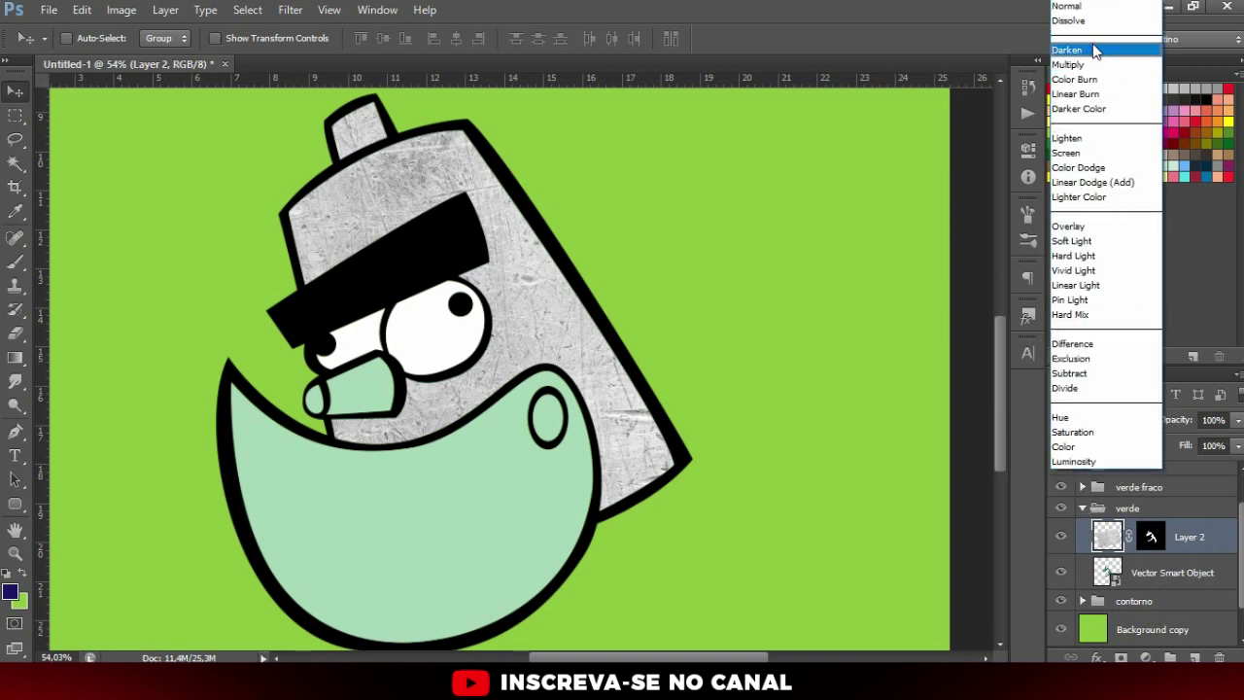
{"action": "left_click", "coordinate": [1092, 45]}
{"action": "key", "text": "shift+plus"}
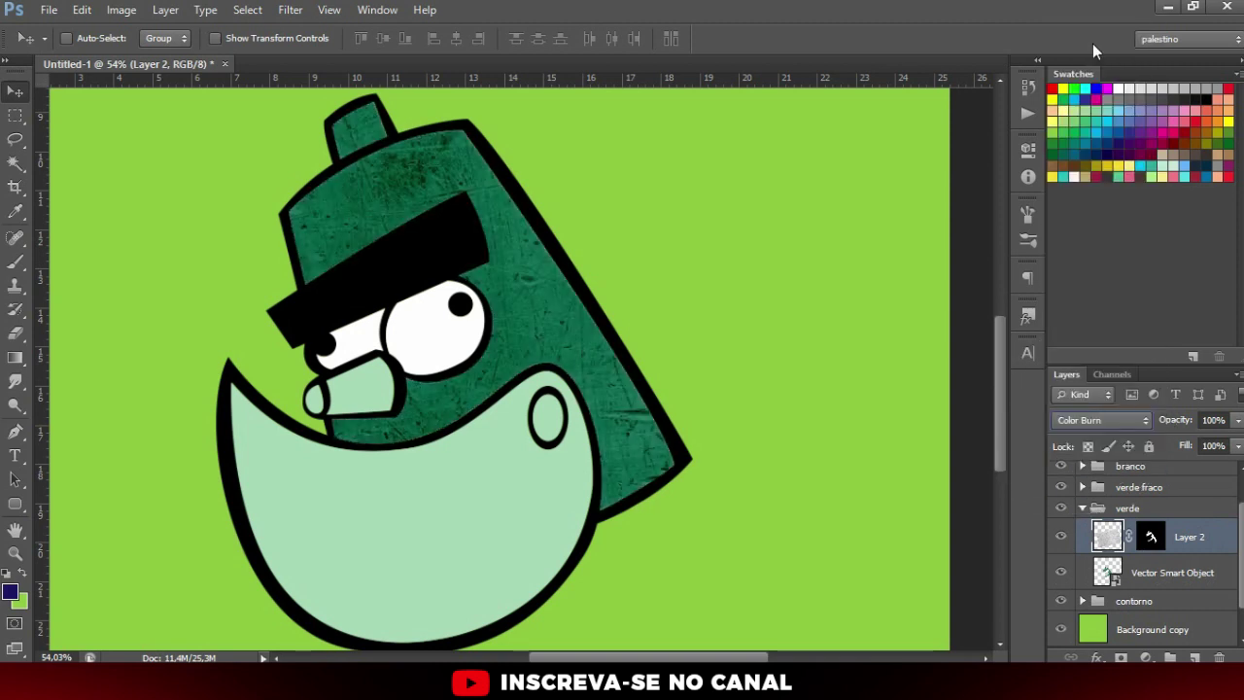
{"action": "key", "text": "shift+plus"}
{"action": "key", "text": "shift+plus"}
{"action": "key", "text": "shift+minus"}
{"action": "key", "text": "shift+plus"}
{"action": "key", "text": "shift+minus"}
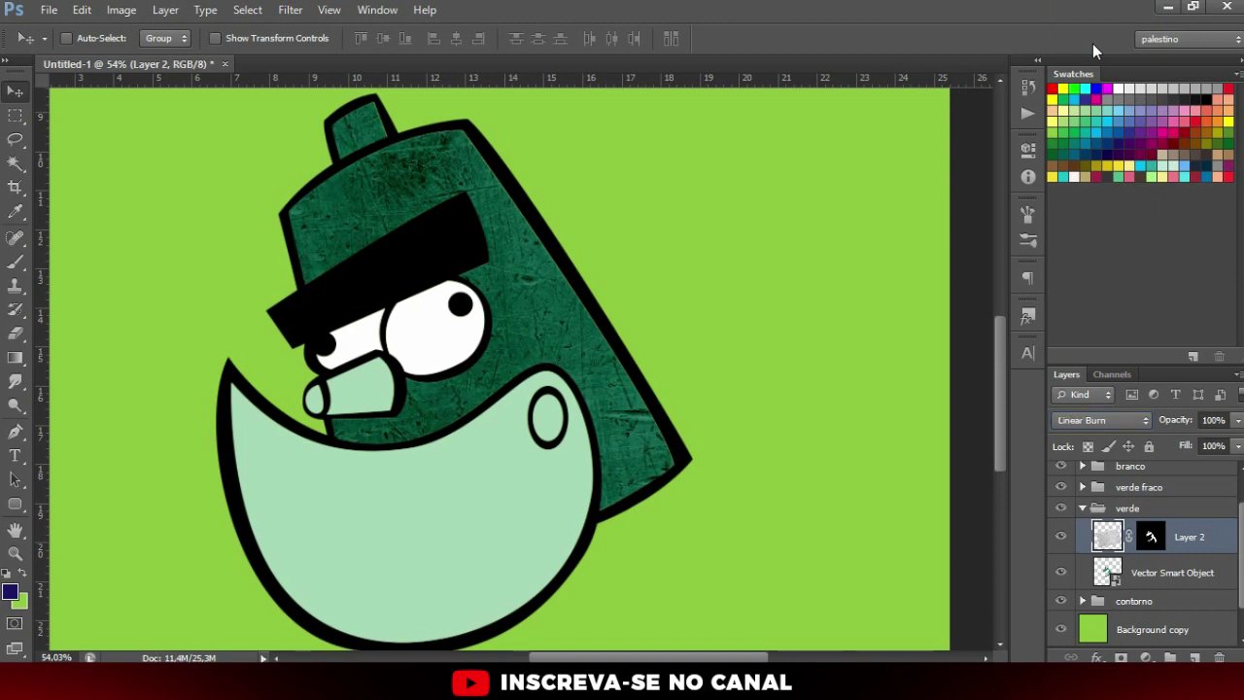
{"action": "scroll", "coordinate": [710, 311], "scroll_direction": "down", "scroll_amount": 3}
- Try Screen on Layer 2, then settle on Linear Burn for the body texture
{"action": "left_click", "coordinate": [1099, 534]}
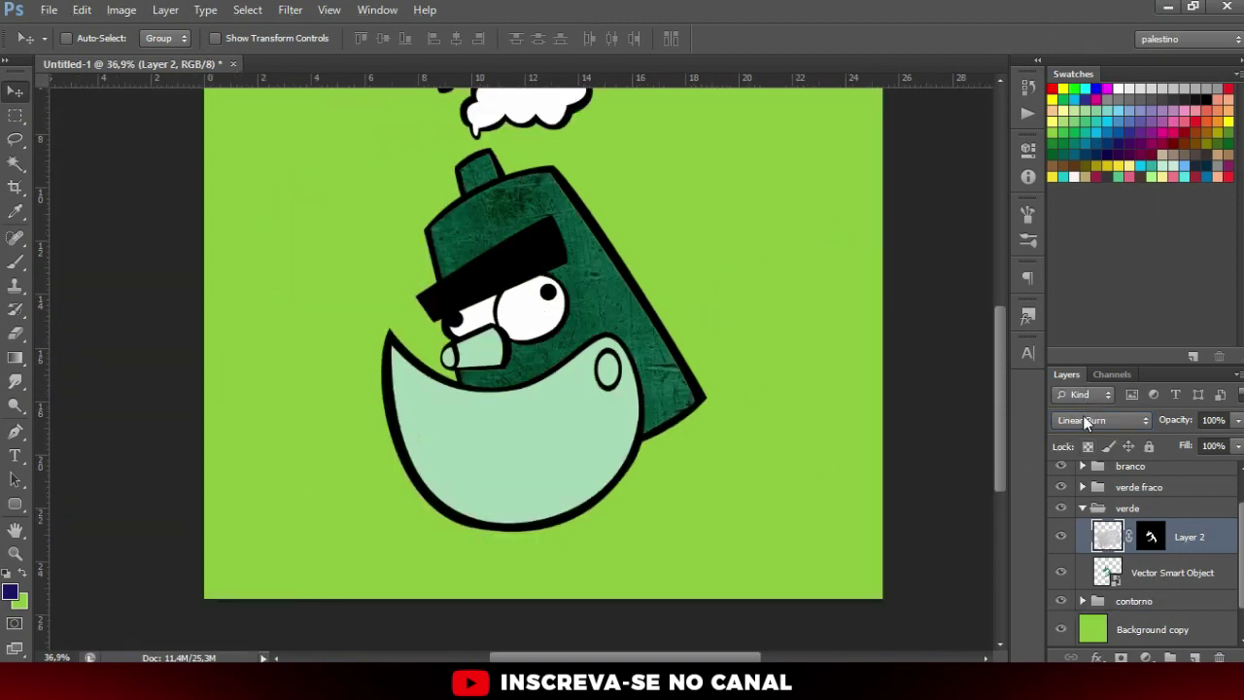
{"action": "left_click", "coordinate": [1082, 417]}
{"action": "left_click", "coordinate": [1088, 141]}
{"action": "key", "text": "shift+plus"}
{"action": "key", "text": "shift+plus"}
{"action": "key", "text": "shift+plus"}
{"action": "key", "text": "shift+plus"}
{"action": "key", "text": "shift+plus"}
{"action": "key", "text": "shift+plus"}
{"action": "key", "text": "shift+plus"}
{"action": "key", "text": "shift+plus"}
{"action": "key", "text": "shift+plus"}
{"action": "key", "text": "shift+plus"}
{"action": "key", "text": "shift+plus"}
{"action": "key", "text": "shift+plus"}
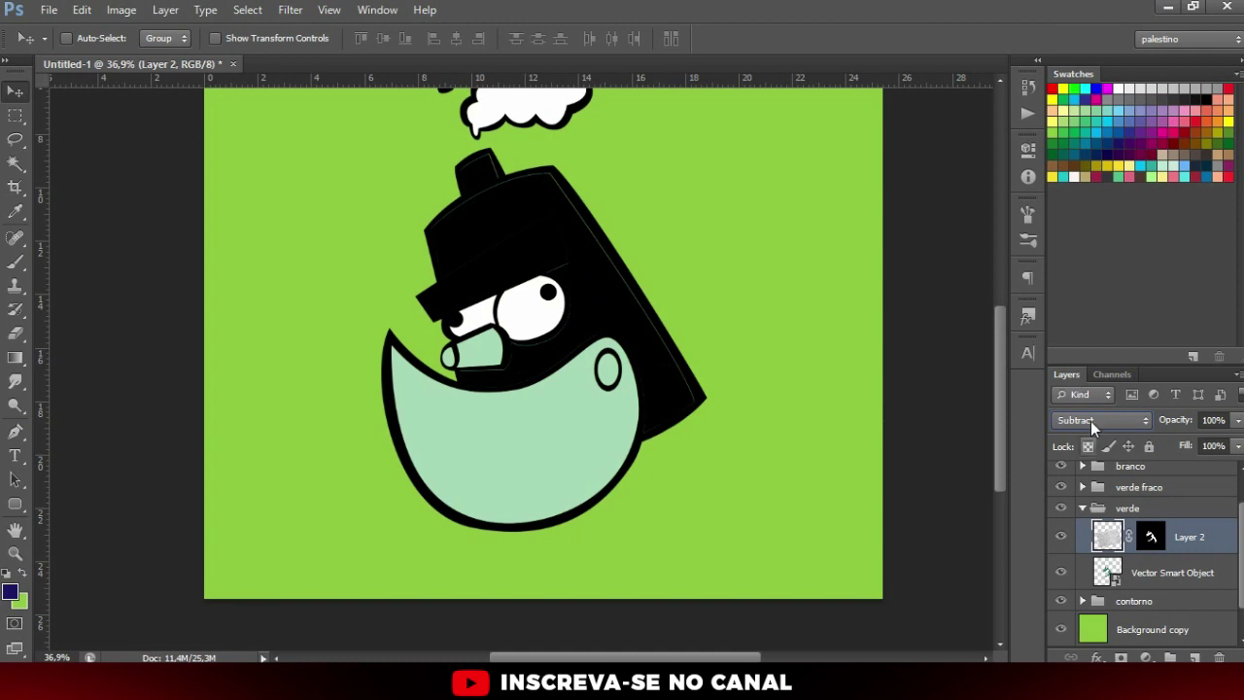
{"action": "left_click", "coordinate": [1091, 427]}
{"action": "left_click", "coordinate": [1102, 92]}
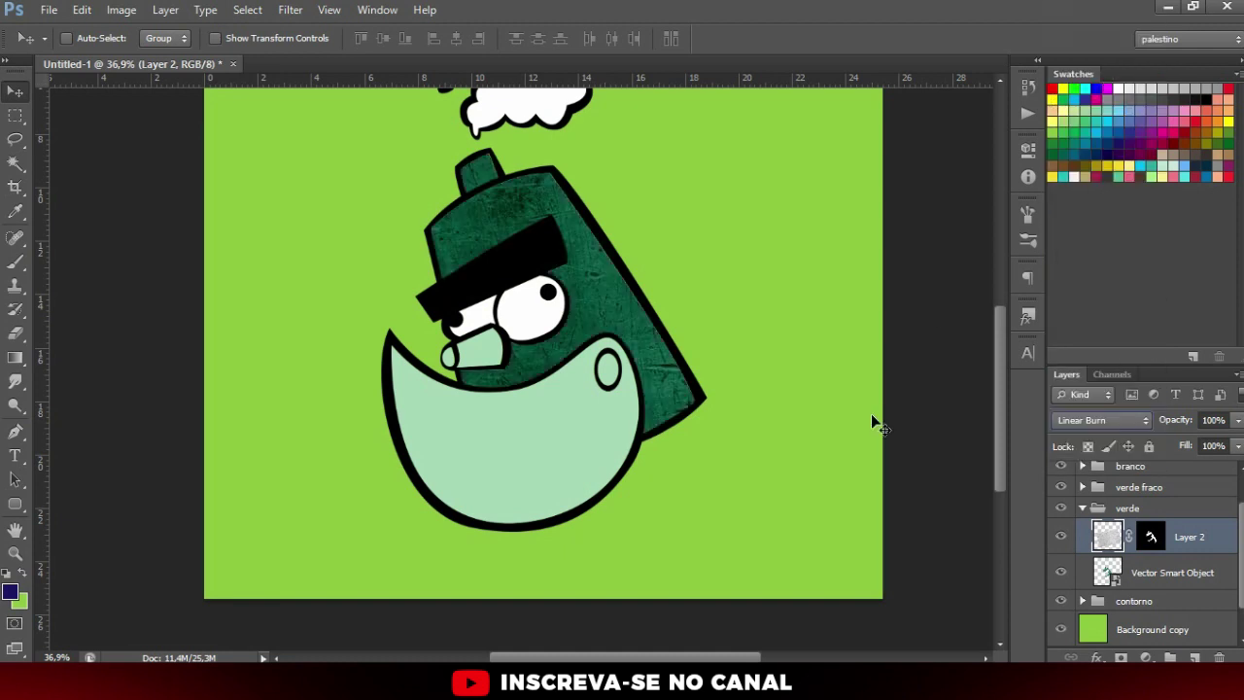
- Select the pale green Vector Smart Object in verde fraco, then close the browser's image preview tab
{"action": "left_click", "coordinate": [1081, 509]}
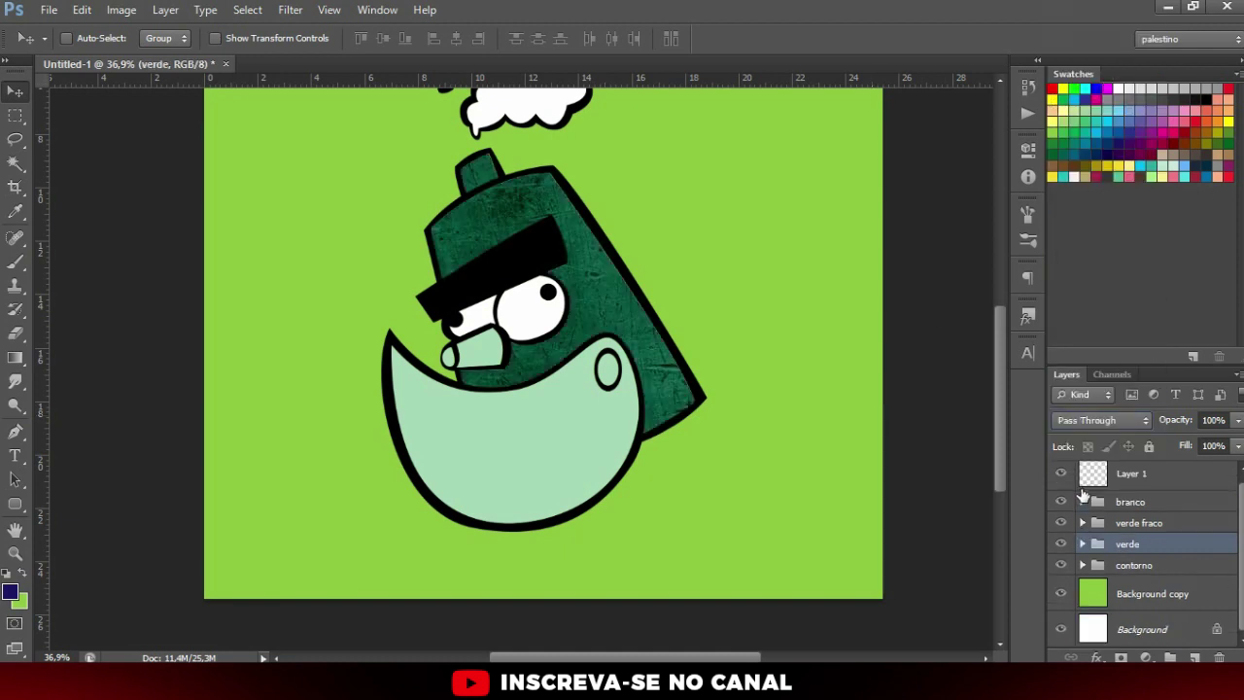
{"action": "left_click", "coordinate": [1082, 483]}
{"action": "left_click", "coordinate": [1081, 529]}
{"action": "left_click", "coordinate": [1193, 562]}
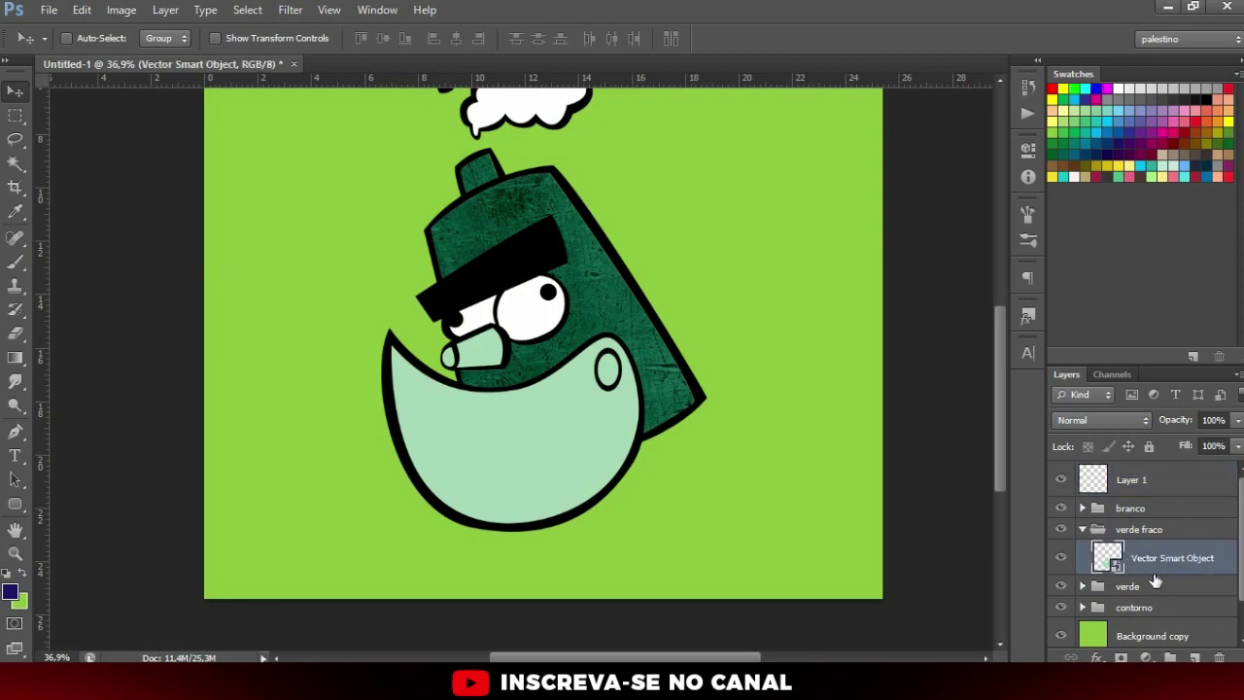
{"action": "key", "text": "alt+Tab"}
{"action": "middle_click", "coordinate": [464, 8]}
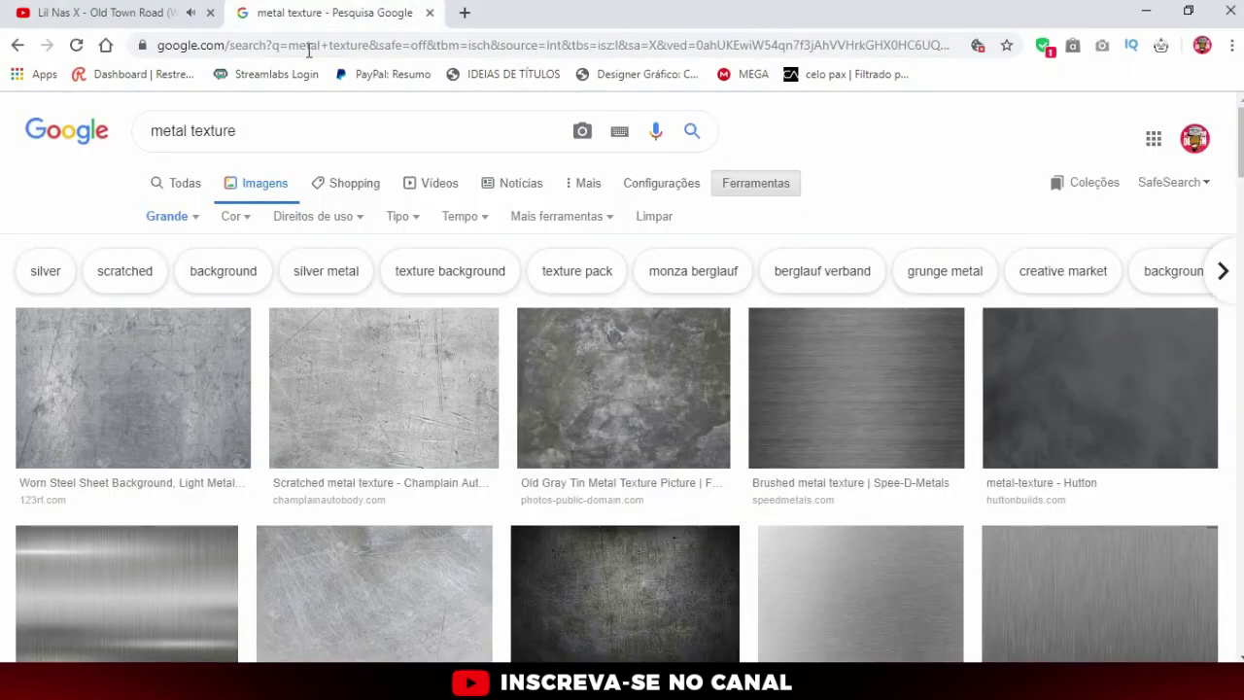
- Browse further metal texture results, checking and then closing a grunge metal texture page
{"action": "scroll", "coordinate": [541, 506], "scroll_direction": "down", "scroll_amount": 3}
{"action": "scroll", "coordinate": [472, 491], "scroll_direction": "down", "scroll_amount": 3}
{"action": "scroll", "coordinate": [409, 460], "scroll_direction": "down", "scroll_amount": 2}
{"action": "scroll", "coordinate": [409, 459], "scroll_direction": "down", "scroll_amount": 2}
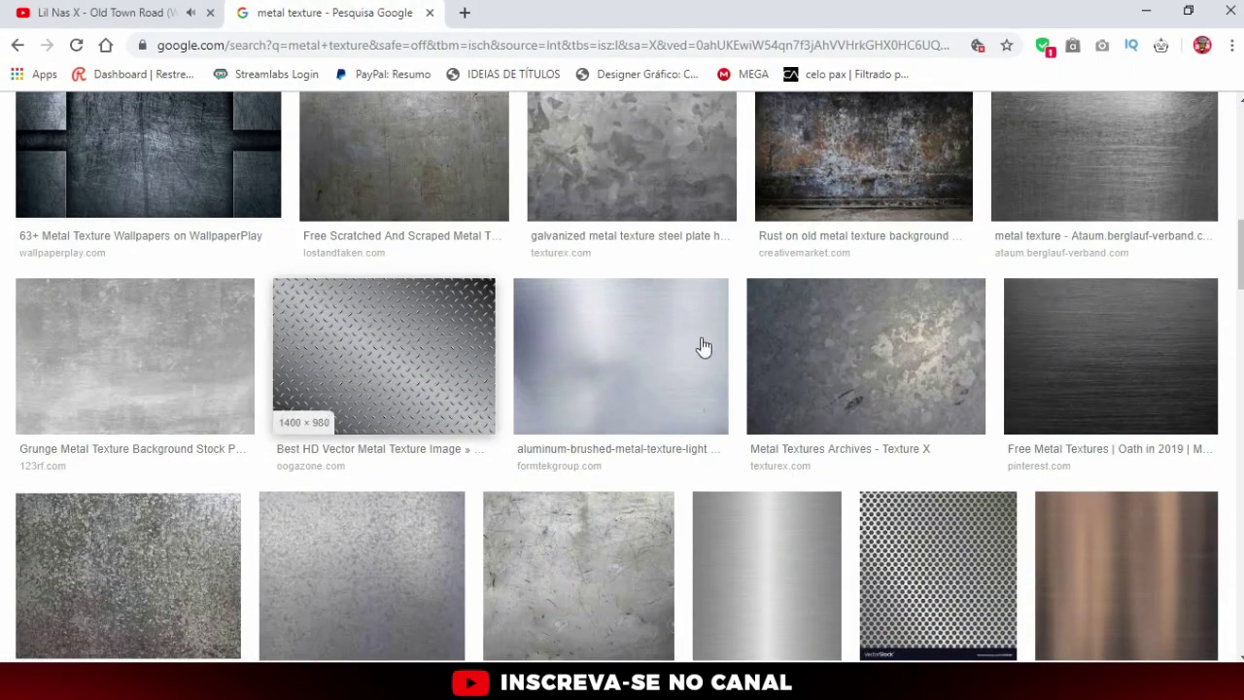
{"action": "scroll", "coordinate": [146, 359], "scroll_direction": "down", "scroll_amount": 1}
{"action": "middle_click", "coordinate": [167, 270]}
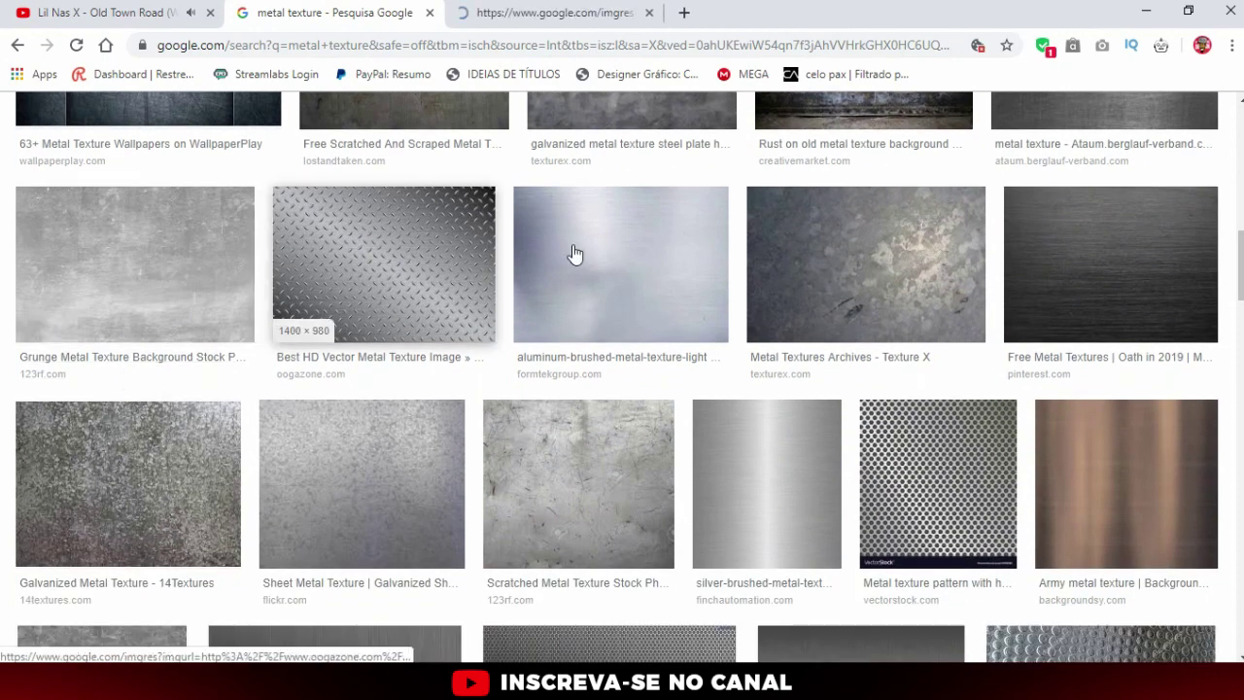
{"action": "left_click", "coordinate": [544, 12]}
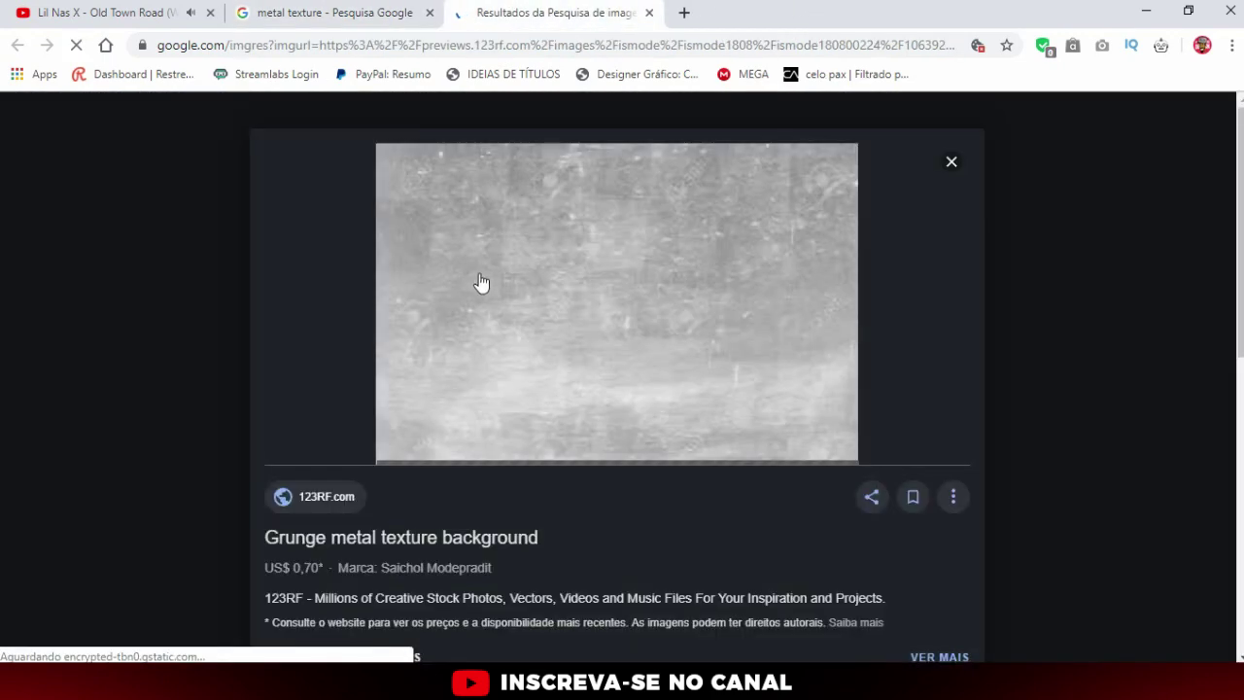
{"action": "middle_click", "coordinate": [515, 12]}
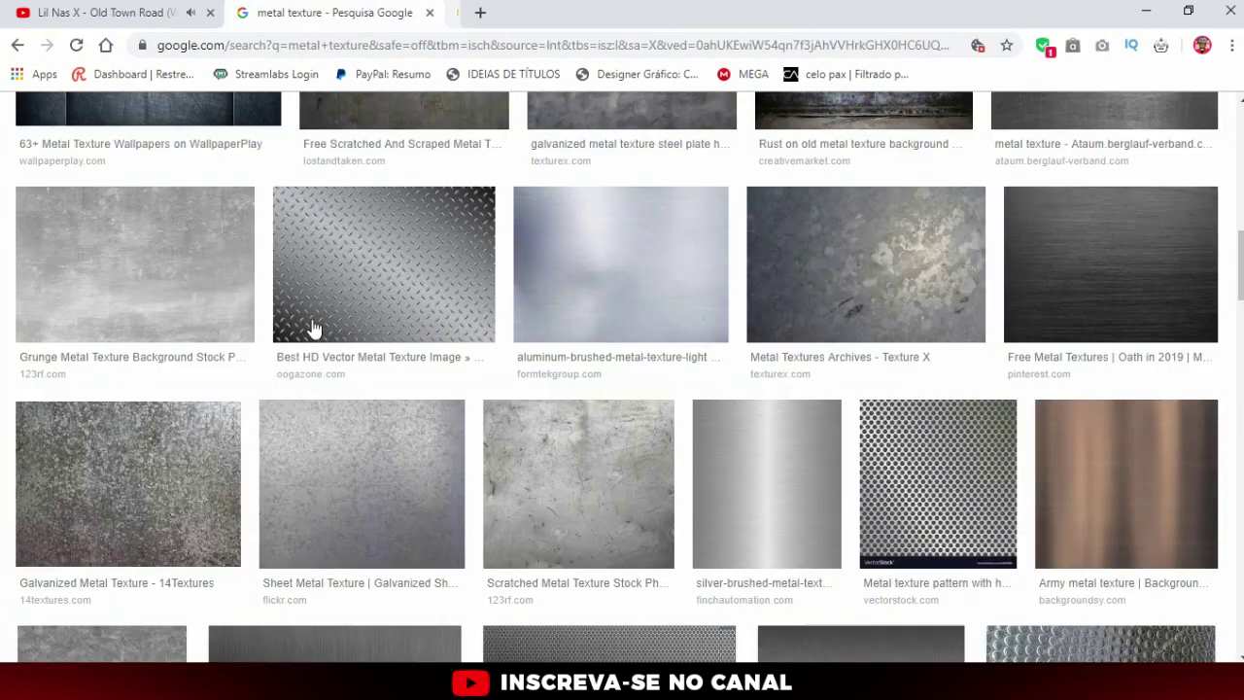
- Copy the 1600 × 1600 Tileable Metal Texture #17 image and return to Photoshop
{"action": "scroll", "coordinate": [504, 406], "scroll_direction": "down", "scroll_amount": 1}
{"action": "scroll", "coordinate": [504, 406], "scroll_direction": "down", "scroll_amount": 3}
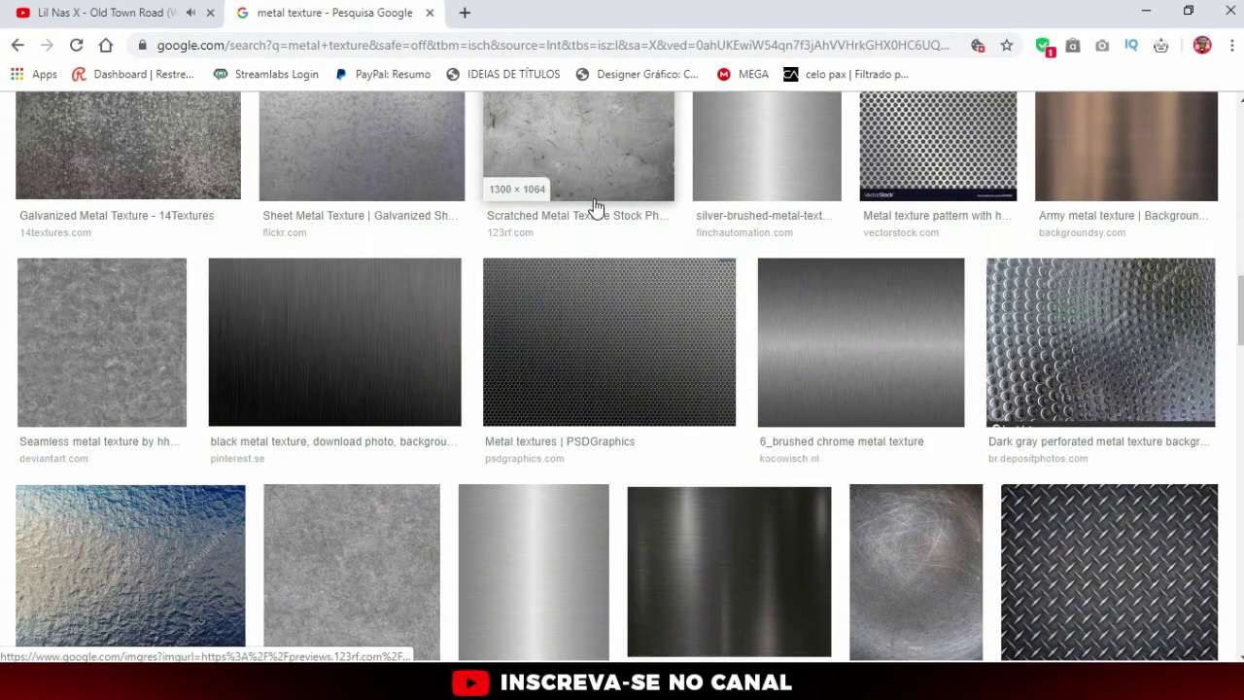
{"action": "middle_click", "coordinate": [595, 206]}
{"action": "scroll", "coordinate": [597, 472], "scroll_direction": "down", "scroll_amount": 2}
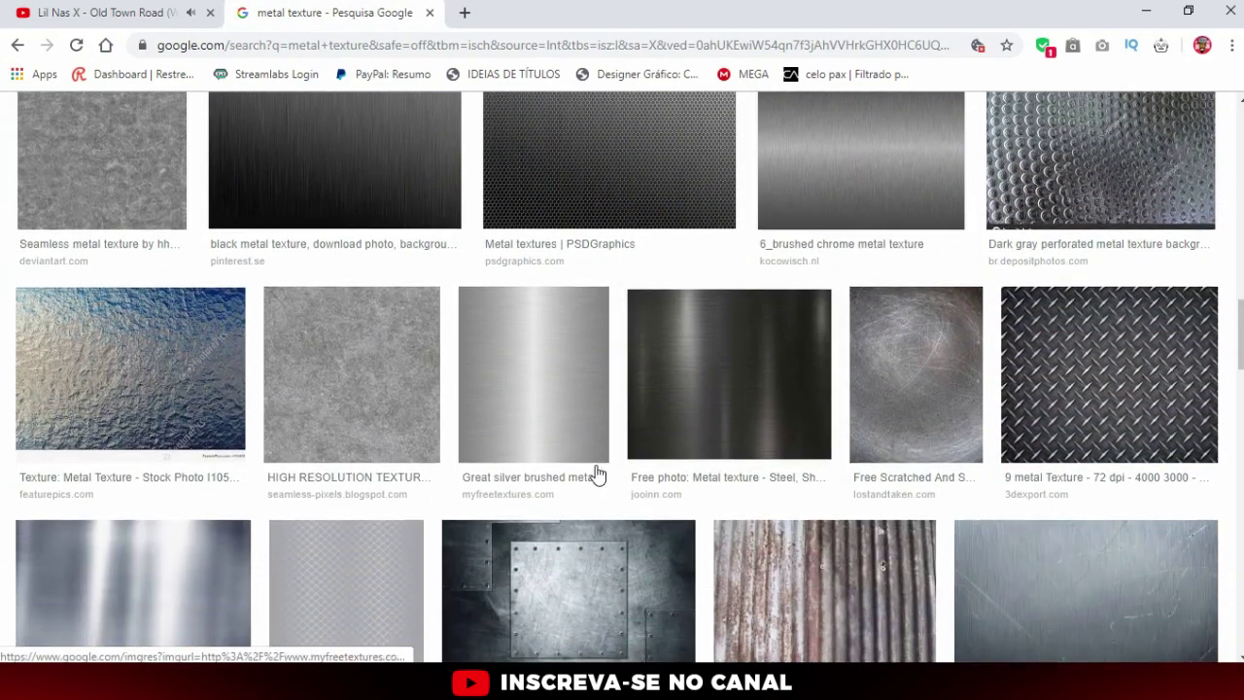
{"action": "scroll", "coordinate": [356, 250], "scroll_direction": "down", "scroll_amount": 2}
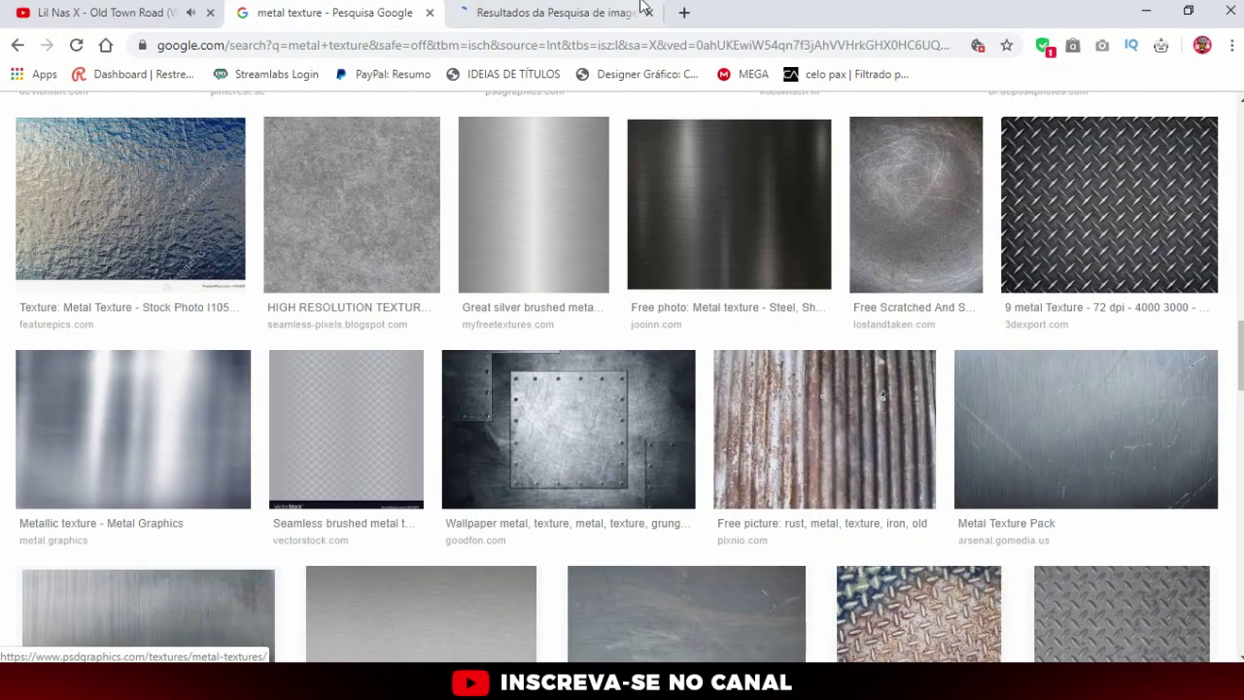
{"action": "left_click", "coordinate": [622, 11]}
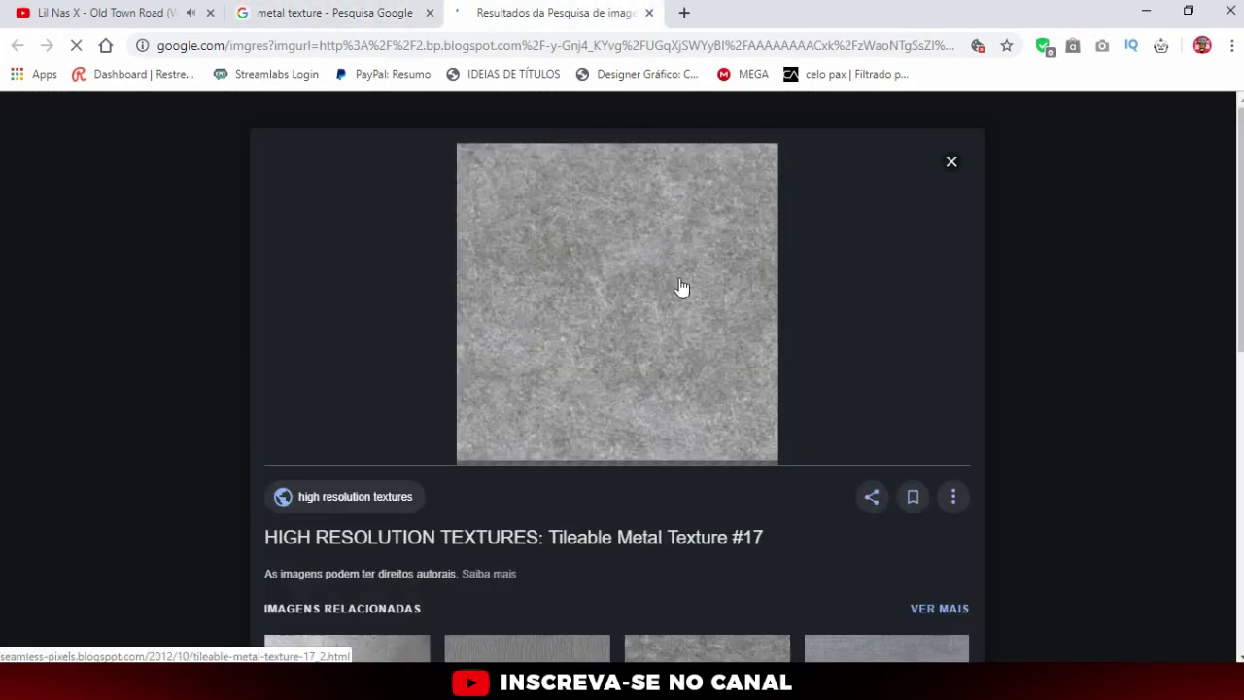
{"action": "right_click", "coordinate": [598, 289]}
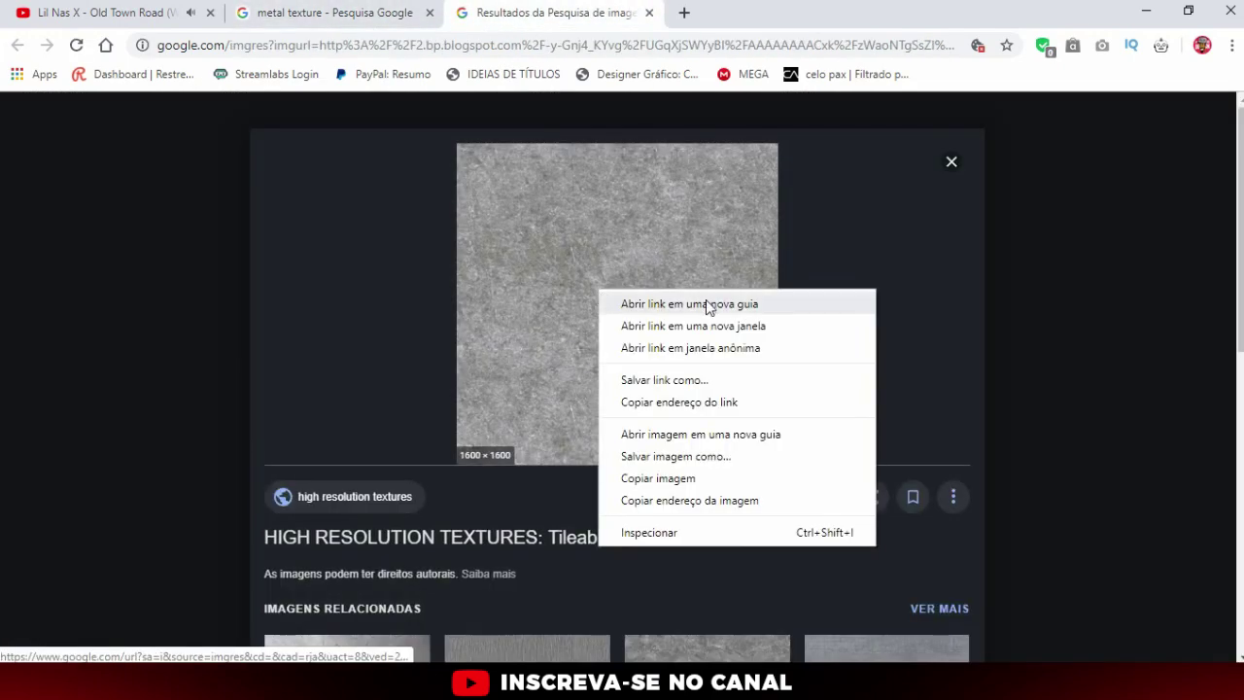
{"action": "left_click", "coordinate": [680, 480]}
{"action": "key", "text": "alt+Tab"}
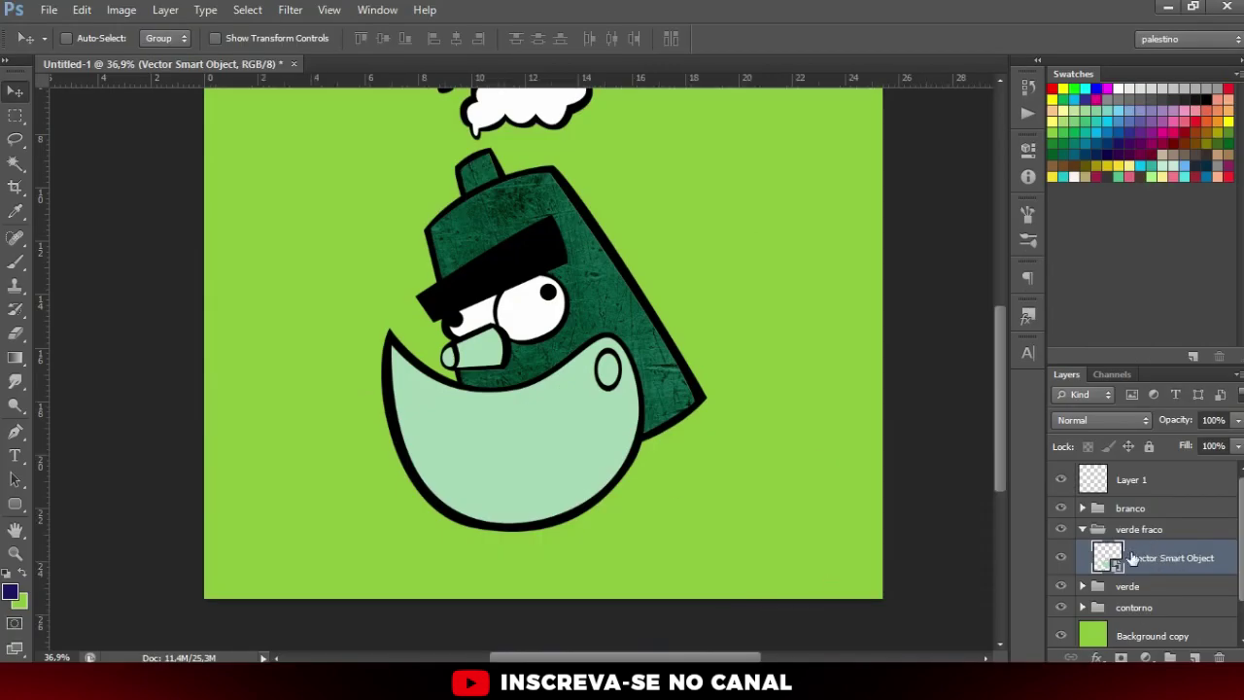
- Paste the tileable texture as Layer 3 and clip it to the Vector Smart Object's pale green shapes
{"action": "key", "text": "ctrl+v"}
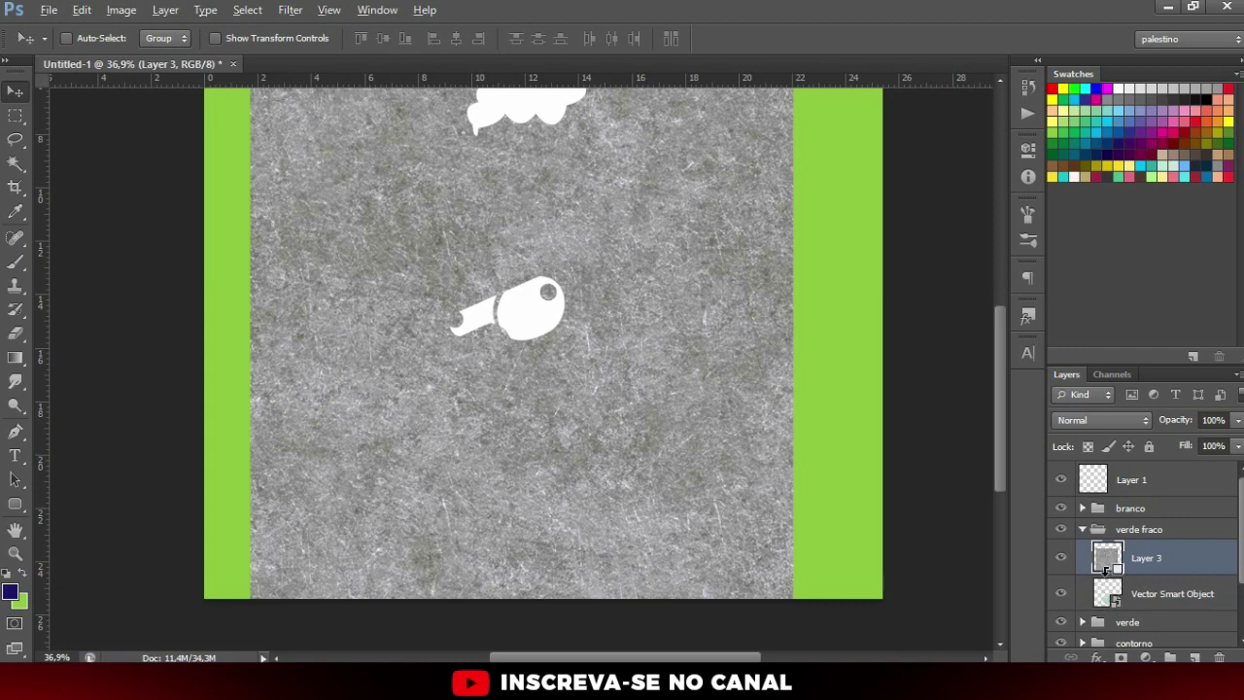
{"action": "left_click", "coordinate": [1105, 569], "text": "alt"}
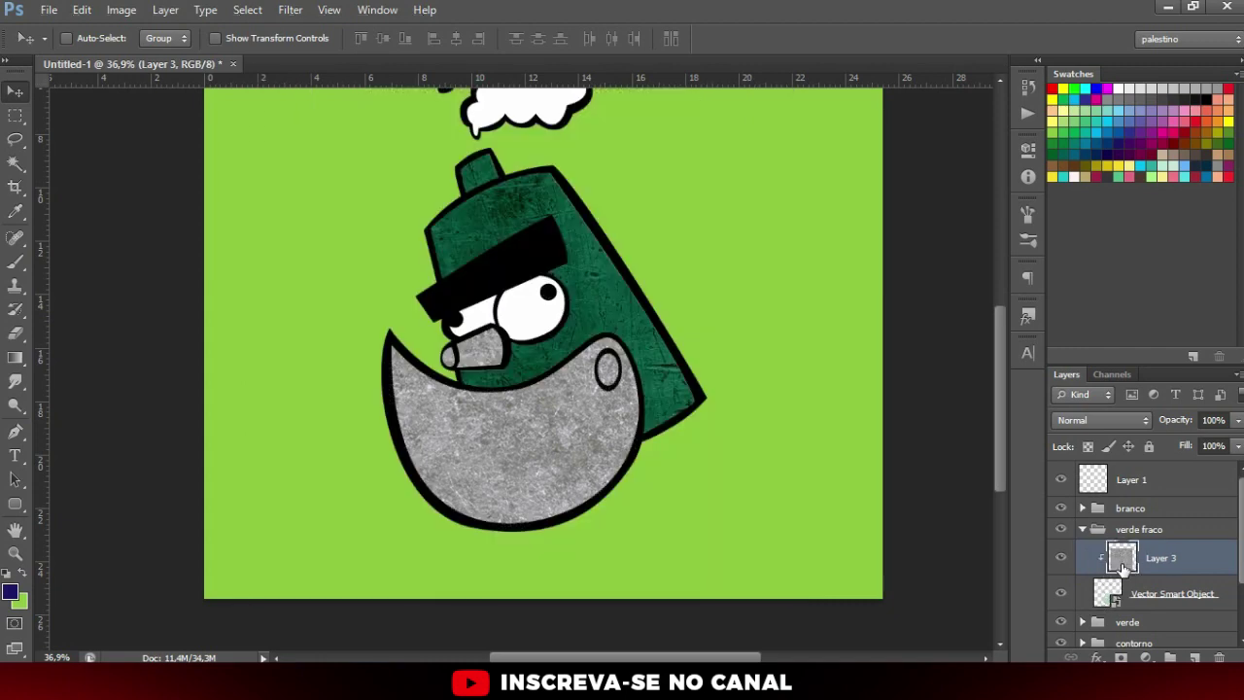
{"action": "scroll", "coordinate": [502, 447], "scroll_direction": "up", "scroll_amount": 5}
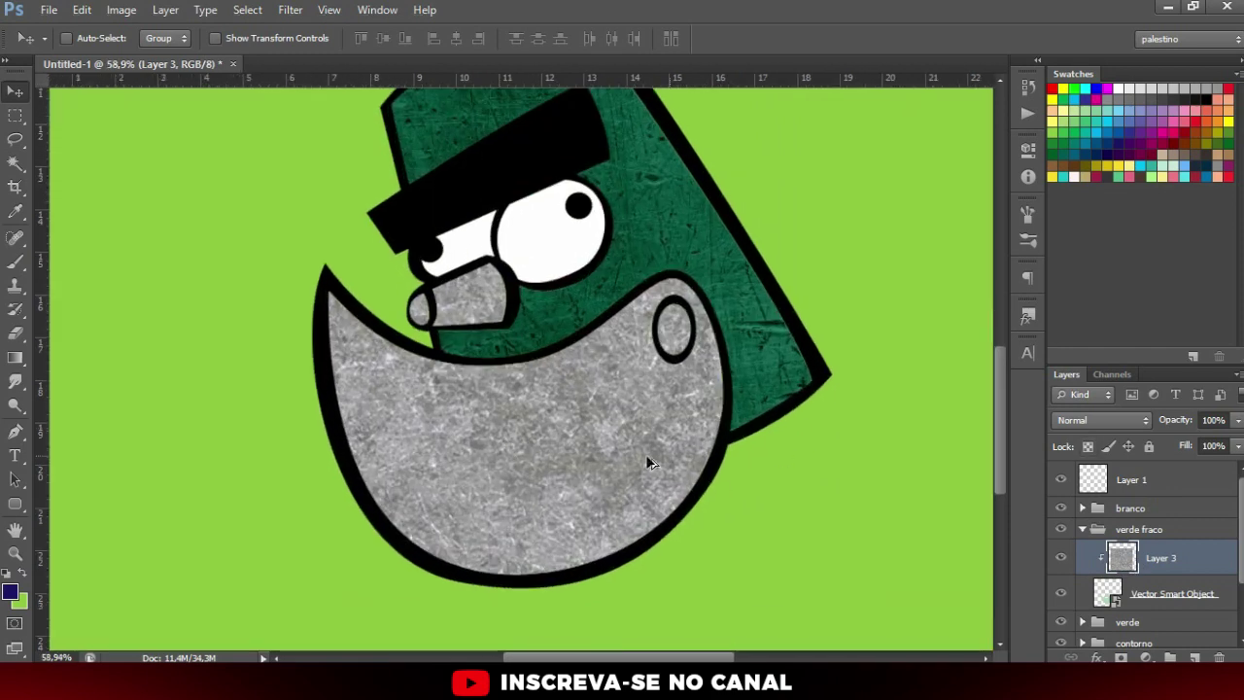
{"action": "scroll", "coordinate": [649, 463], "scroll_direction": "down", "scroll_amount": 4}
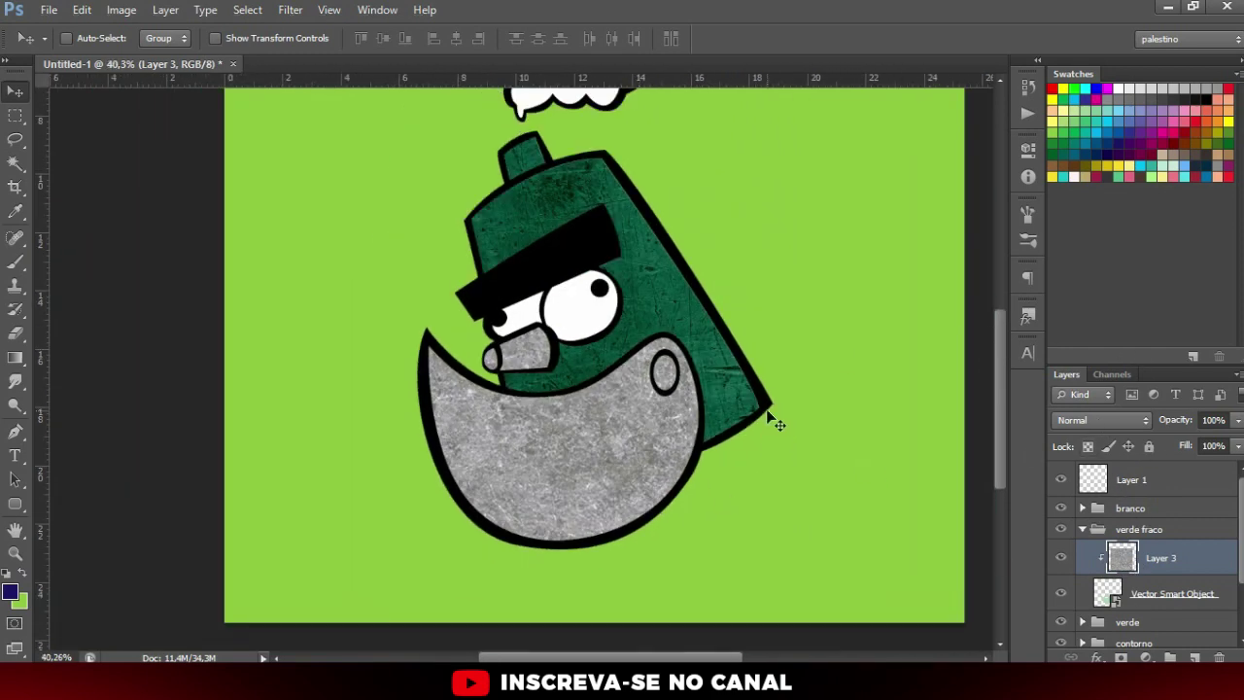
{"action": "left_click", "coordinate": [1069, 421]}
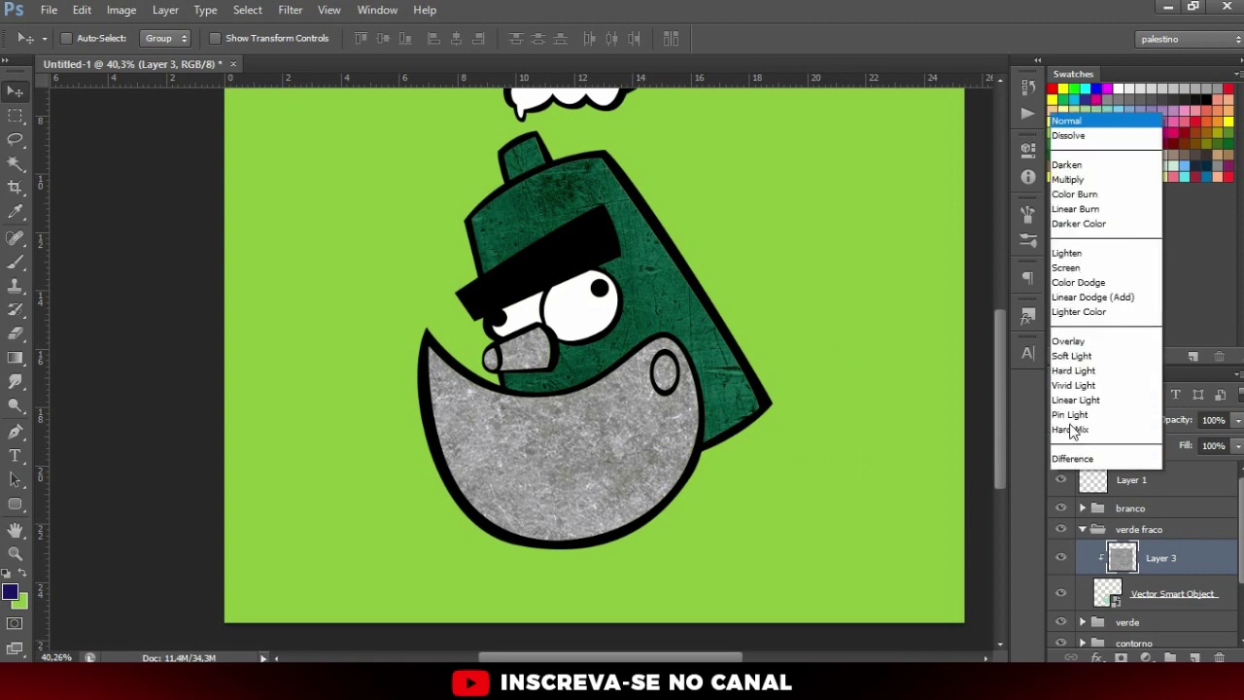
- Cycle Layer 3 from Darken through the burn modes to Hard Light, then close the old preview tab
{"action": "left_click", "coordinate": [1107, 44]}
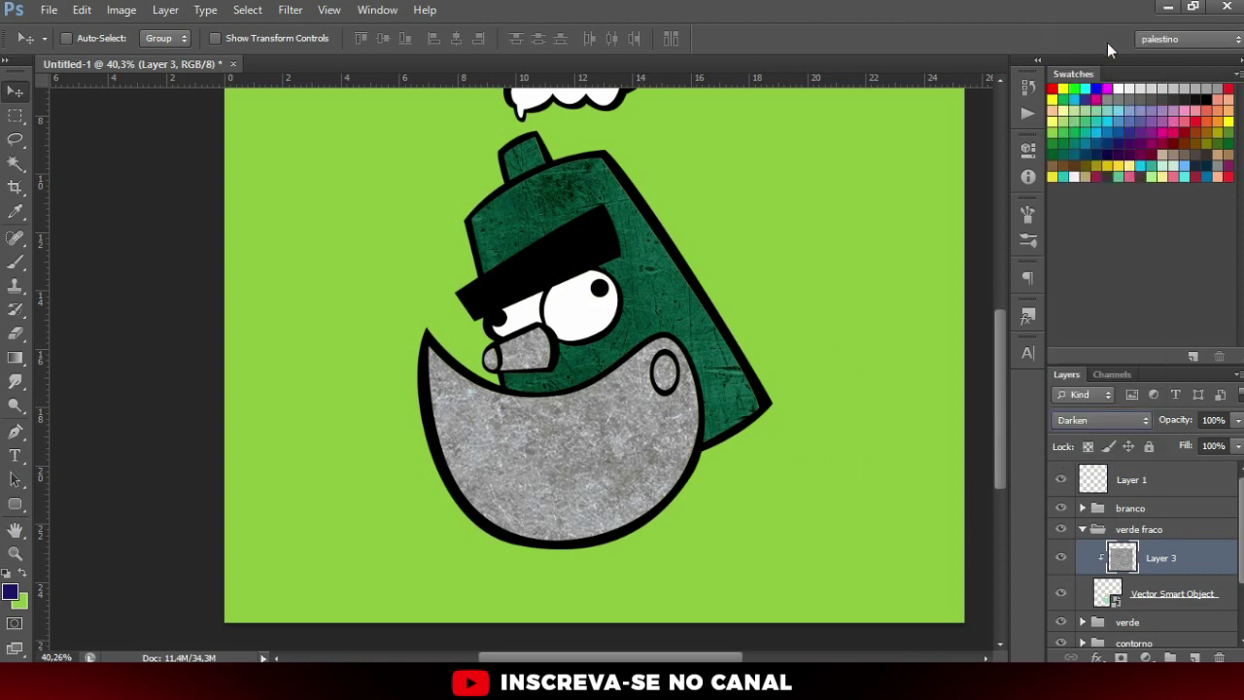
{"action": "key", "text": "Down"}
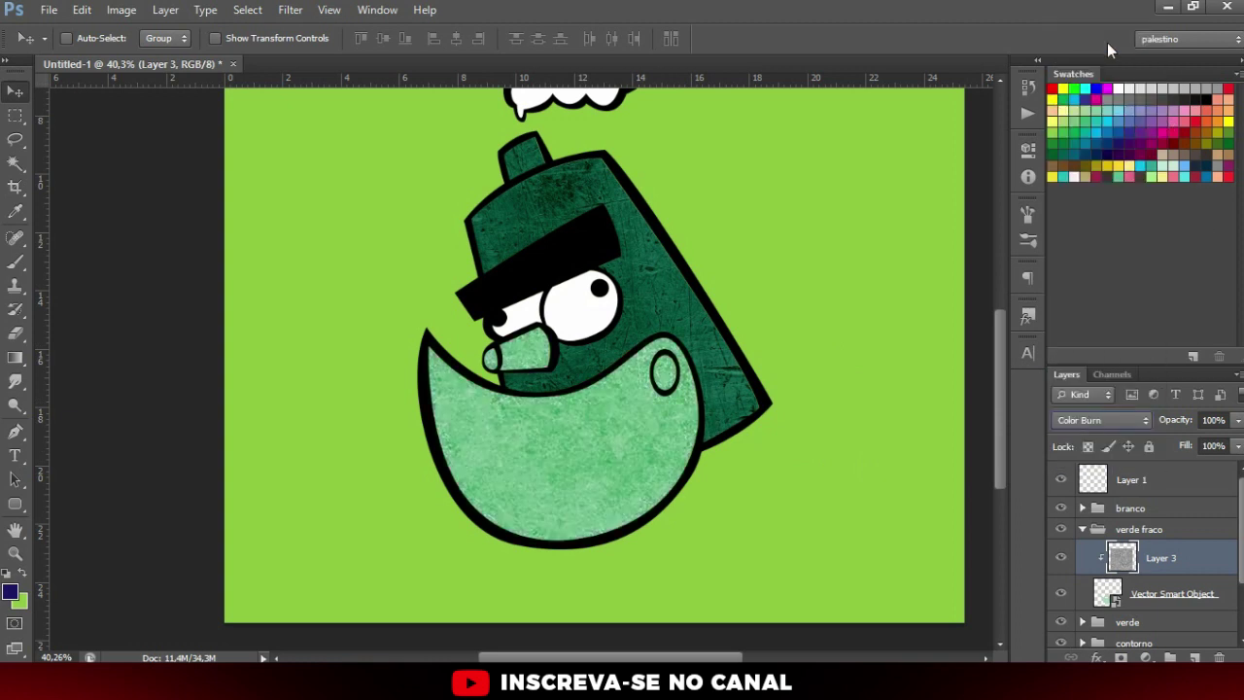
{"action": "key", "text": "Down"}
{"action": "key", "text": "Down"}
{"action": "key", "text": "Down"}
{"action": "key", "text": "Down"}
{"action": "key", "text": "Down"}
{"action": "key", "text": "Down"}
{"action": "key", "text": "Down"}
{"action": "key", "text": "Down"}
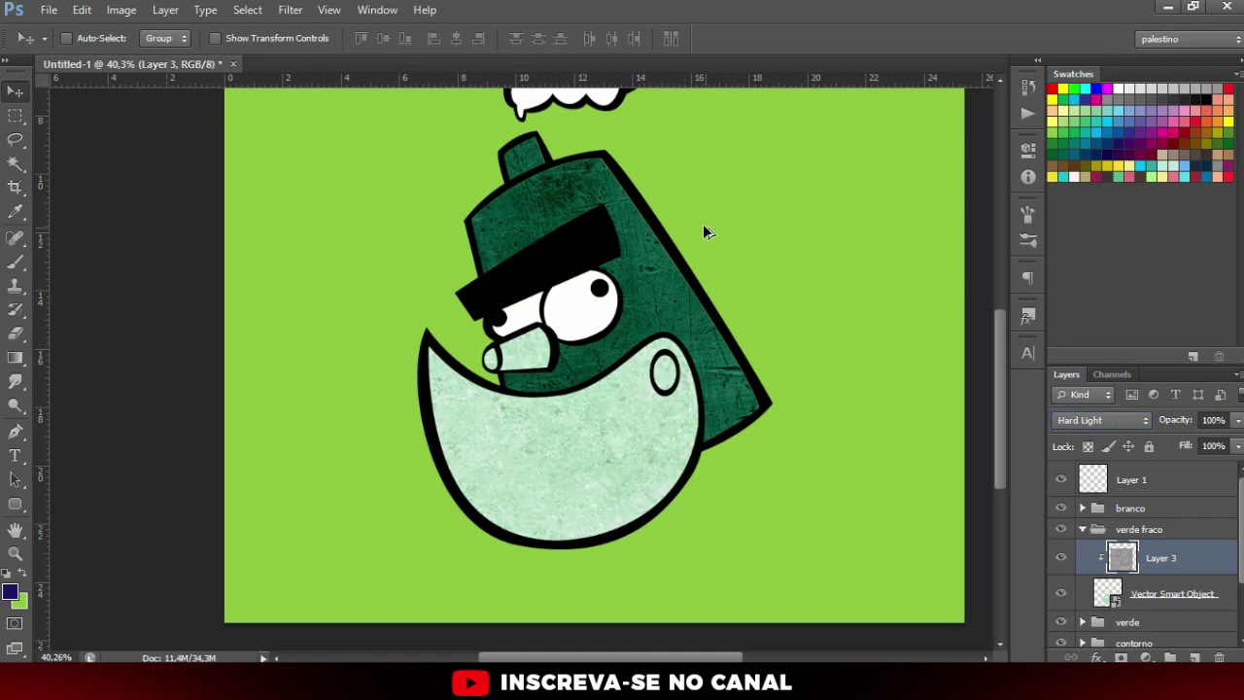
{"action": "scroll", "coordinate": [719, 388], "scroll_direction": "down", "scroll_amount": 2}
{"action": "scroll", "coordinate": [510, 474], "scroll_direction": "up", "scroll_amount": 2}
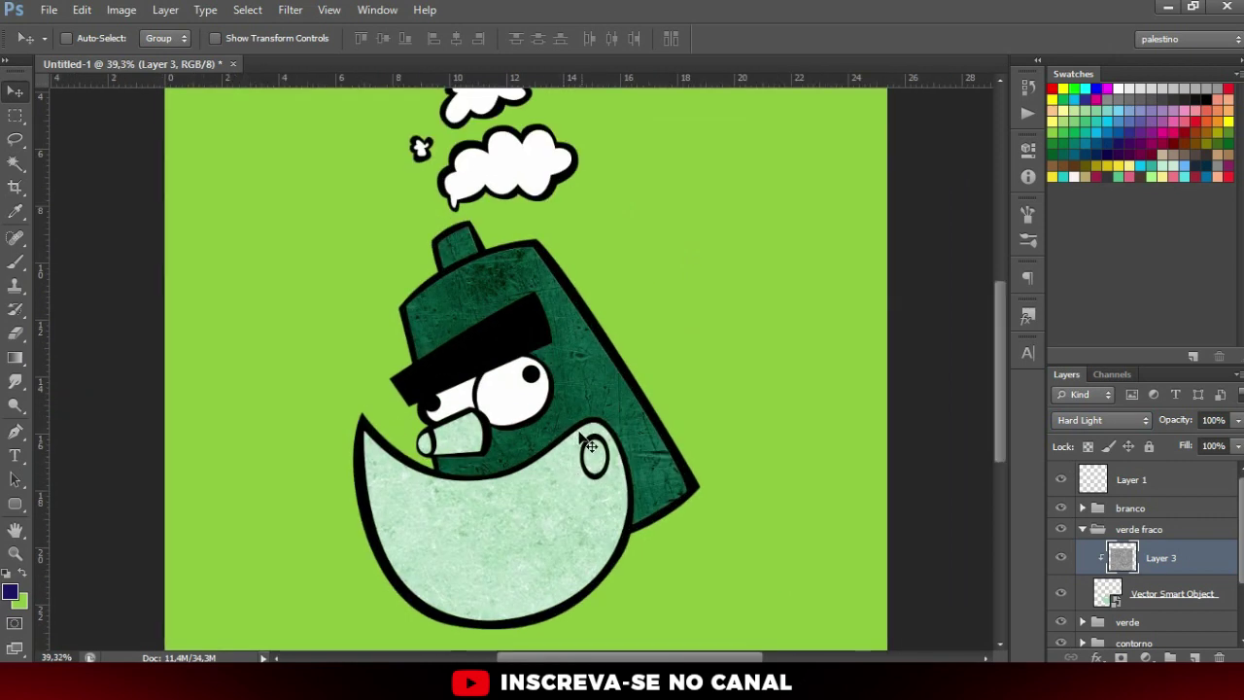
{"action": "scroll", "coordinate": [551, 466], "scroll_direction": "up", "scroll_amount": 1}
{"action": "scroll", "coordinate": [540, 418], "scroll_direction": "up", "scroll_amount": 3}
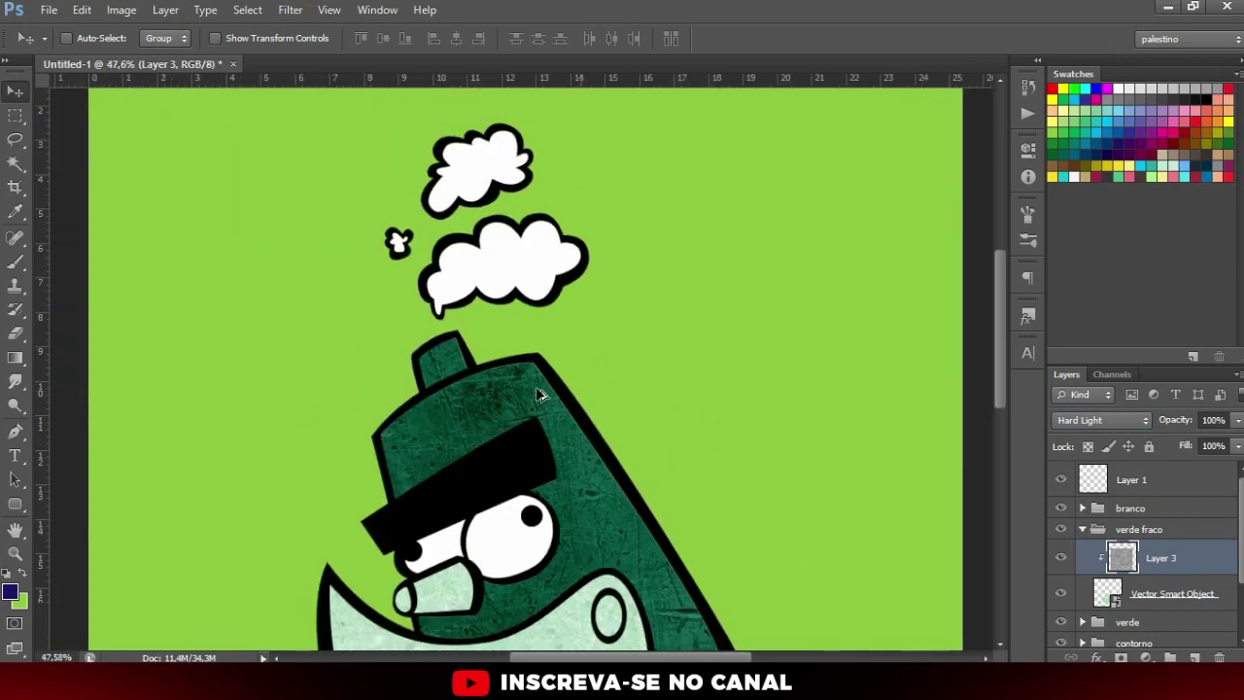
{"action": "key", "text": "alt+Tab"}
{"action": "key", "text": "ctrl+w"}
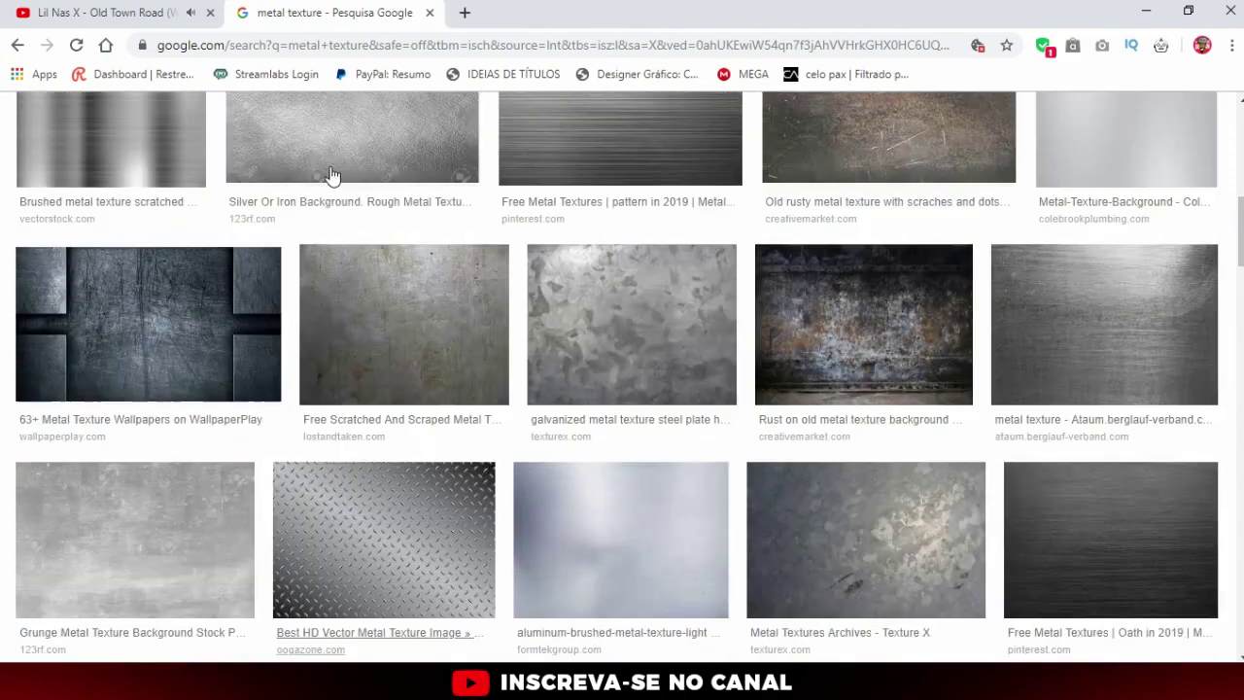
- Search Google Images for 'clouds', copy the 2208 × 1471 earth.com cloud photo, and return to Photoshop
{"action": "left_click", "coordinate": [298, 139]}
{"action": "key", "text": "ctrl+a"}
{"action": "type", "text": "c"}
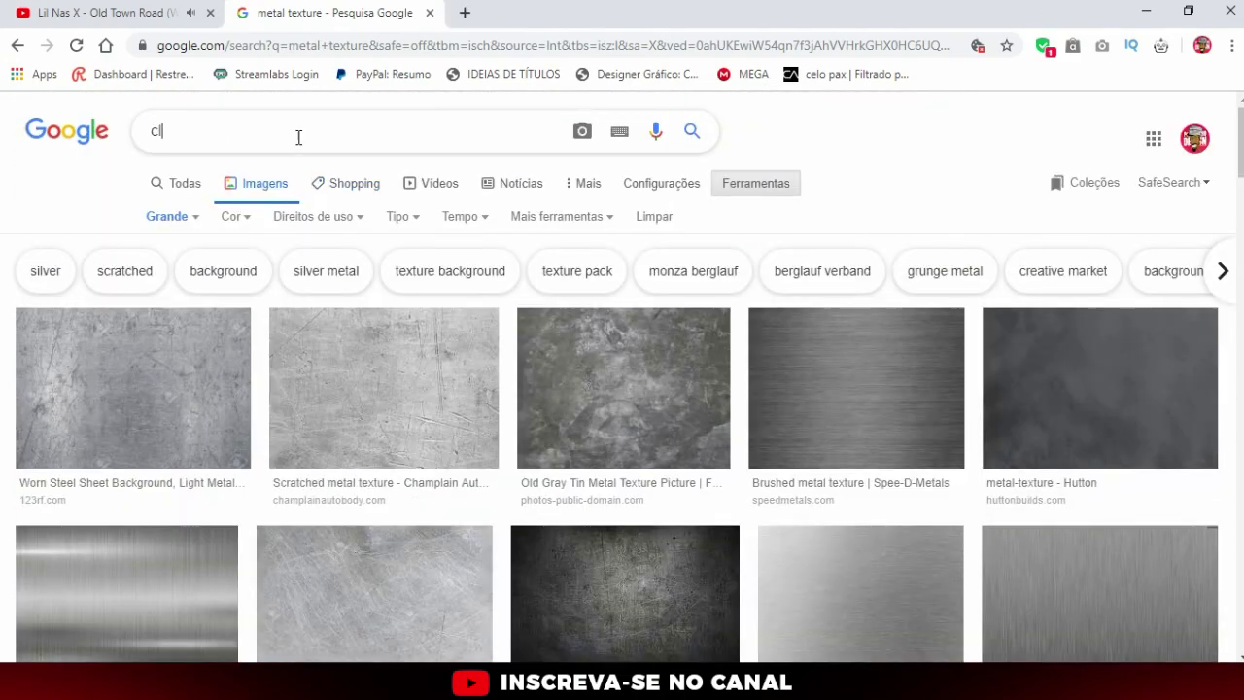
{"action": "type", "text": "louds"}
{"action": "key", "text": "Return"}
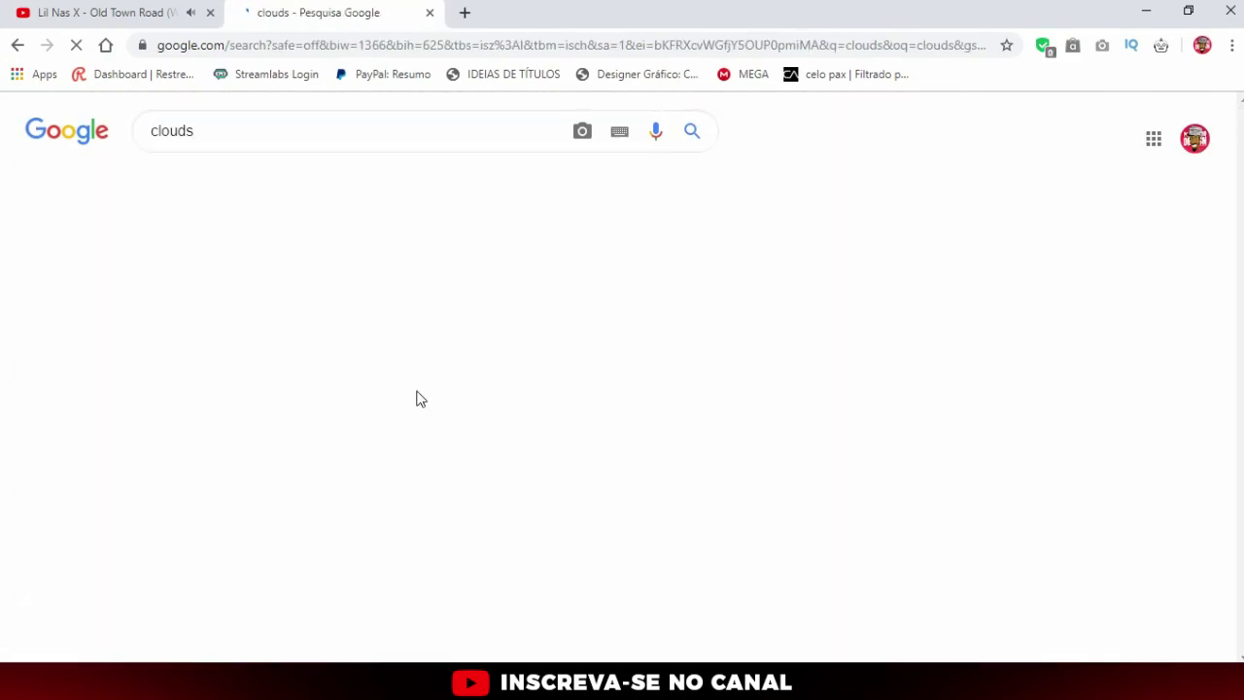
{"action": "scroll", "coordinate": [422, 394], "scroll_direction": "down", "scroll_amount": 3}
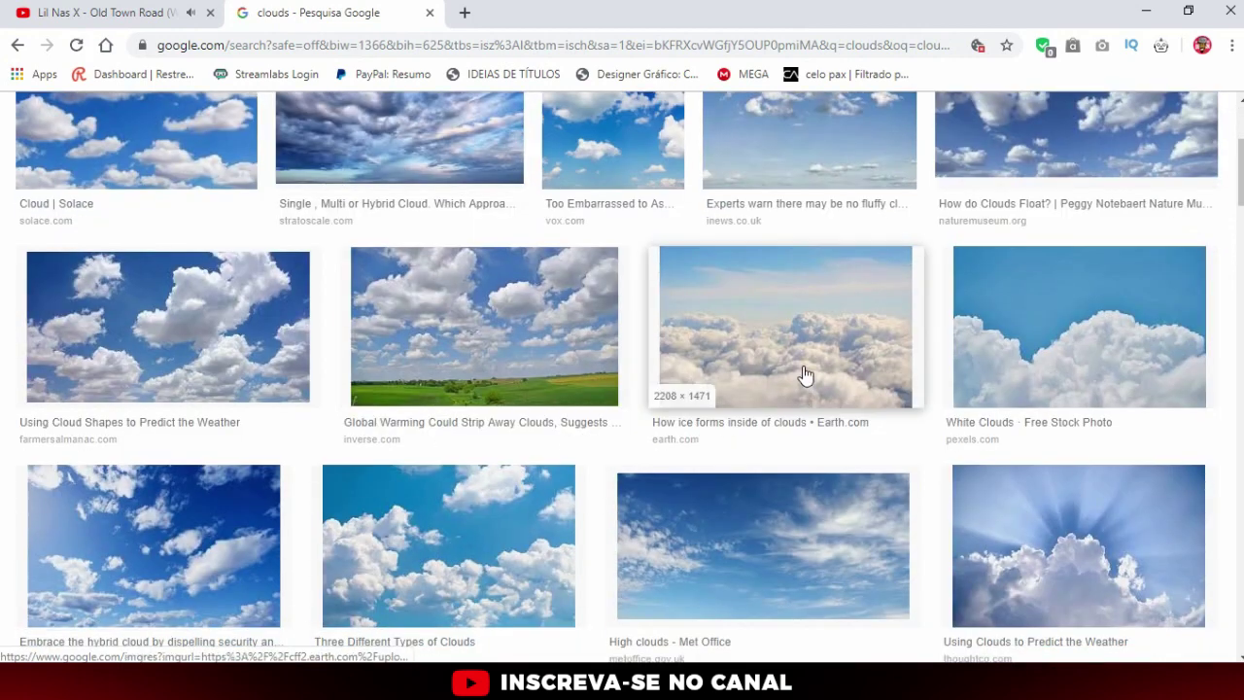
{"action": "middle_click", "coordinate": [804, 374]}
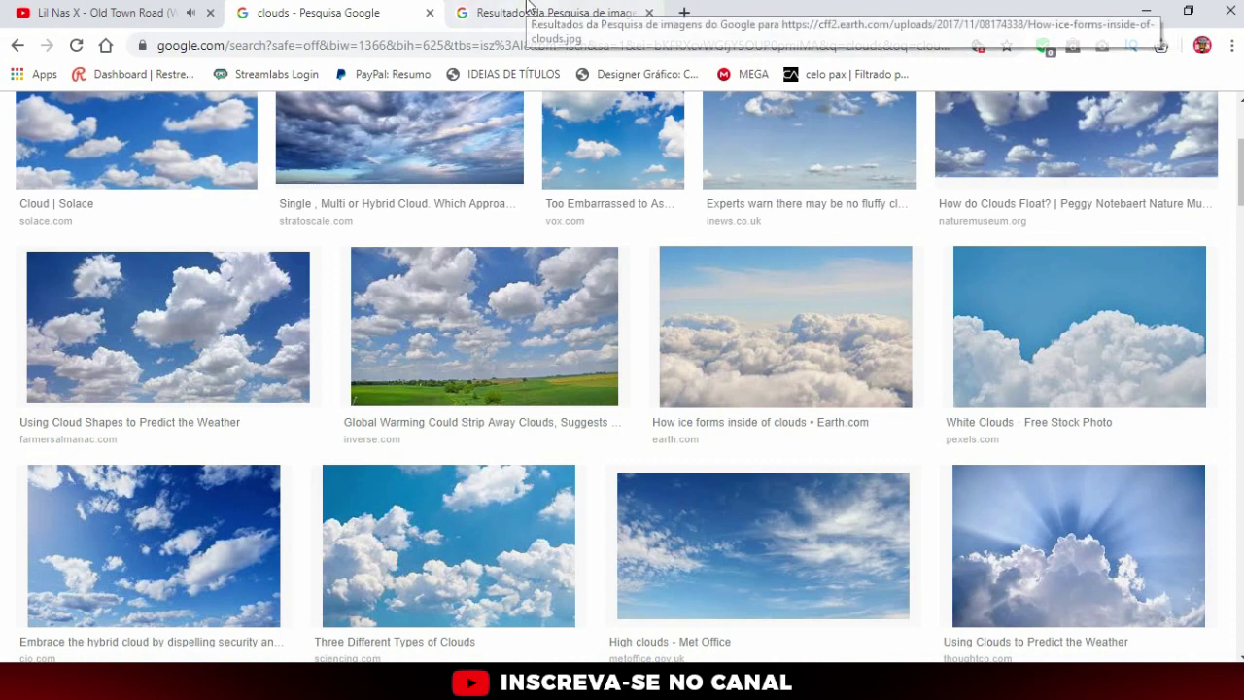
{"action": "left_click", "coordinate": [578, 10]}
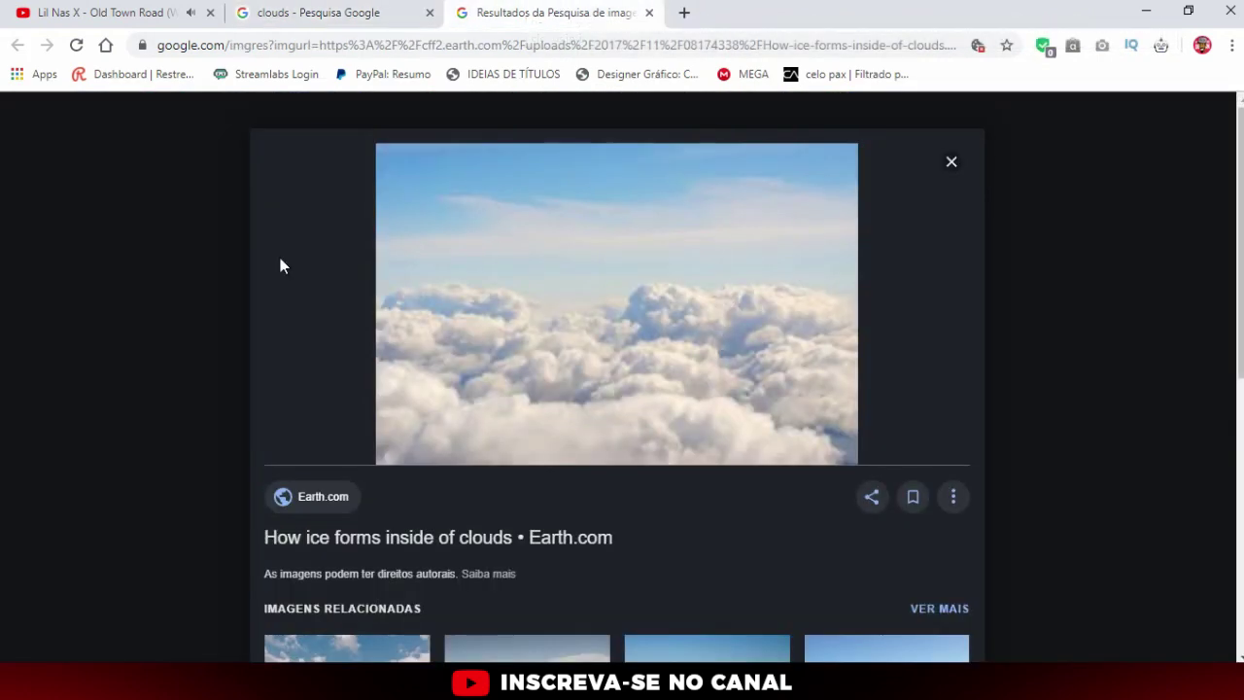
{"action": "right_click", "coordinate": [653, 344]}
{"action": "left_click", "coordinate": [687, 534]}
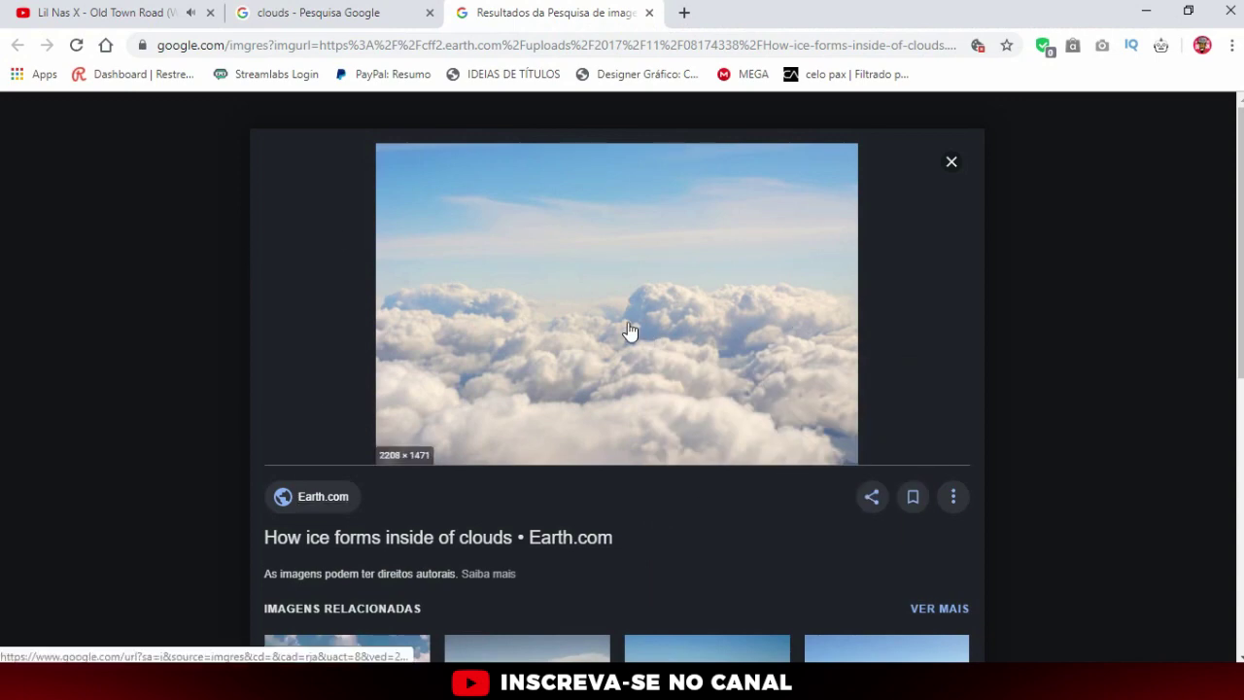
{"action": "key", "text": "alt+Tab"}
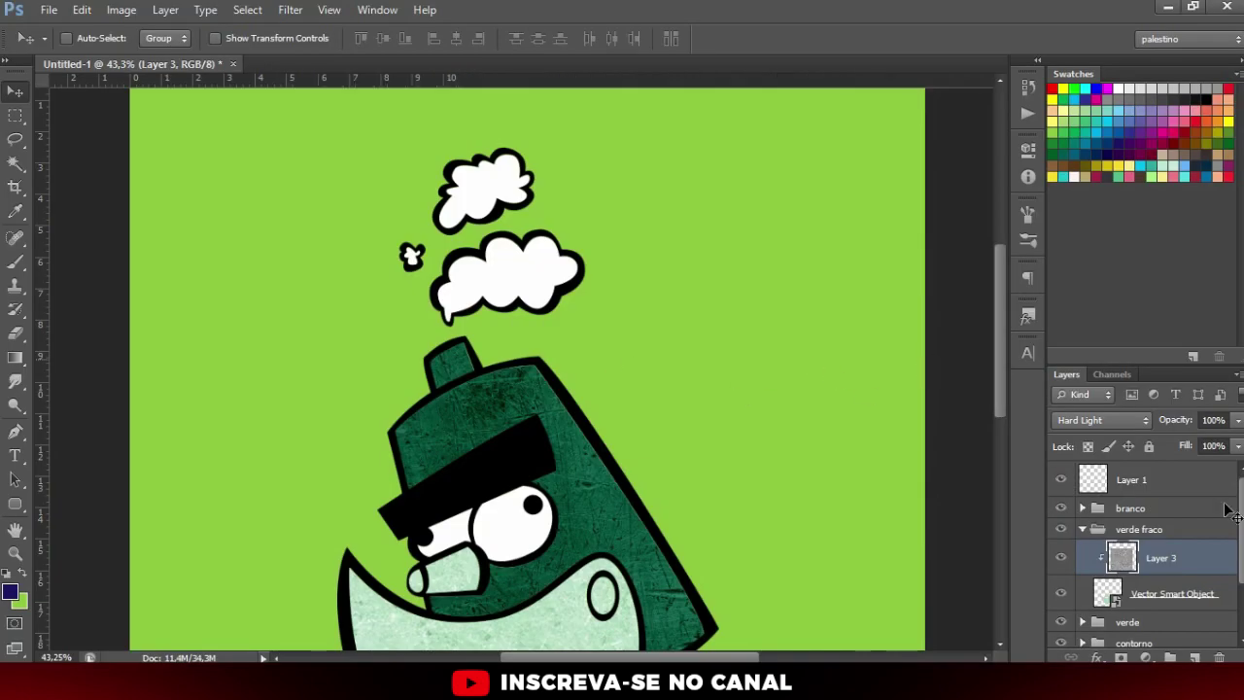
- Paste the clouds photo above the branco Vector Smart Object as Layer 4, clipped to the white shapes
{"action": "left_click", "coordinate": [1131, 507]}
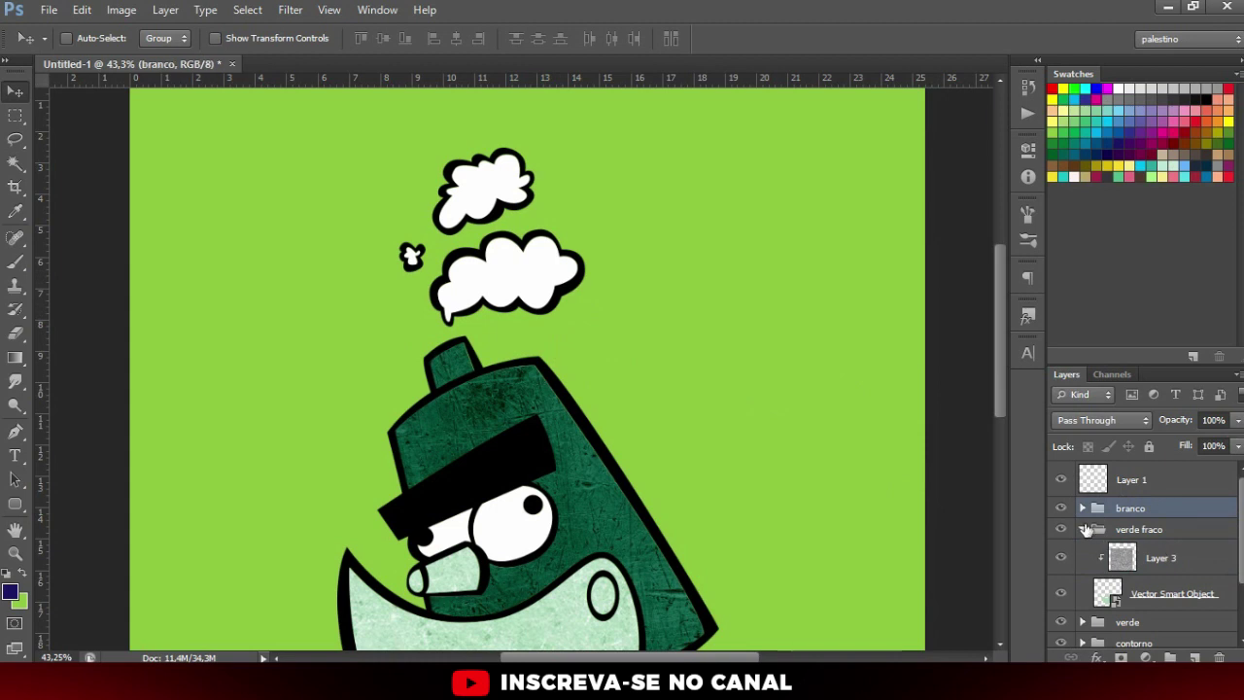
{"action": "left_click", "coordinate": [1083, 528]}
{"action": "left_click", "coordinate": [1082, 507]}
{"action": "left_click", "coordinate": [1162, 536]}
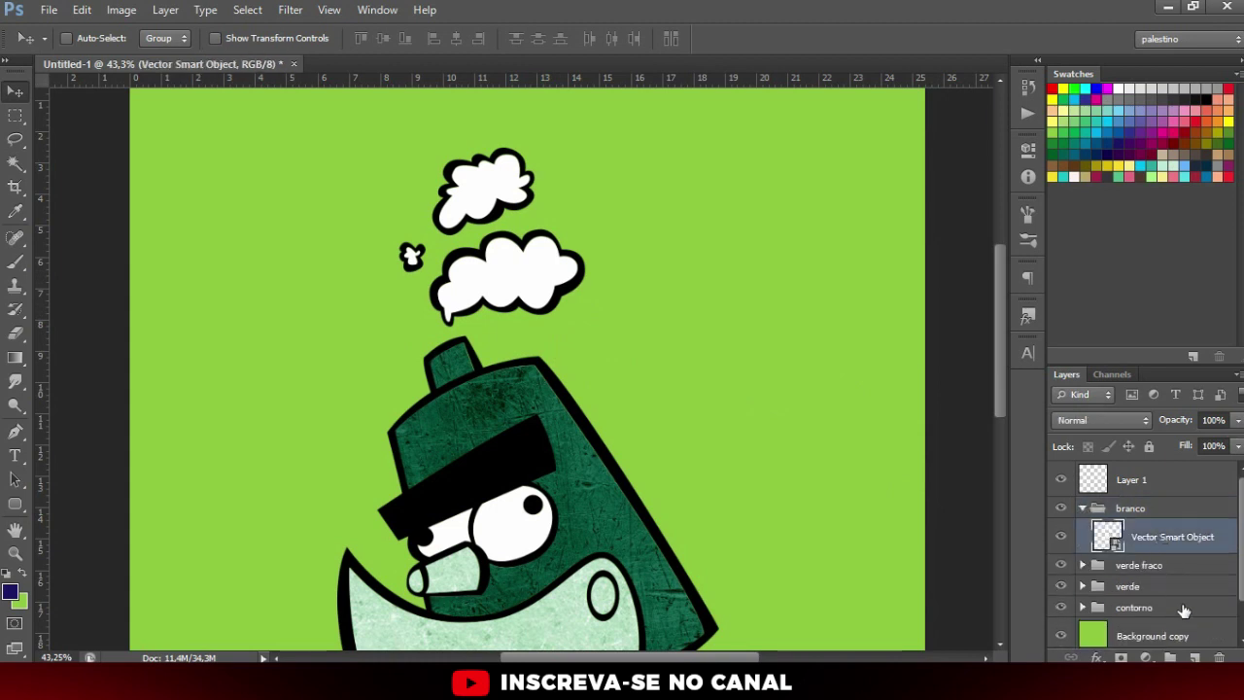
{"action": "key", "text": "ctrl+v"}
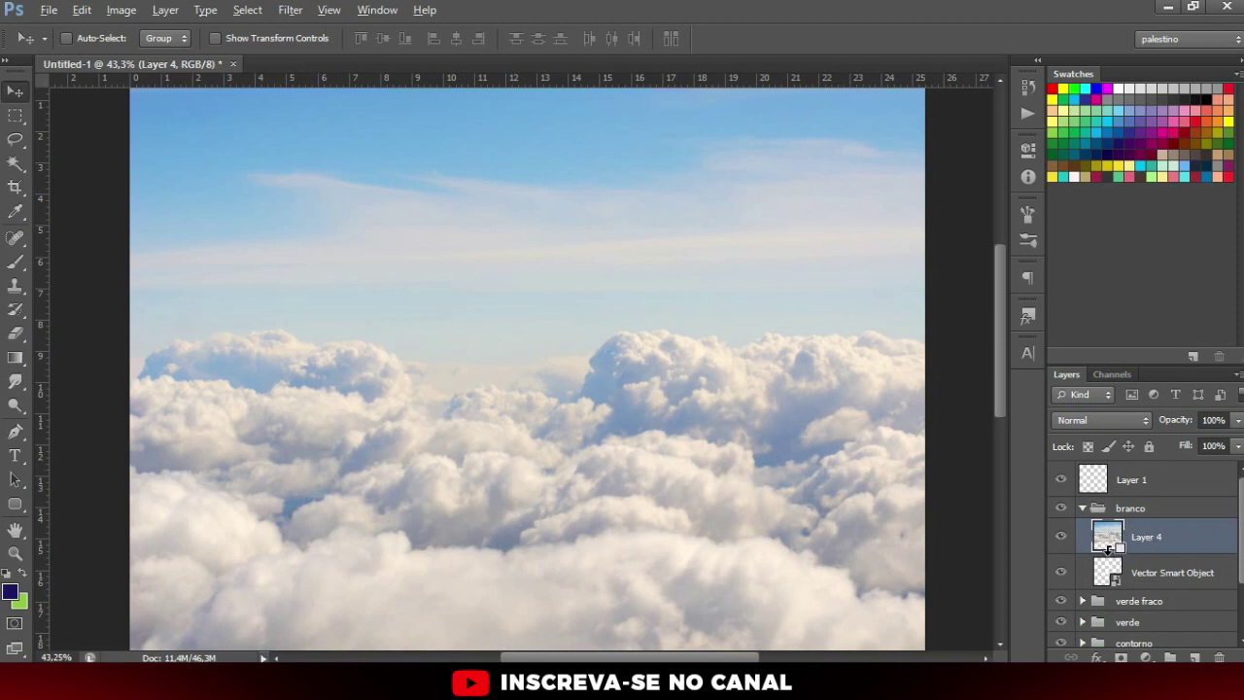
{"action": "left_click", "coordinate": [1108, 548], "text": "alt"}
- Move the clouds up and left and scale them to about 68% inside the puffs
{"action": "left_click_drag", "start_coordinate": [682, 400], "coordinate": [637, 273]}
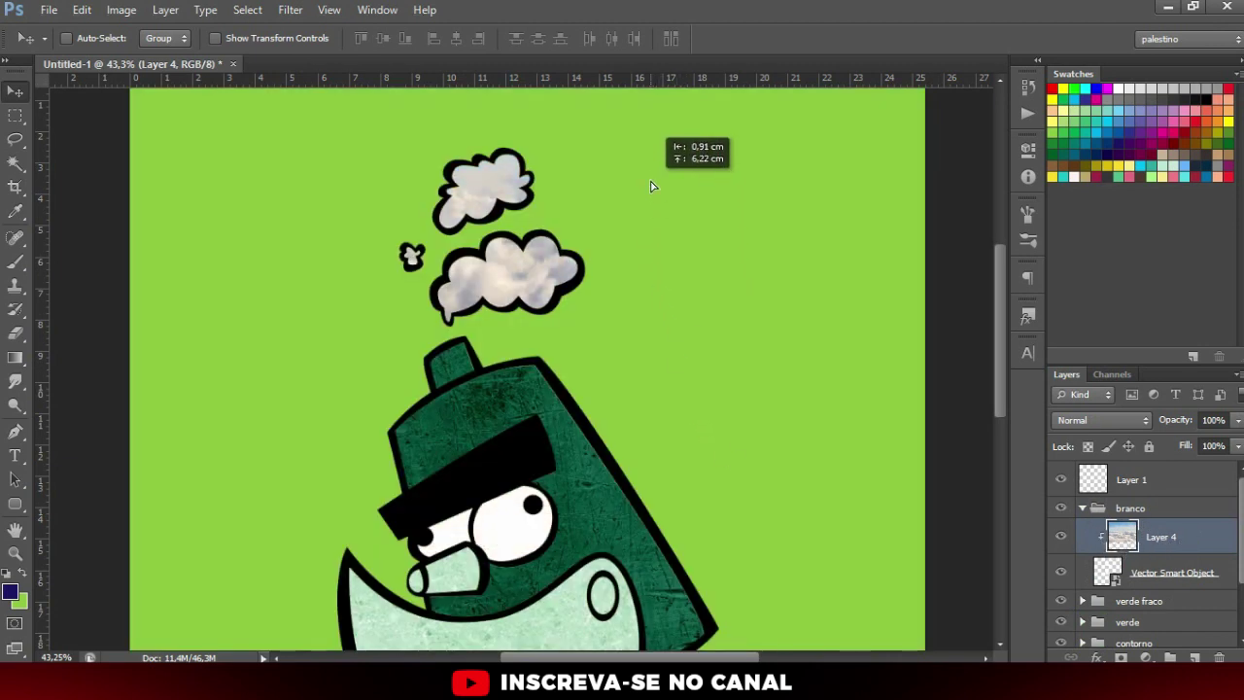
{"action": "scroll", "coordinate": [604, 291], "scroll_direction": "down", "scroll_amount": 3}
{"action": "scroll", "coordinate": [598, 293], "scroll_direction": "up", "scroll_amount": 3}
{"action": "key", "text": "ctrl+t"}
{"action": "scroll", "coordinate": [578, 282], "scroll_direction": "down", "scroll_amount": 3}
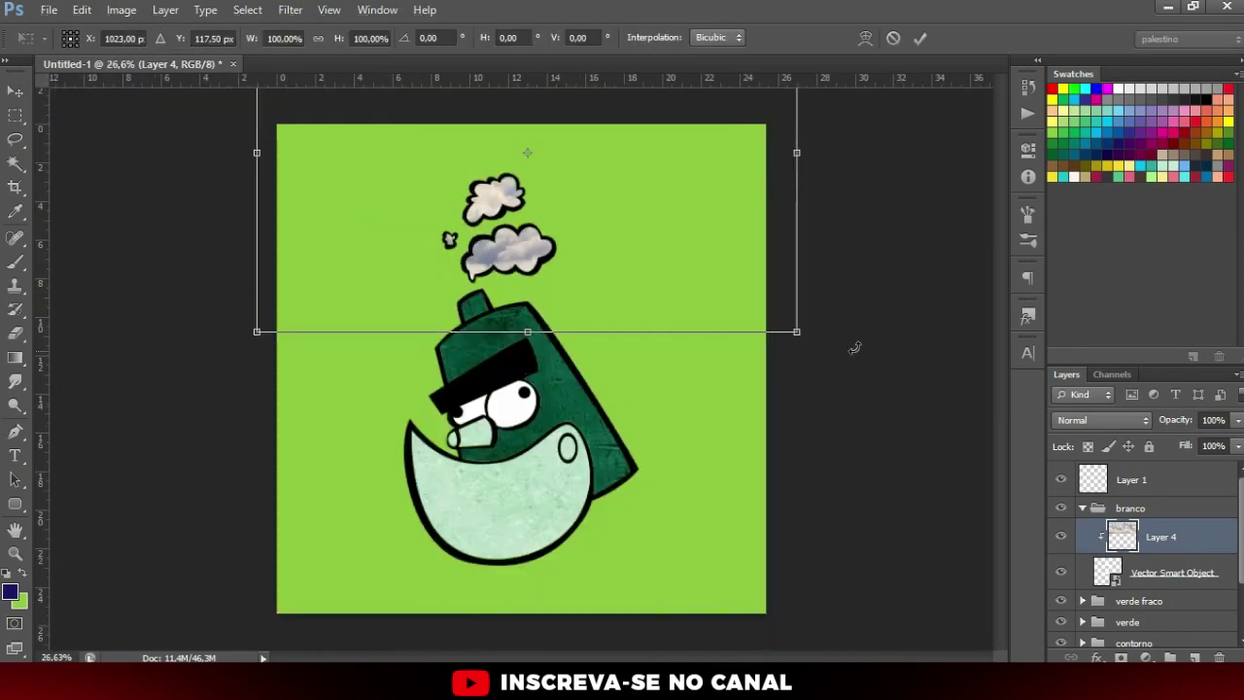
{"action": "left_click_drag", "start_coordinate": [797, 332], "coordinate": [701, 280]}
{"action": "left_click_drag", "start_coordinate": [574, 216], "coordinate": [581, 233]}
{"action": "scroll", "coordinate": [582, 230], "scroll_direction": "up", "scroll_amount": 2}
{"action": "key", "text": "Return"}
- Reselect the branco group, then the Vector Smart Object, then the clouds Layer 4
{"action": "scroll", "coordinate": [570, 347], "scroll_direction": "down", "scroll_amount": 1}
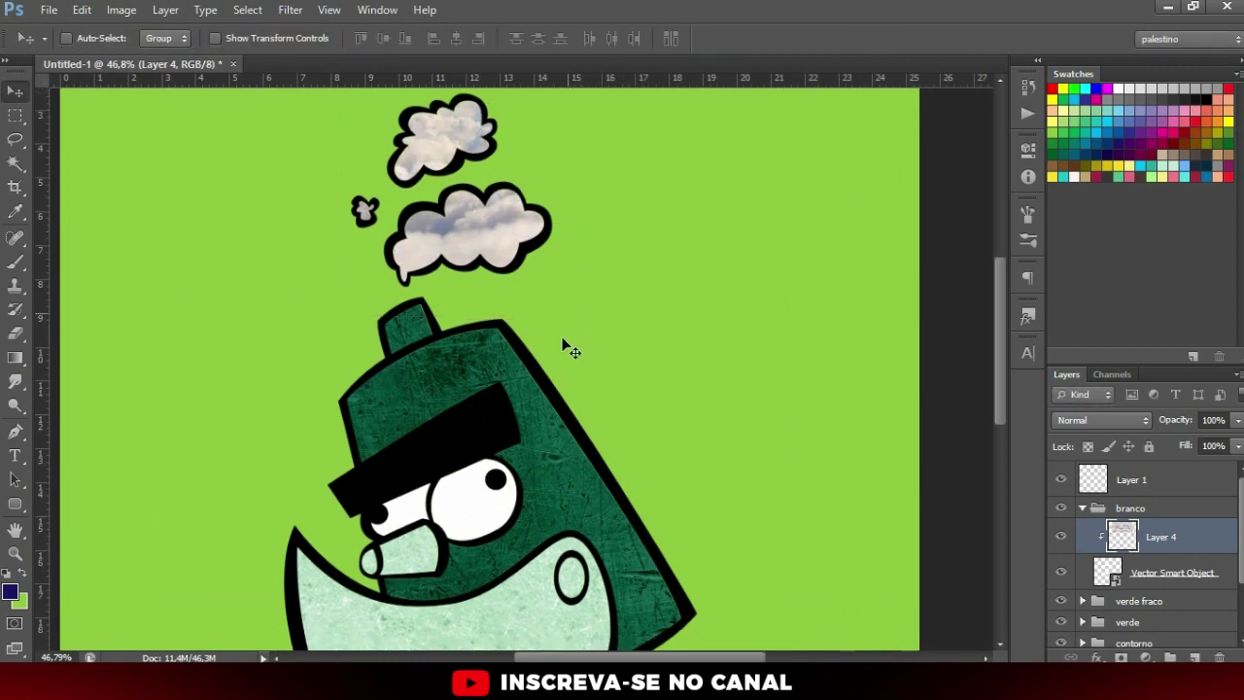
{"action": "scroll", "coordinate": [516, 362], "scroll_direction": "down", "scroll_amount": 2}
{"action": "scroll", "coordinate": [516, 361], "scroll_direction": "down", "scroll_amount": 1}
{"action": "scroll", "coordinate": [544, 375], "scroll_direction": "up", "scroll_amount": 2}
{"action": "scroll", "coordinate": [563, 381], "scroll_direction": "up", "scroll_amount": 2}
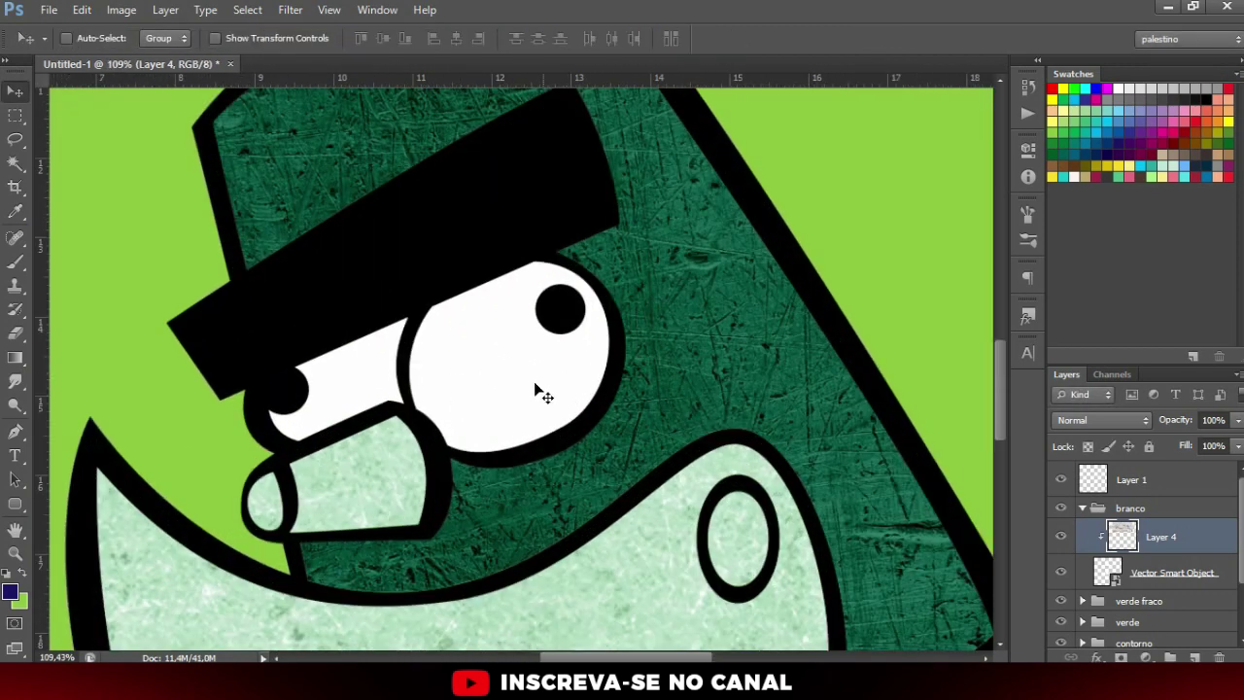
{"action": "left_click", "coordinate": [537, 391], "text": "ctrl"}
{"action": "left_click", "coordinate": [1139, 573]}
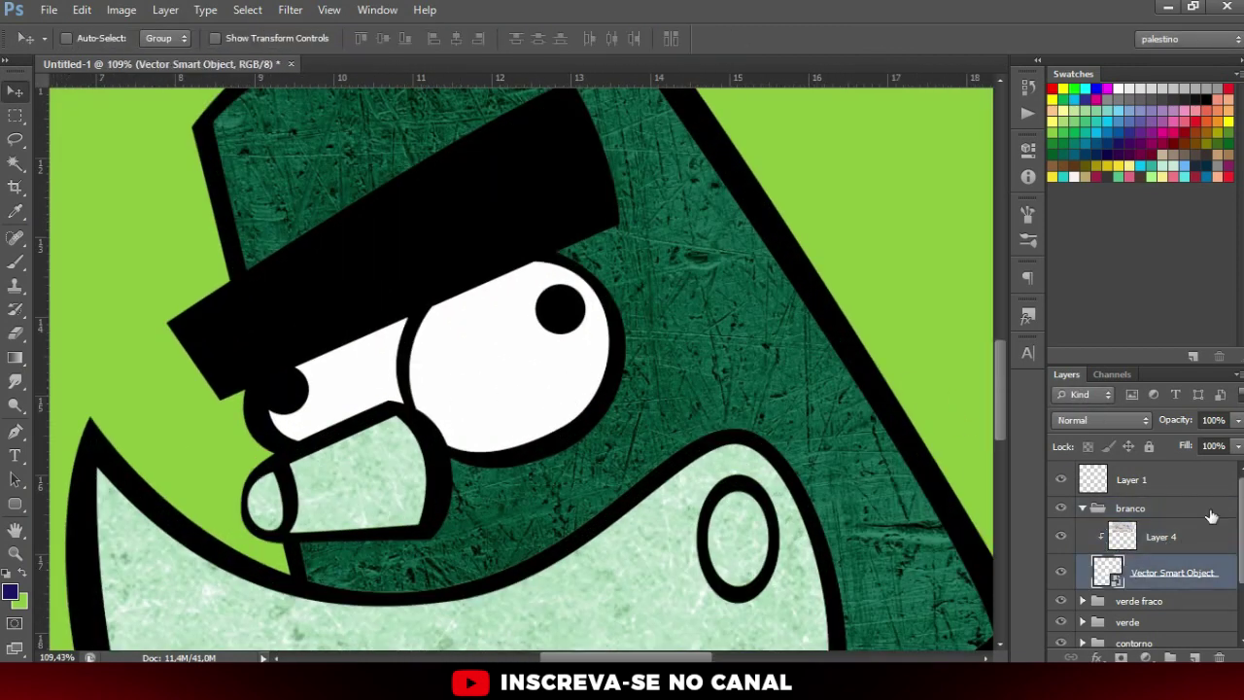
{"action": "left_click", "coordinate": [1150, 540]}
- Hide and reshow the white shapes layer to compare, then add a new empty layer
{"action": "scroll", "coordinate": [790, 569], "scroll_direction": "down", "scroll_amount": 1}
{"action": "scroll", "coordinate": [790, 569], "scroll_direction": "down", "scroll_amount": 2}
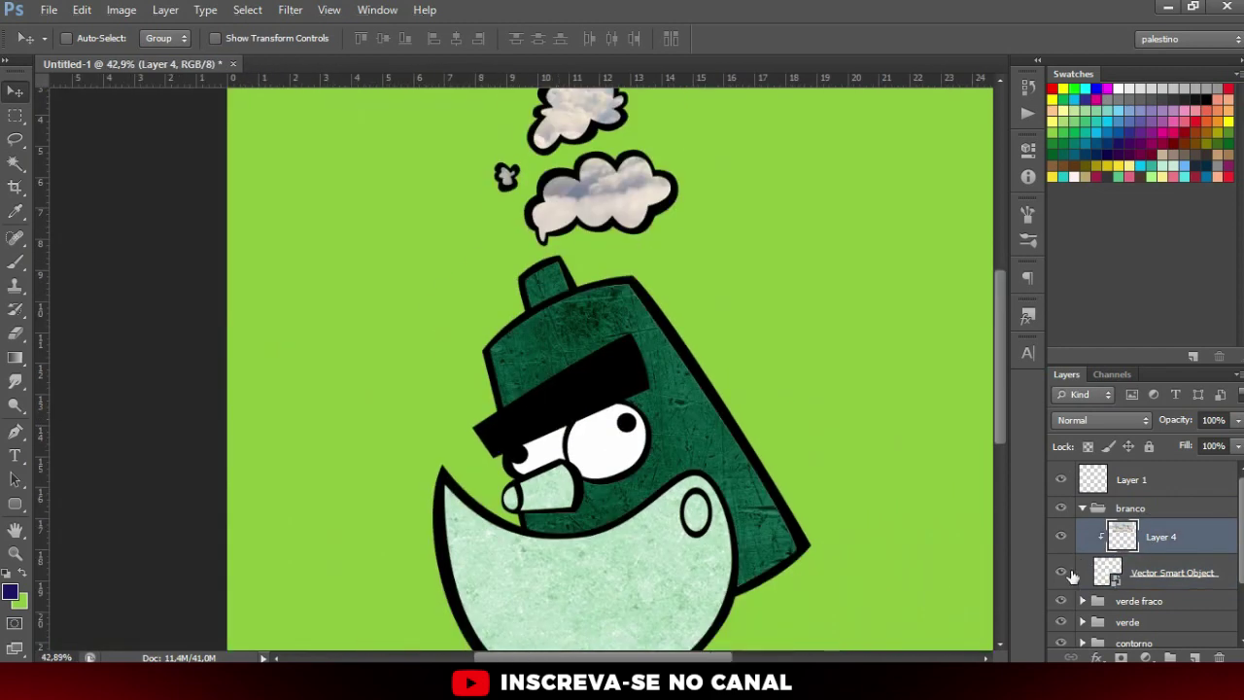
{"action": "left_click", "coordinate": [1061, 574]}
{"action": "left_click", "coordinate": [1059, 574]}
{"action": "left_click", "coordinate": [1195, 658]}
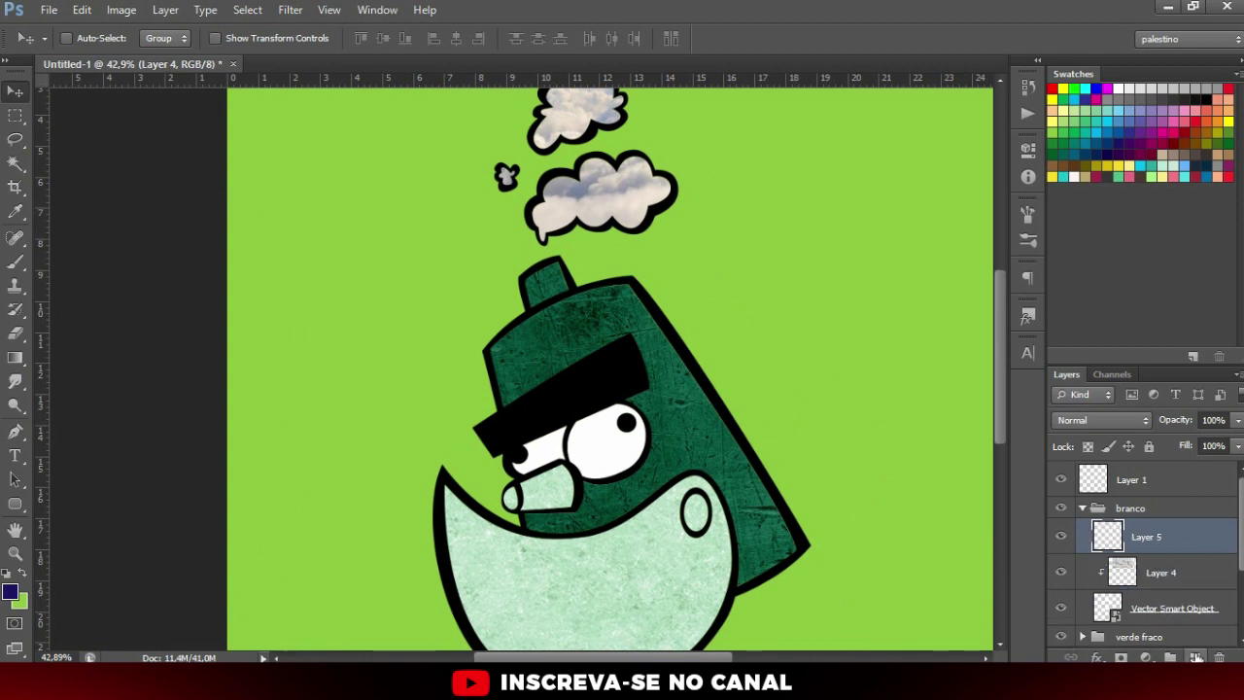
- On the clipped new layer, brush soft shading beside the eye and the big eye's lower right
{"action": "left_click", "coordinate": [1144, 547], "text": "alt"}
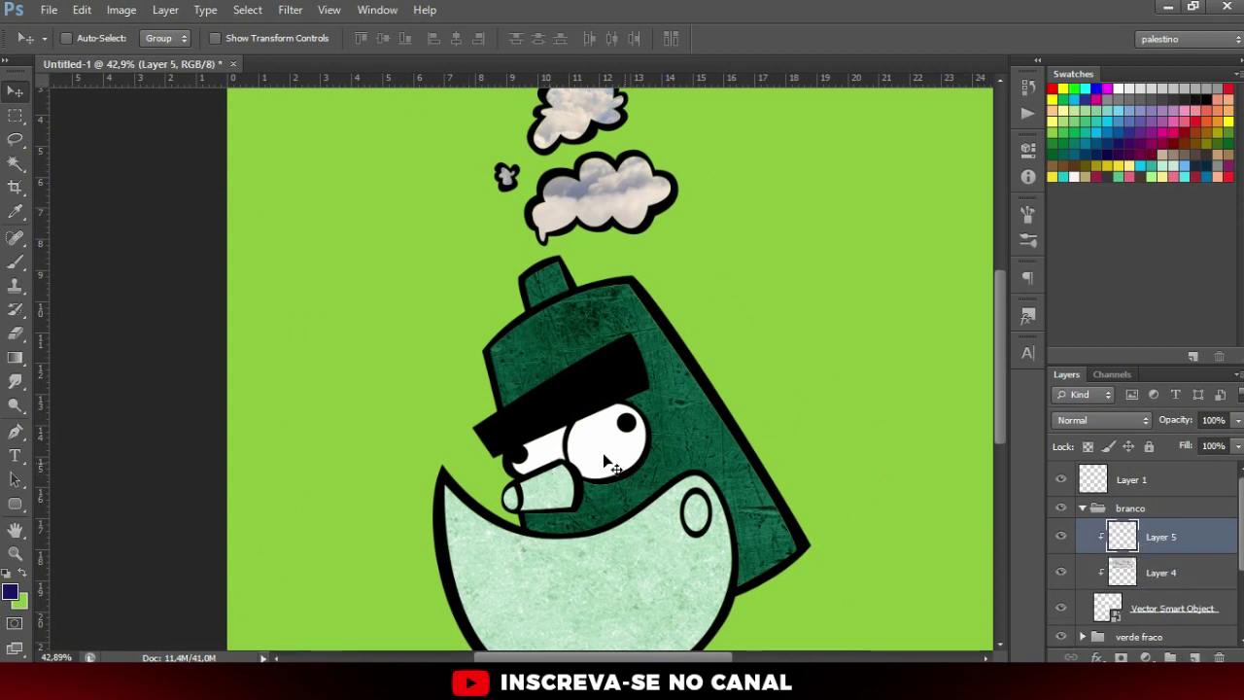
{"action": "scroll", "coordinate": [550, 403], "scroll_direction": "up", "scroll_amount": 1}
{"action": "key", "text": "b"}
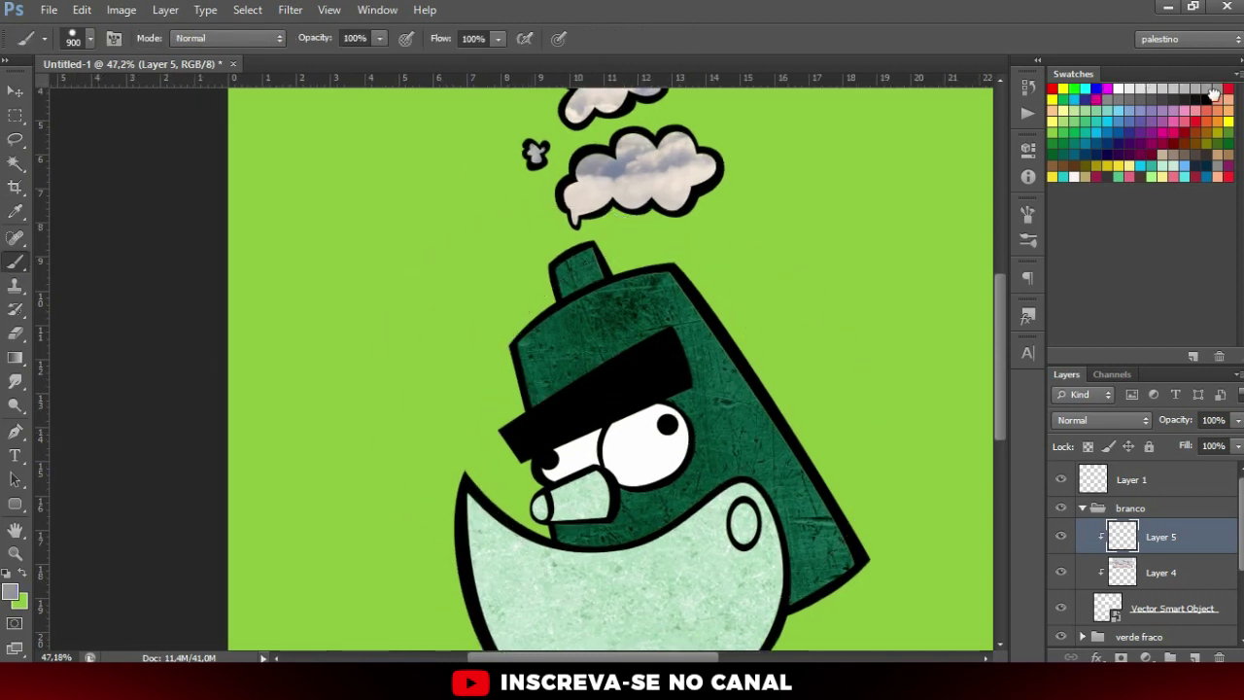
{"action": "key", "text": "bracketleft"}
{"action": "key", "text": "bracketleft"}
{"action": "key", "text": "bracketleft"}
{"action": "key", "text": "bracketleft"}
{"action": "key", "text": "bracketleft"}
{"action": "key", "text": "bracketleft"}
{"action": "key", "text": "bracketleft"}
{"action": "key", "text": "bracketleft"}
{"action": "left_click_drag", "start_coordinate": [533, 420], "coordinate": [537, 486]}
{"action": "left_click", "coordinate": [74, 41]}
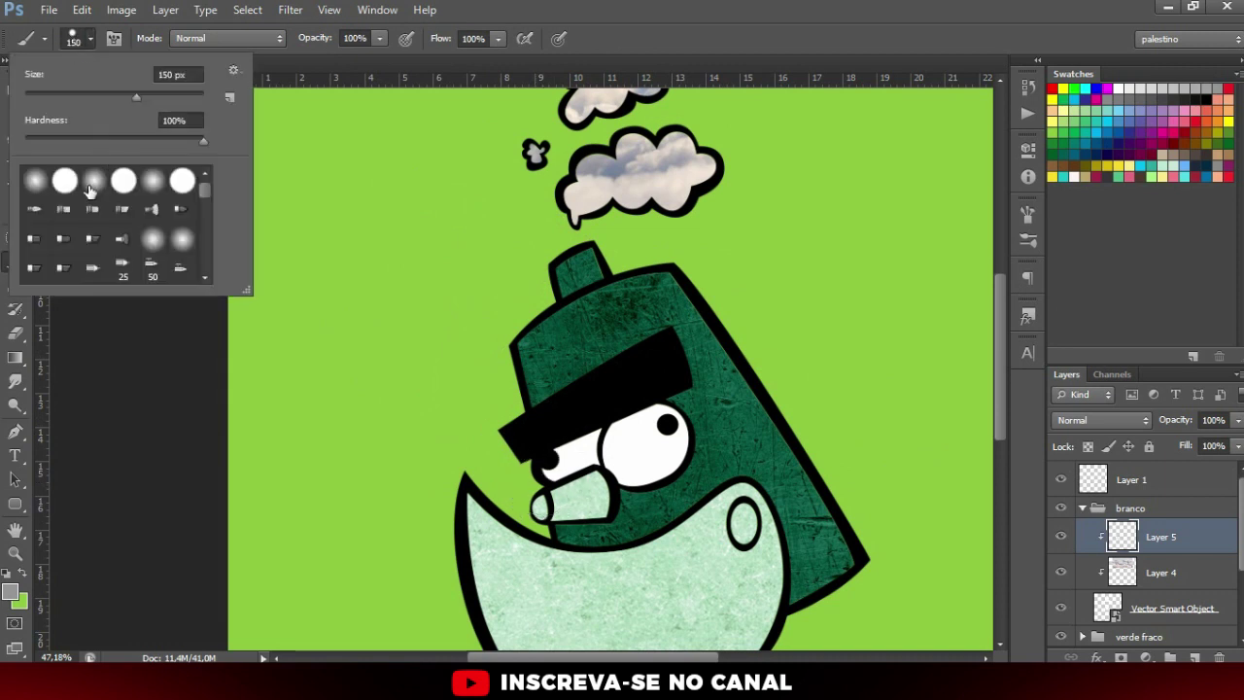
{"action": "scroll", "coordinate": [282, 292], "scroll_direction": "up", "scroll_amount": 1}
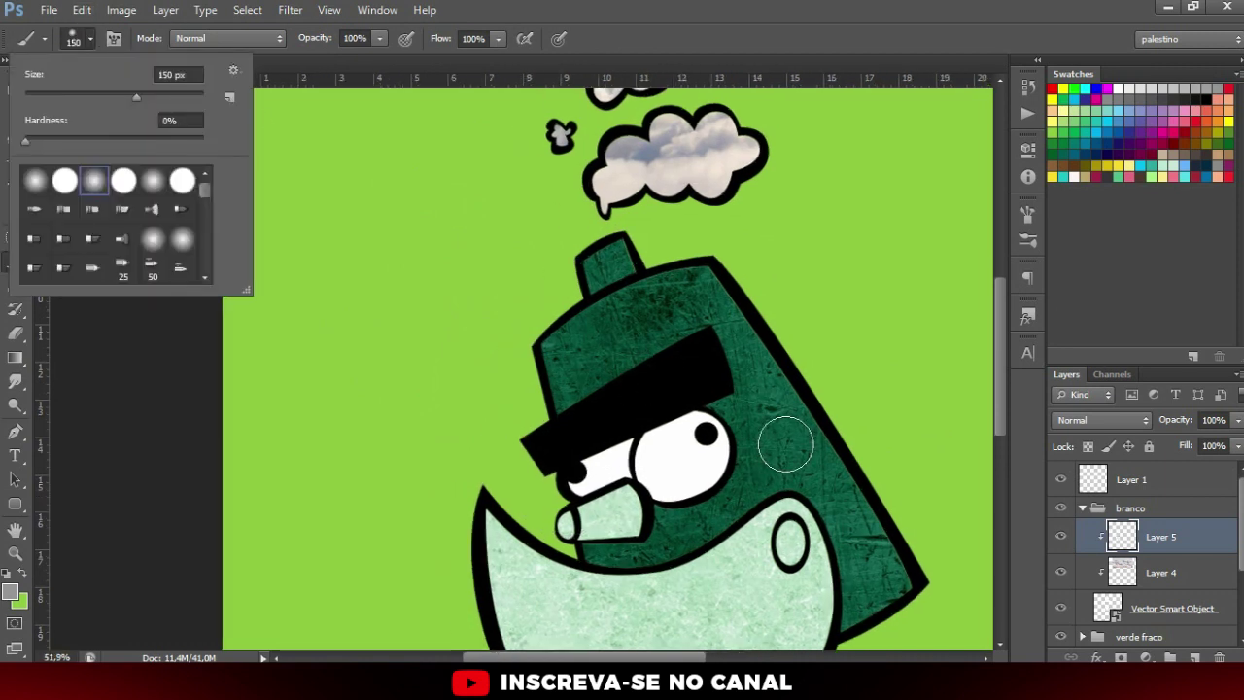
{"action": "key", "text": "Escape"}
{"action": "key", "text": "bracketright"}
{"action": "key", "text": "bracketright"}
{"action": "key", "text": "bracketright"}
{"action": "left_click_drag", "start_coordinate": [771, 444], "coordinate": [672, 549]}
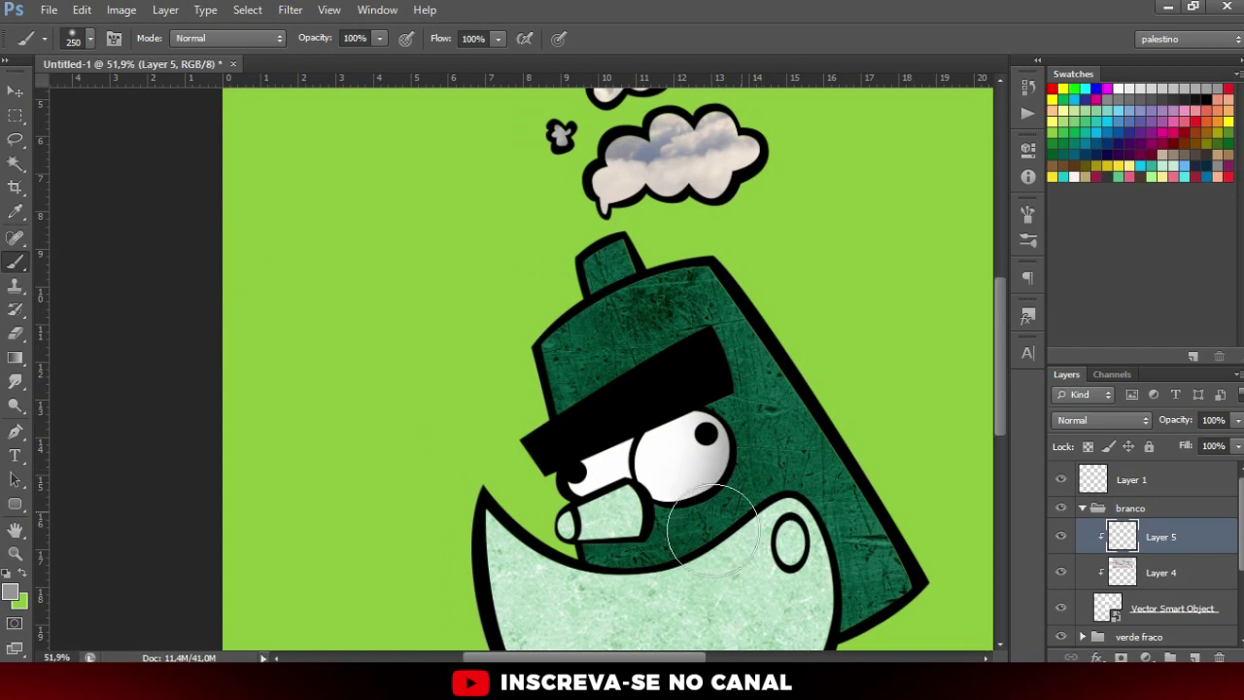
{"action": "scroll", "coordinate": [702, 518], "scroll_direction": "up", "scroll_amount": 4}
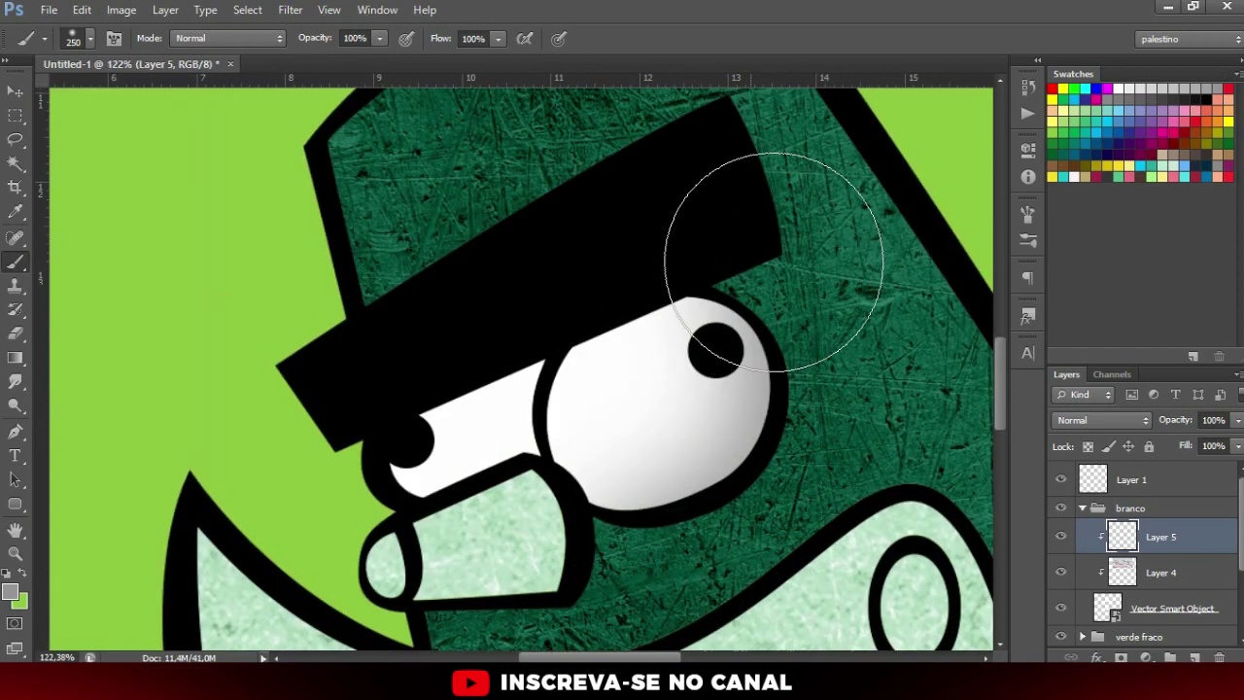
- On another clipped layer, paint grey shading over the eye and beak with a size-150 brush
{"action": "left_click", "coordinate": [1194, 658]}
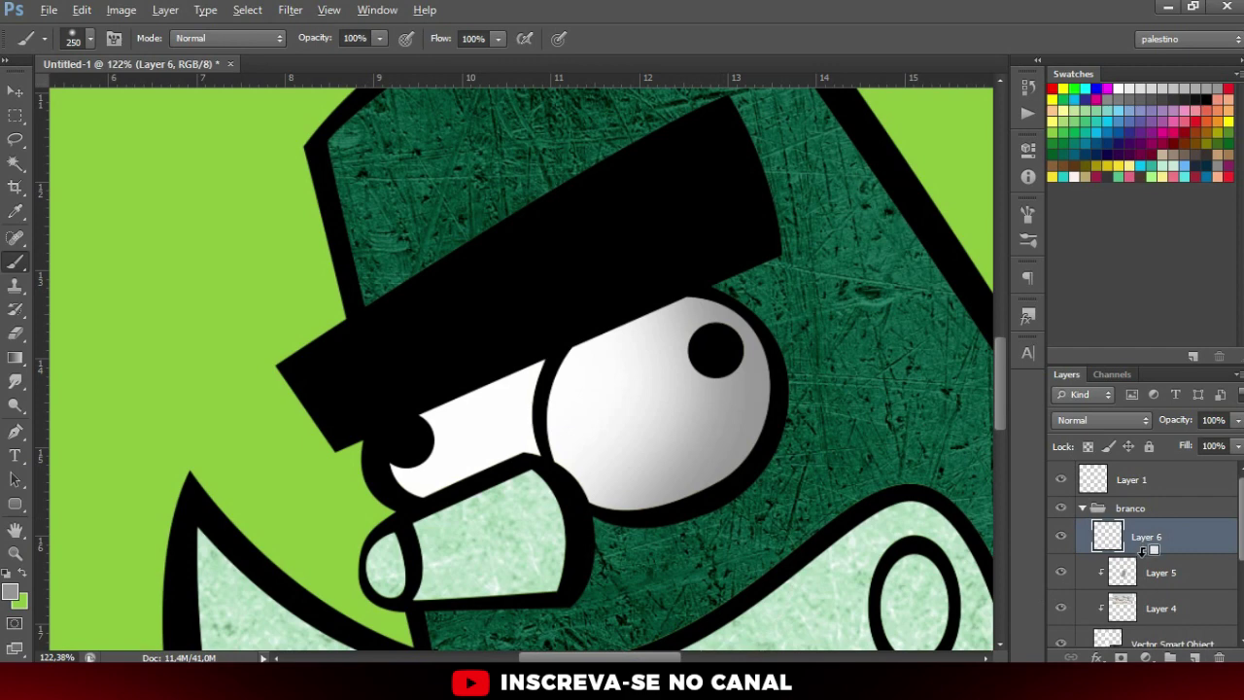
{"action": "left_click", "coordinate": [1142, 549], "text": "alt"}
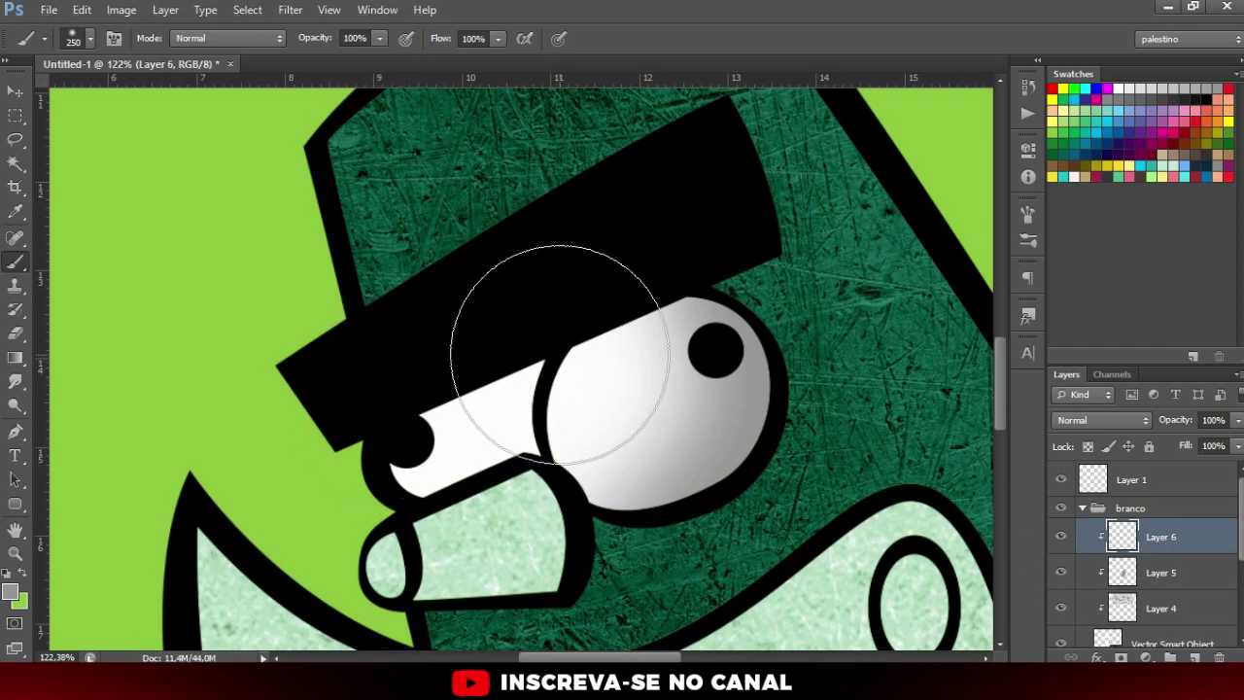
{"action": "left_click", "coordinate": [555, 385]}
{"action": "left_click_drag", "start_coordinate": [569, 389], "coordinate": [513, 499]}
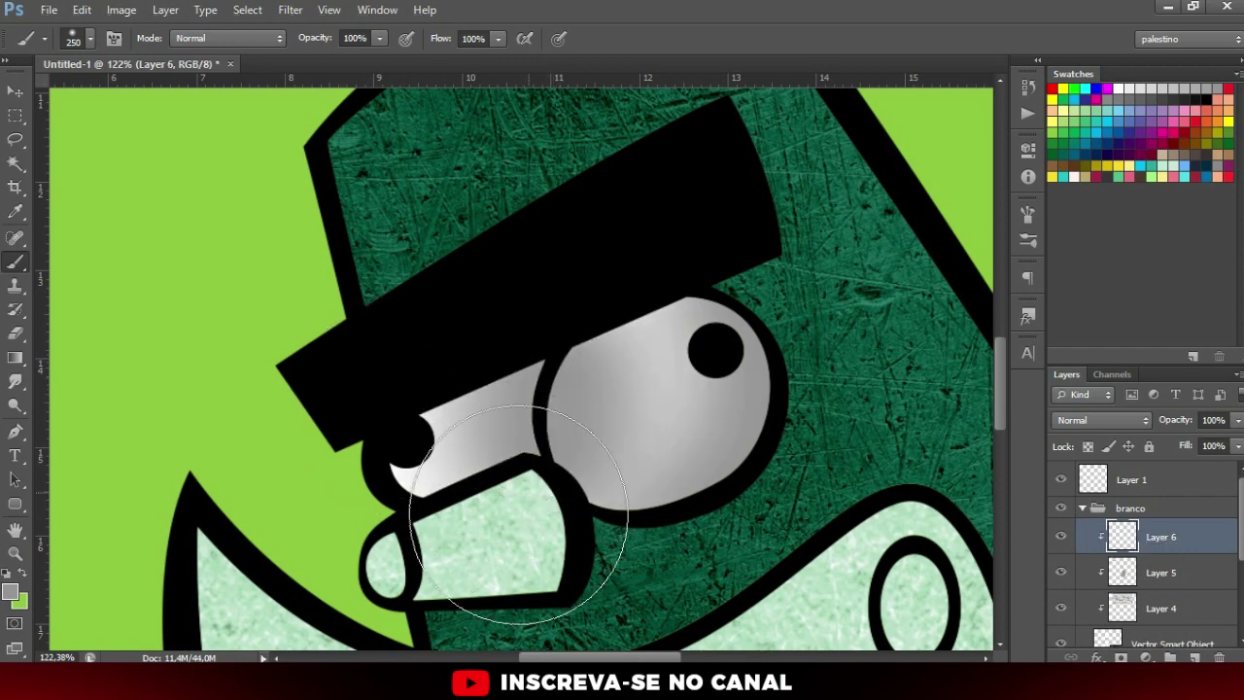
{"action": "left_click_drag", "start_coordinate": [527, 333], "coordinate": [597, 431]}
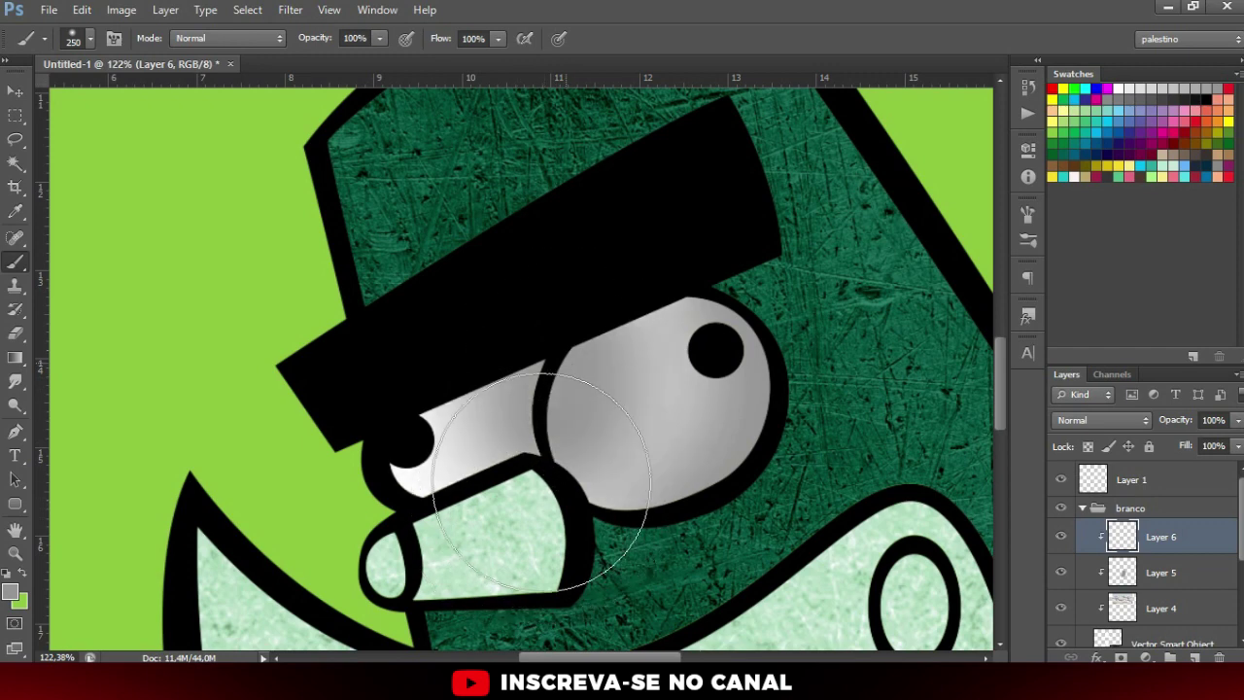
{"action": "key", "text": "bracketleft"}
{"action": "key", "text": "bracketleft"}
{"action": "key", "text": "bracketleft"}
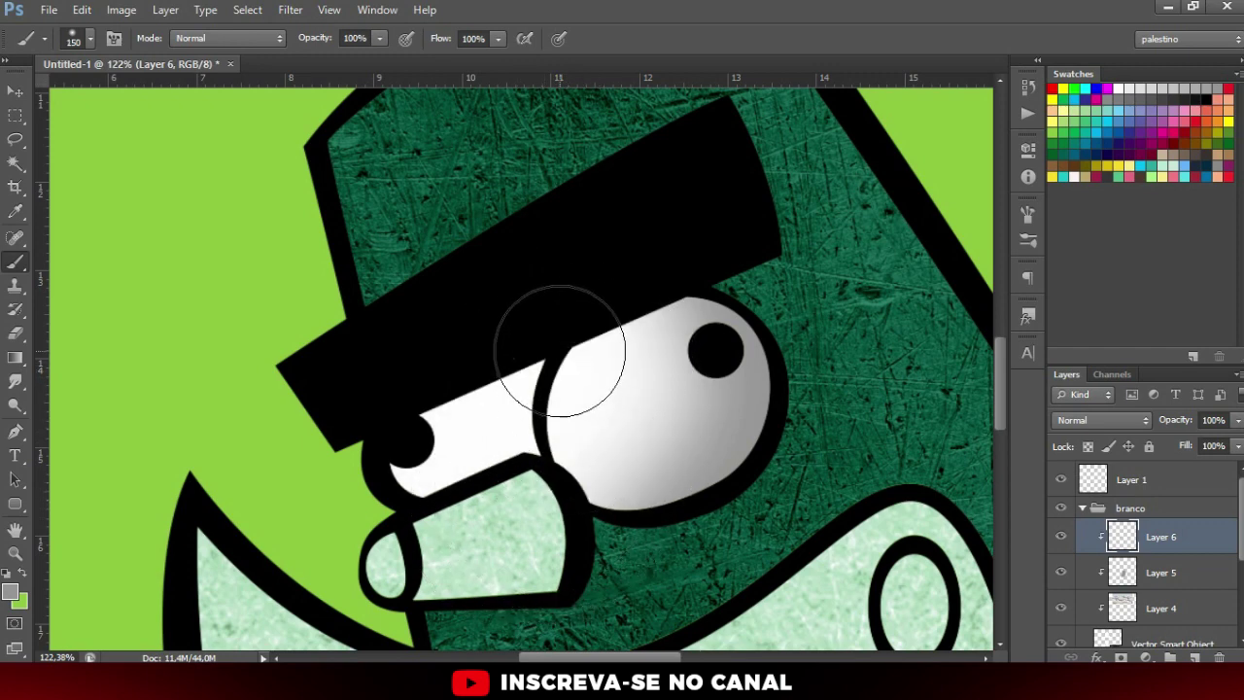
{"action": "left_click_drag", "start_coordinate": [544, 359], "coordinate": [515, 525]}
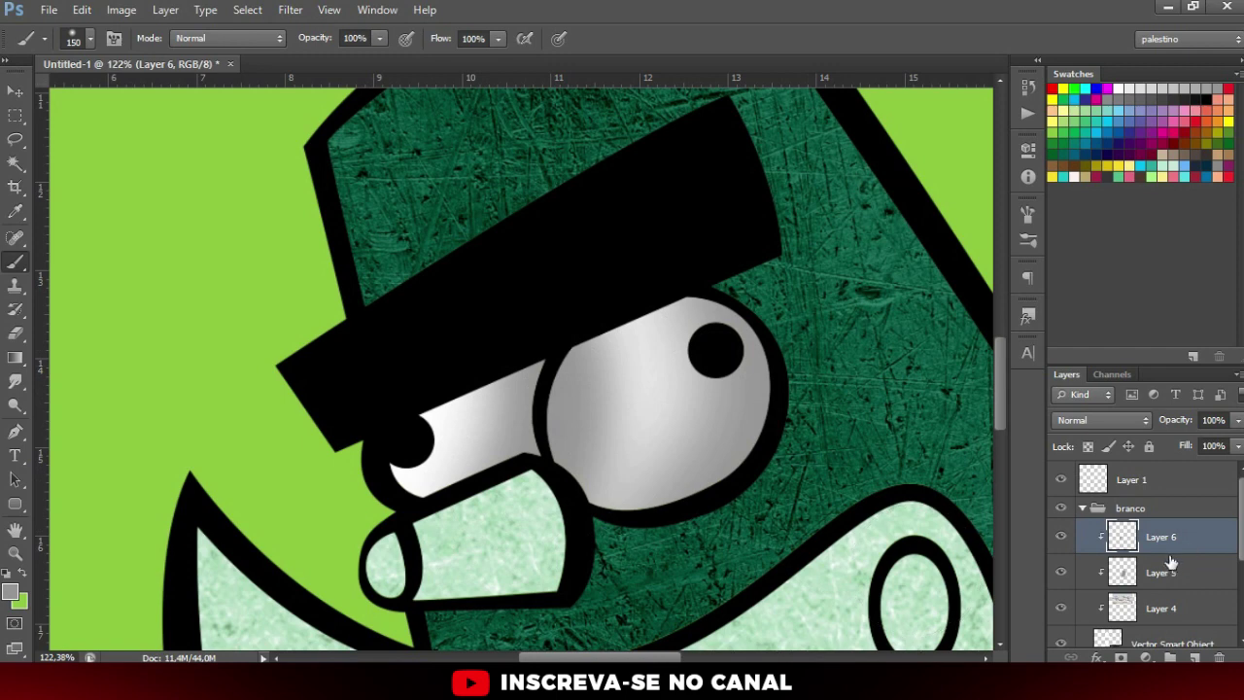
- Erase some grey shading from the eye with a larger eraser to leave a bright highlight
{"action": "key", "text": "e"}
{"action": "key", "text": "bracketright"}
{"action": "key", "text": "bracketright"}
{"action": "mouse_move", "coordinate": [658, 349]}
{"action": "left_mouse_down"}
{"action": "mouse_move", "coordinate": [633, 372]}
{"action": "mouse_move", "coordinate": [622, 361]}
{"action": "mouse_move", "coordinate": [606, 390]}
{"action": "mouse_move", "coordinate": [577, 394]}
{"action": "mouse_move", "coordinate": [572, 433]}
{"action": "mouse_move", "coordinate": [583, 472]}
{"action": "mouse_move", "coordinate": [664, 471]}
{"action": "left_mouse_up"}
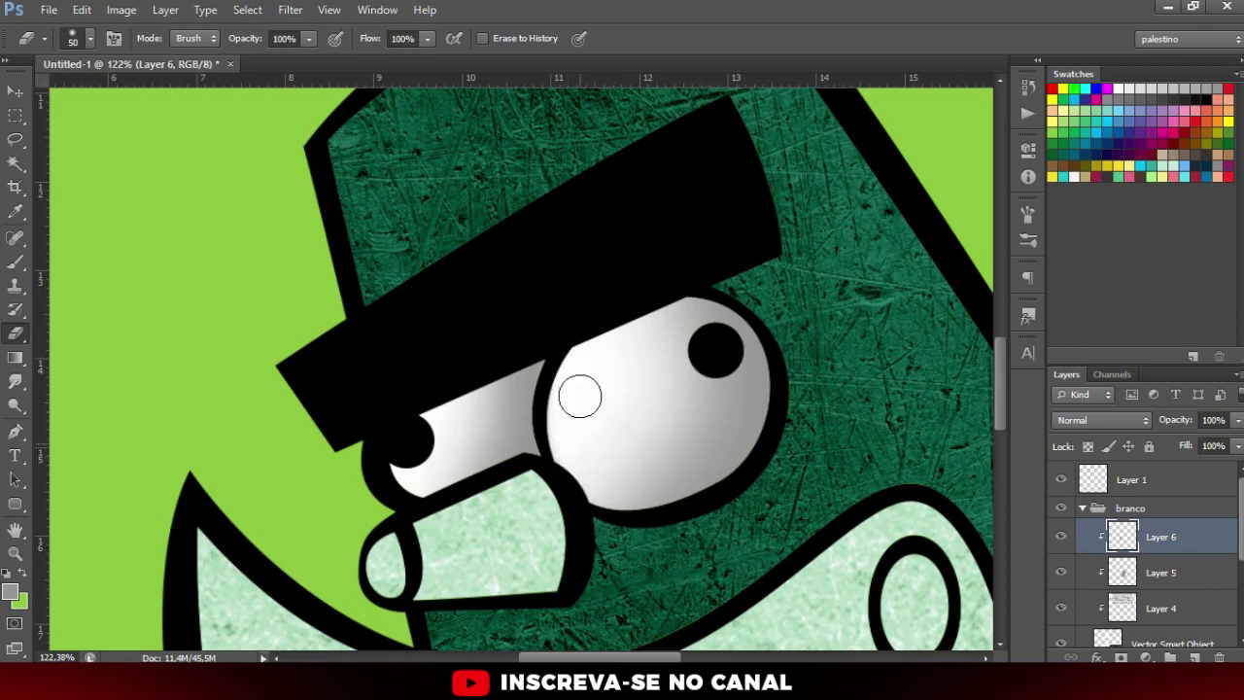
{"action": "scroll", "coordinate": [580, 396], "scroll_direction": "down", "scroll_amount": 3}
{"action": "scroll", "coordinate": [525, 370], "scroll_direction": "down", "scroll_amount": 3}
{"action": "key", "text": "v"}
{"action": "scroll", "coordinate": [495, 429], "scroll_direction": "up", "scroll_amount": 2}
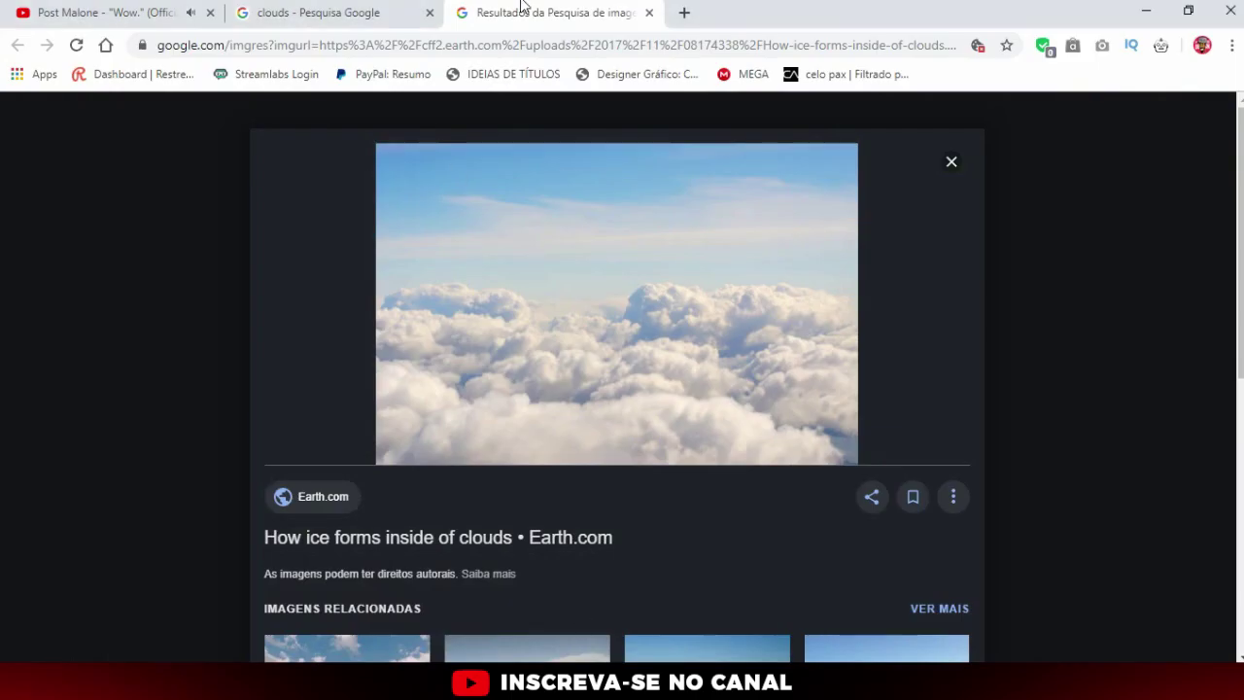
- Close the cloud result tab and search Google Images for 'cimento queimado'
{"action": "middle_click", "coordinate": [472, 8]}
{"action": "scroll", "coordinate": [466, 195], "scroll_direction": "up", "scroll_amount": 3}
{"action": "double_click", "coordinate": [255, 131]}
{"action": "type", "text": "cimento"}
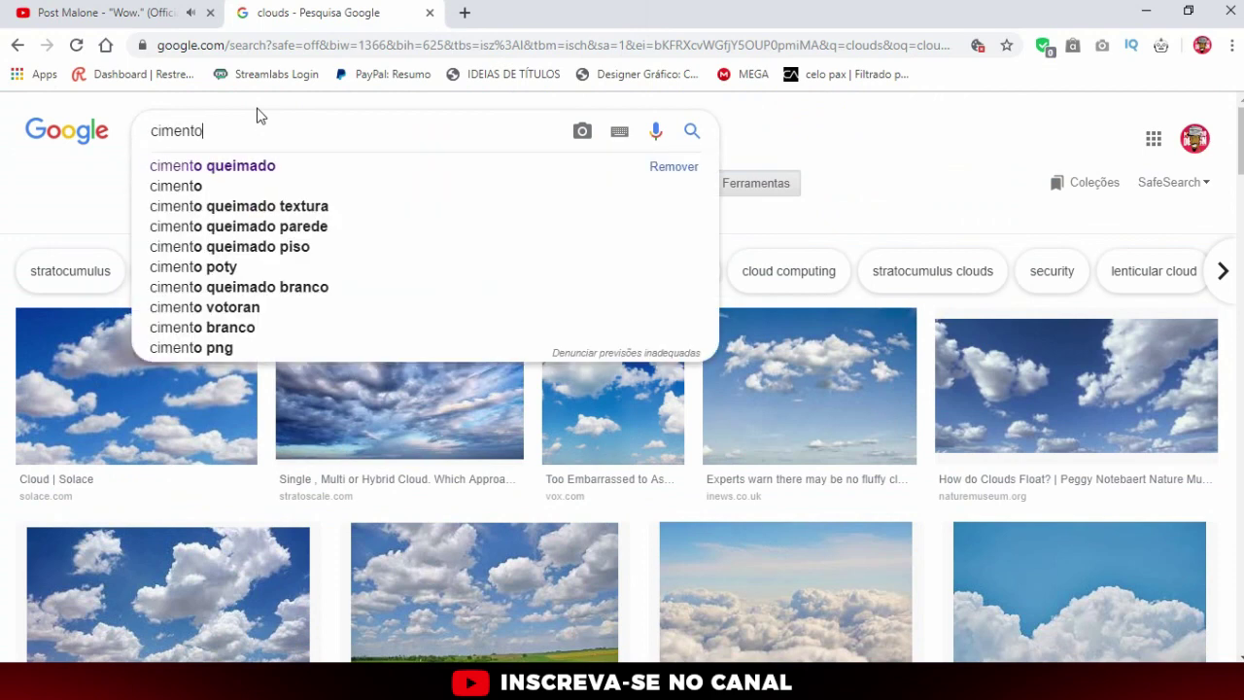
{"action": "key", "text": "Down"}
{"action": "key", "text": "Return"}
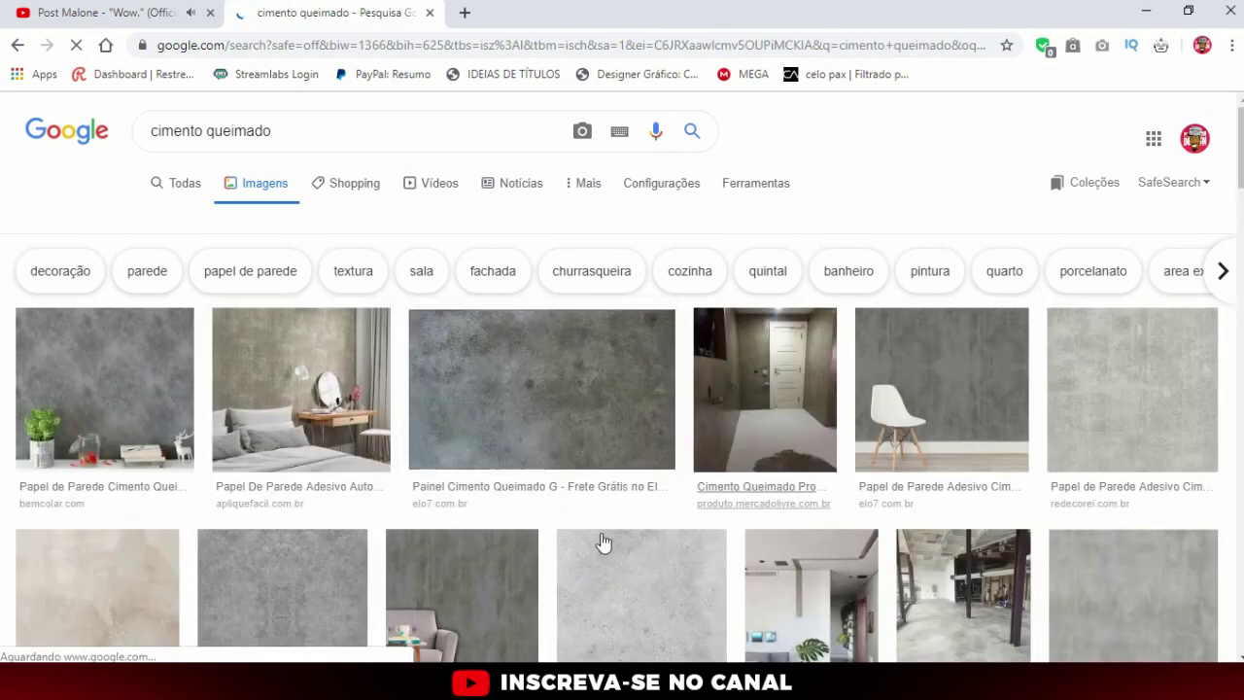
- Open the grey Painel Cimento Queimado G result and copy the image
{"action": "scroll", "coordinate": [389, 453], "scroll_direction": "down", "scroll_amount": 2}
{"action": "scroll", "coordinate": [657, 455], "scroll_direction": "up", "scroll_amount": 1}
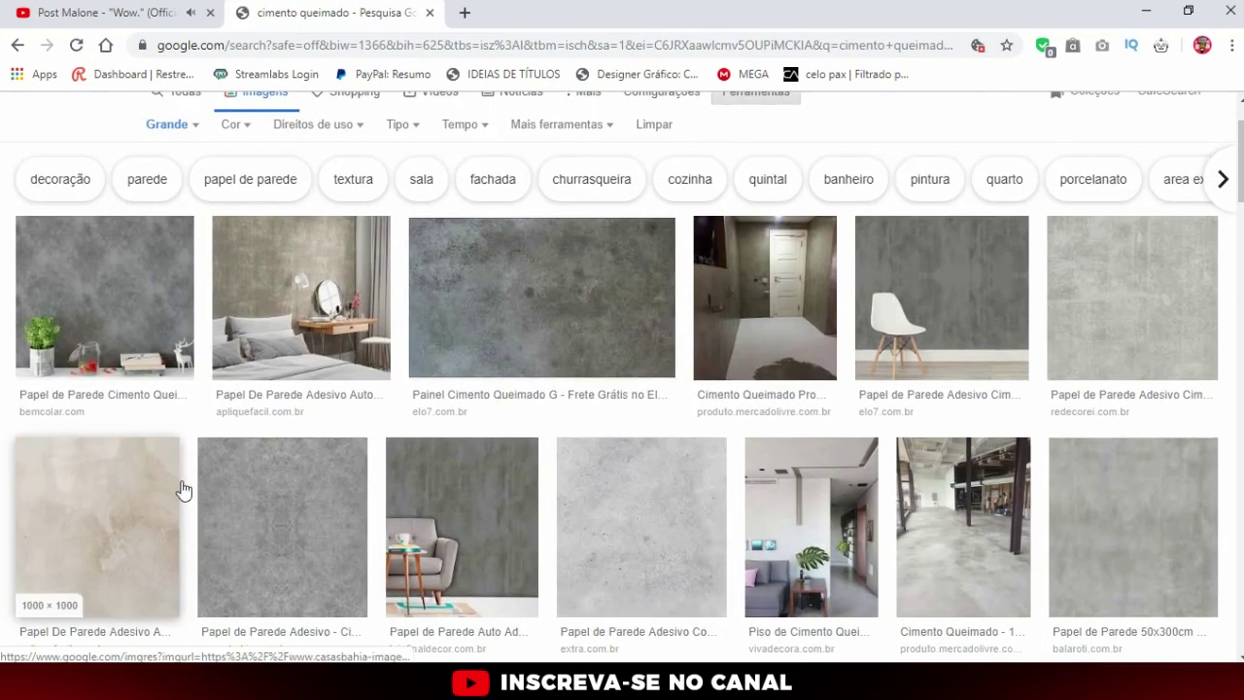
{"action": "left_click", "coordinate": [82, 524]}
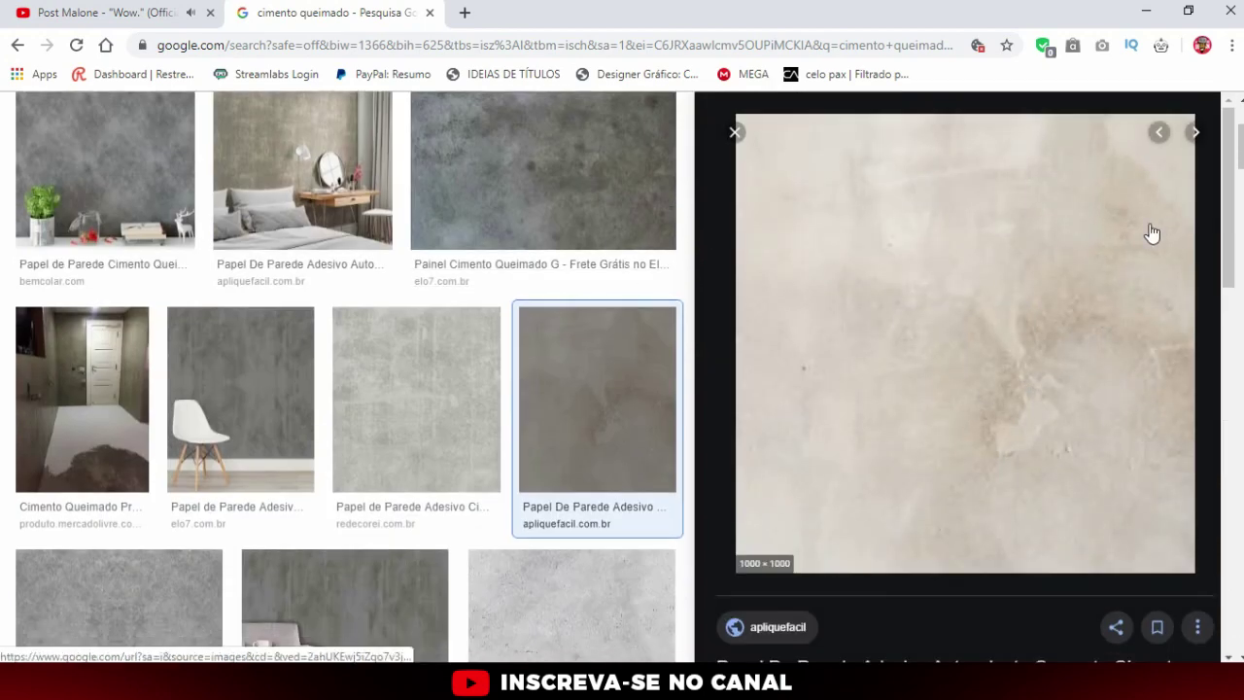
{"action": "left_click", "coordinate": [437, 187]}
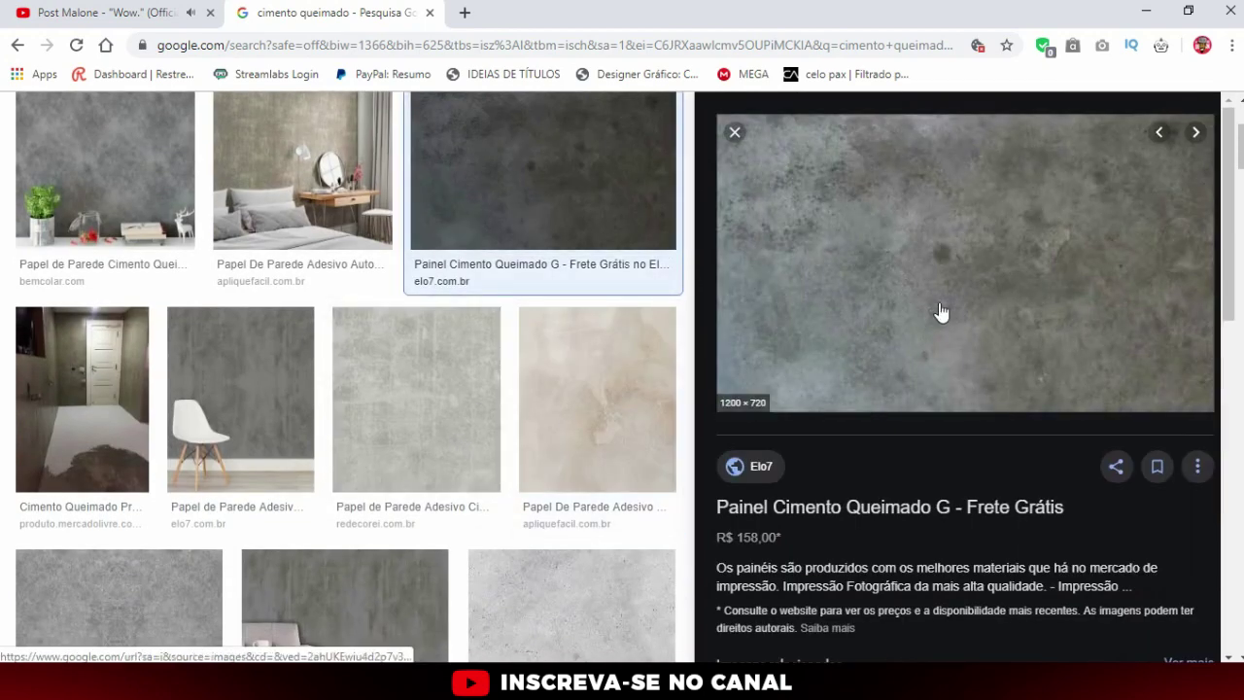
{"action": "right_click", "coordinate": [974, 239]}
{"action": "left_click", "coordinate": [1017, 426]}
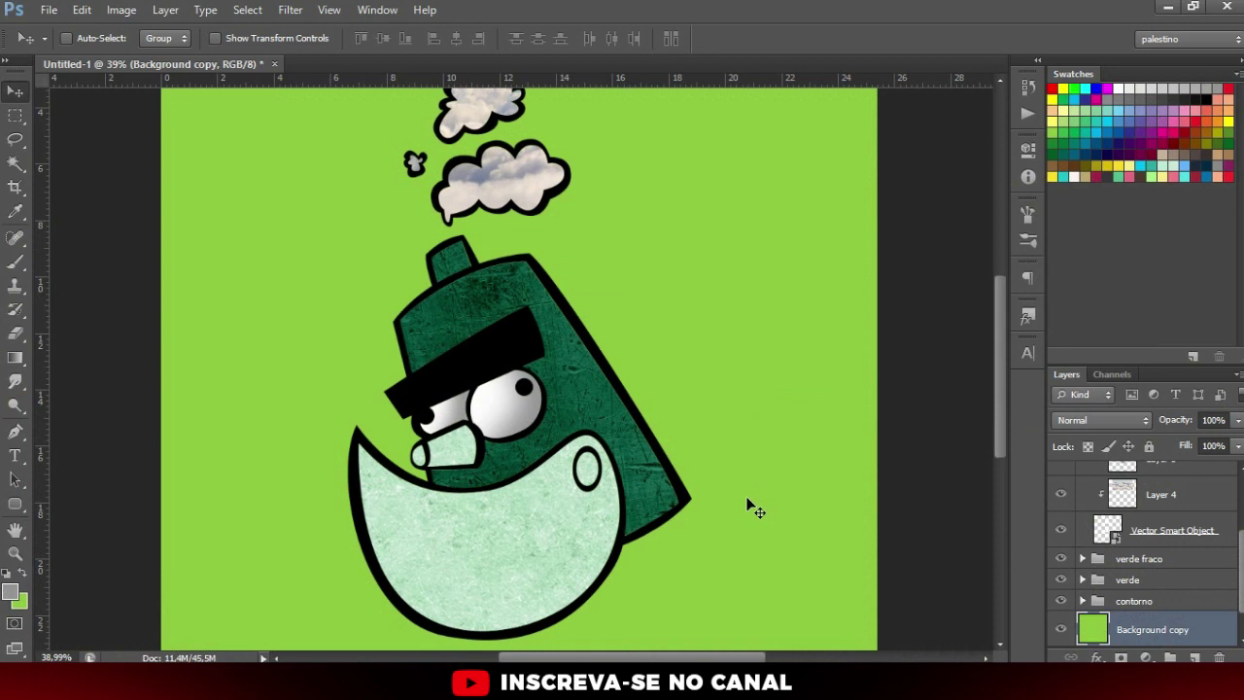
- Collapse the branco group and paste the concrete image above Background copy
{"action": "scroll", "coordinate": [1127, 519], "scroll_direction": "up", "scroll_amount": 3}
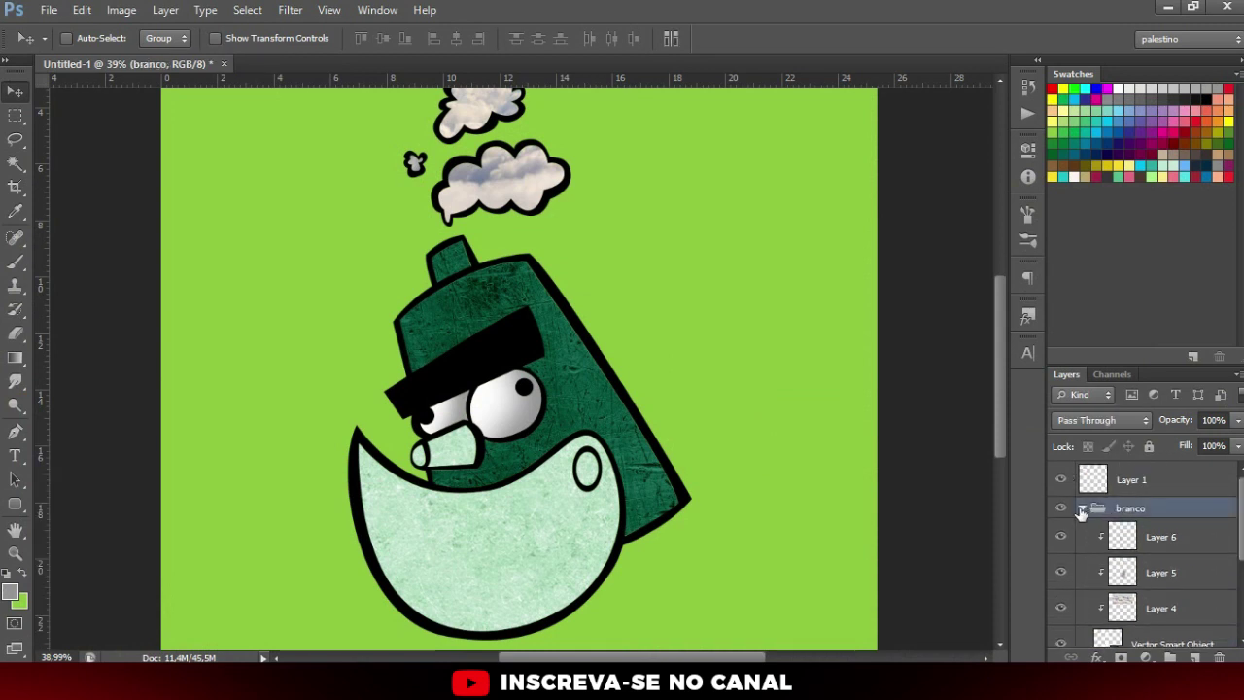
{"action": "left_click", "coordinate": [1084, 509]}
{"action": "left_click", "coordinate": [1144, 610]}
{"action": "key", "text": "ctrl+v"}
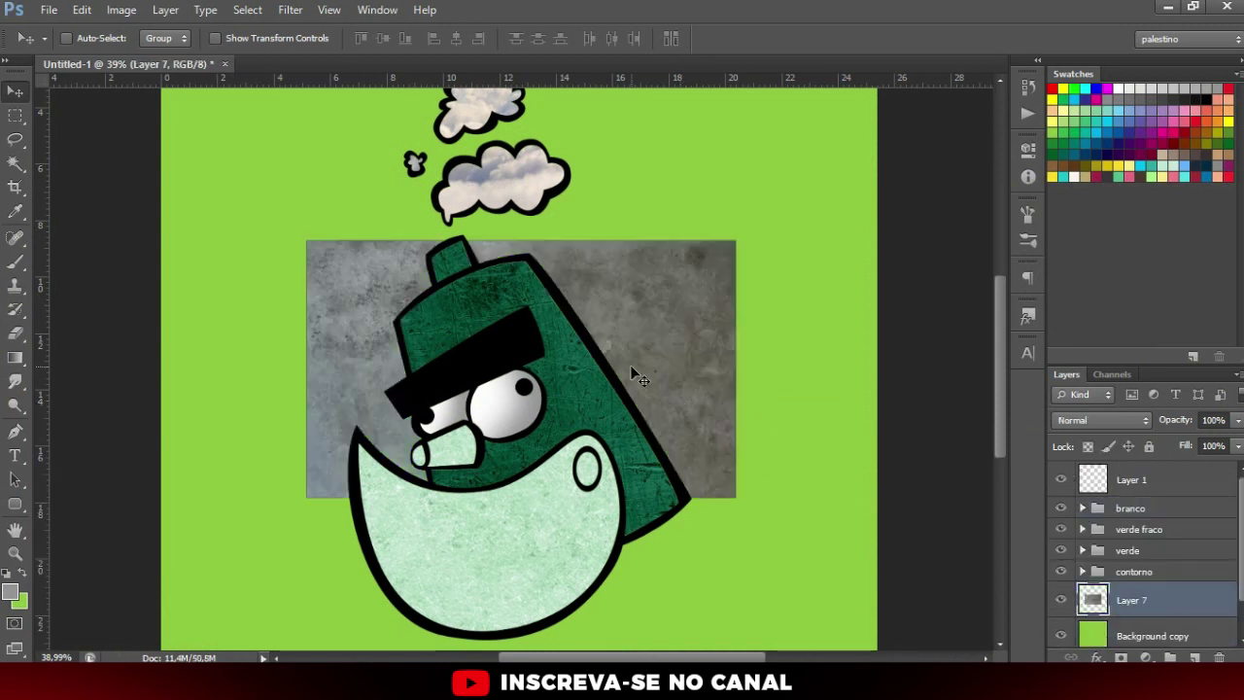
- Scale the concrete texture to about 299% so it covers the whole canvas
{"action": "key", "text": "ctrl+minus"}
{"action": "key", "text": "ctrl+t"}
{"action": "left_click_drag", "start_coordinate": [647, 304], "coordinate": [898, 150]}
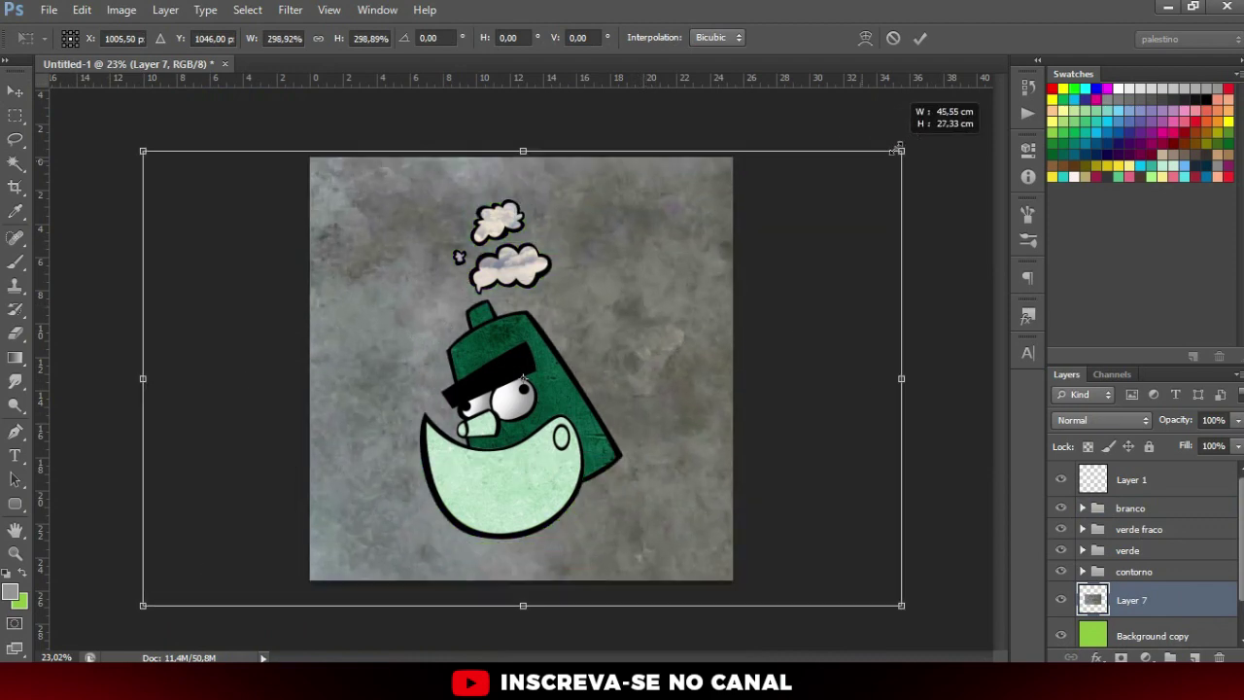
{"action": "key", "text": "Return"}
{"action": "key", "text": "ctrl+0"}
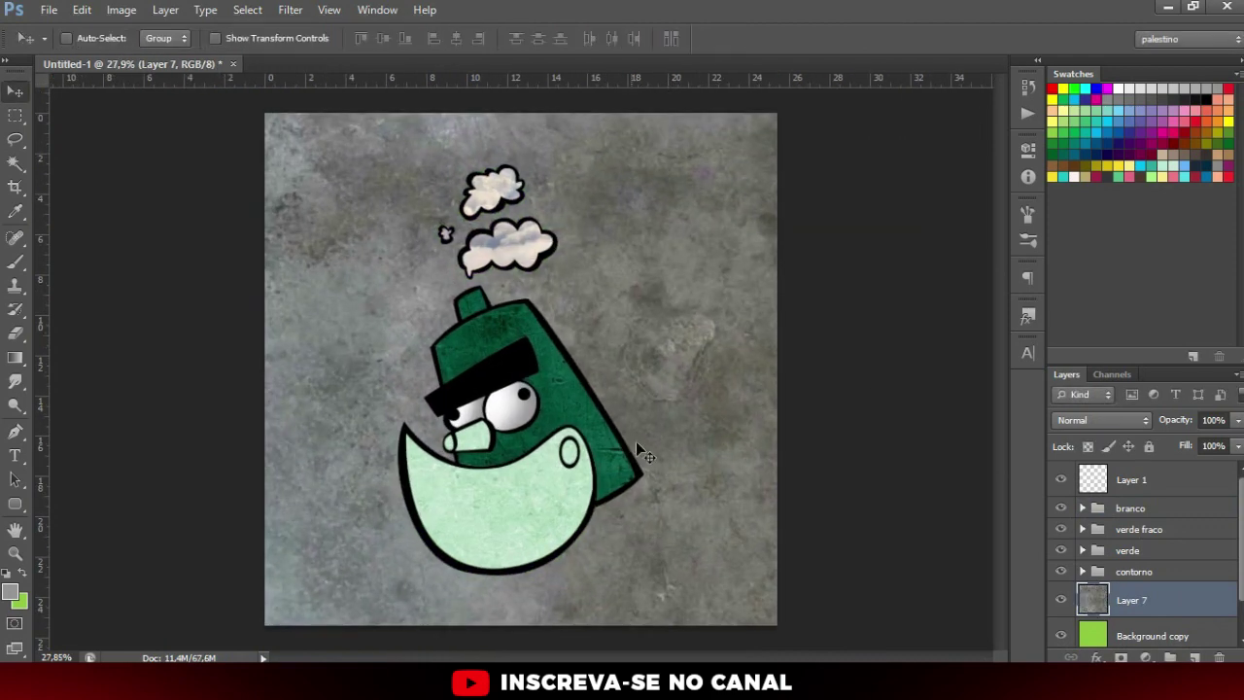
{"action": "scroll", "coordinate": [708, 394], "scroll_direction": "down", "scroll_amount": 1}
{"action": "scroll", "coordinate": [713, 405], "scroll_direction": "up", "scroll_amount": 4}
{"action": "scroll", "coordinate": [632, 392], "scroll_direction": "down", "scroll_amount": 2}
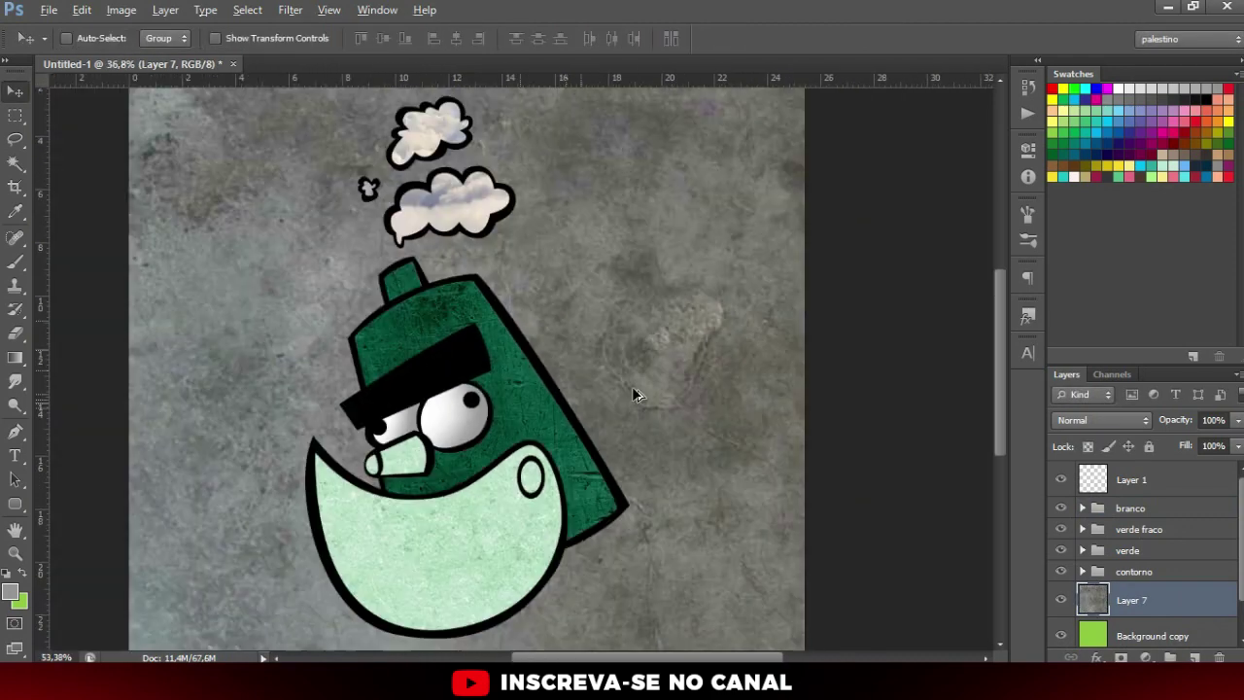
{"action": "scroll", "coordinate": [641, 361], "scroll_direction": "up", "scroll_amount": 3}
{"action": "scroll", "coordinate": [652, 373], "scroll_direction": "down", "scroll_amount": 3}
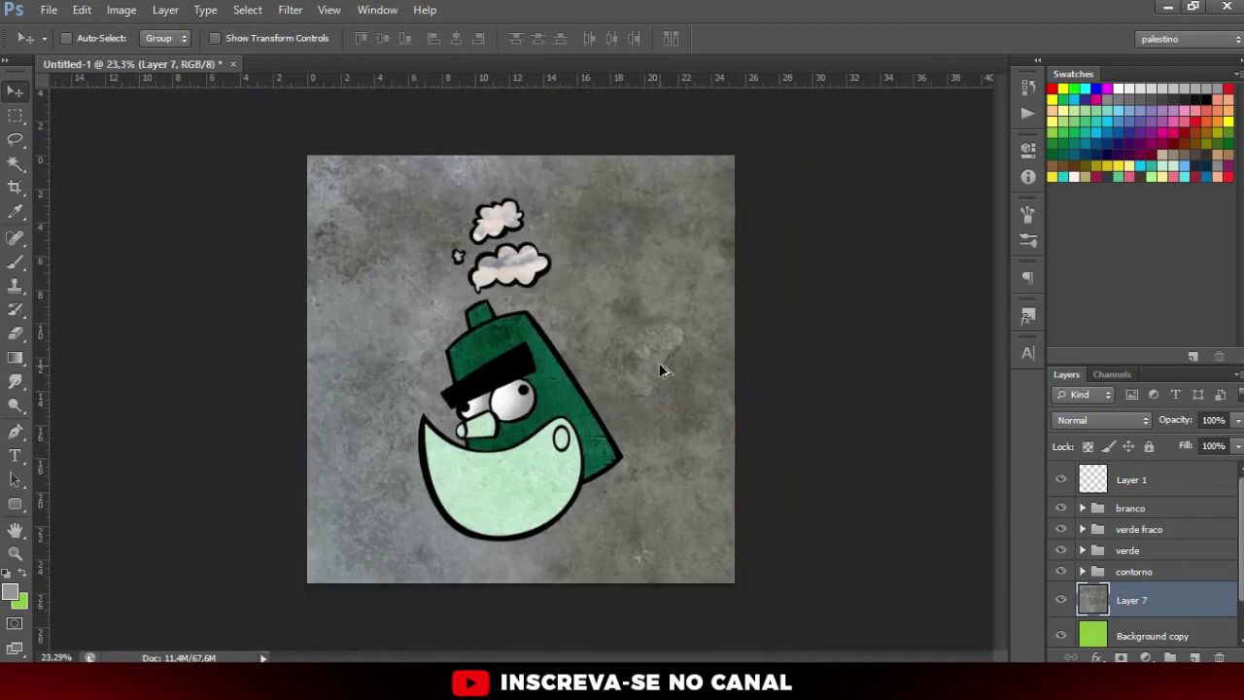
{"action": "scroll", "coordinate": [659, 362], "scroll_direction": "down", "scroll_amount": 2}
{"action": "scroll", "coordinate": [659, 362], "scroll_direction": "up", "scroll_amount": 1}
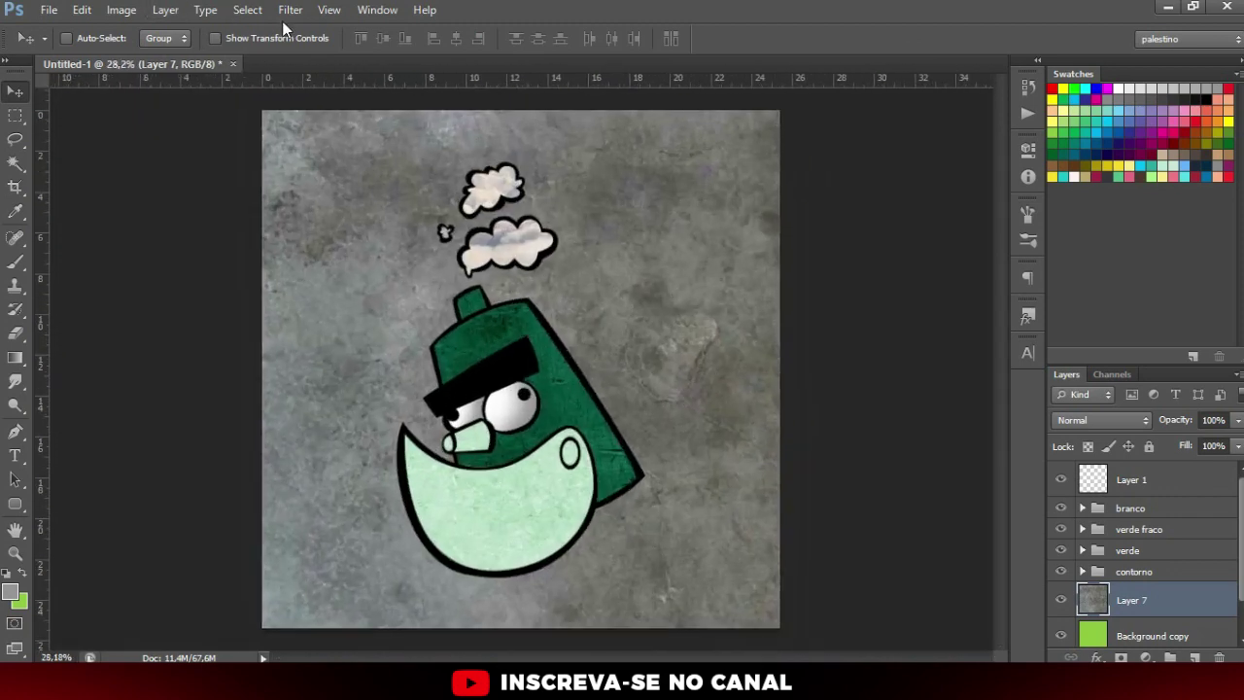
- Apply a Filter > Distort > Wave to the concrete layer with Amplitude Max 210
{"action": "left_click", "coordinate": [290, 10]}
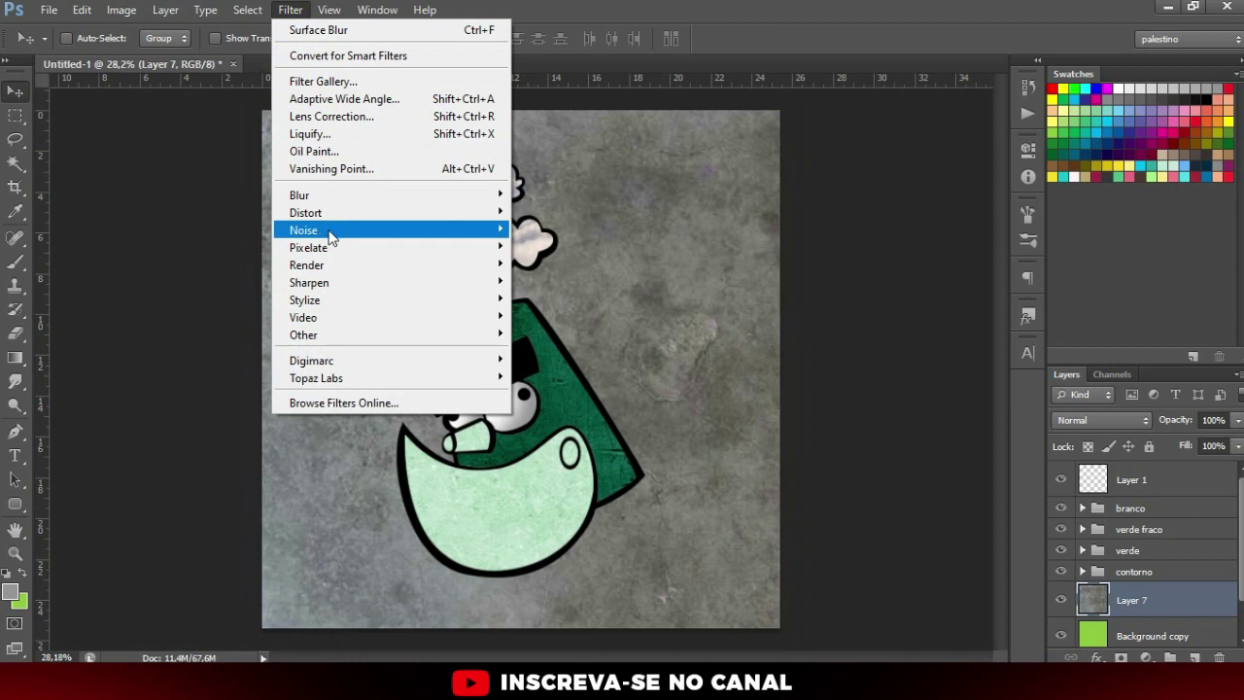
{"action": "mouse_move", "coordinate": [305, 212]}
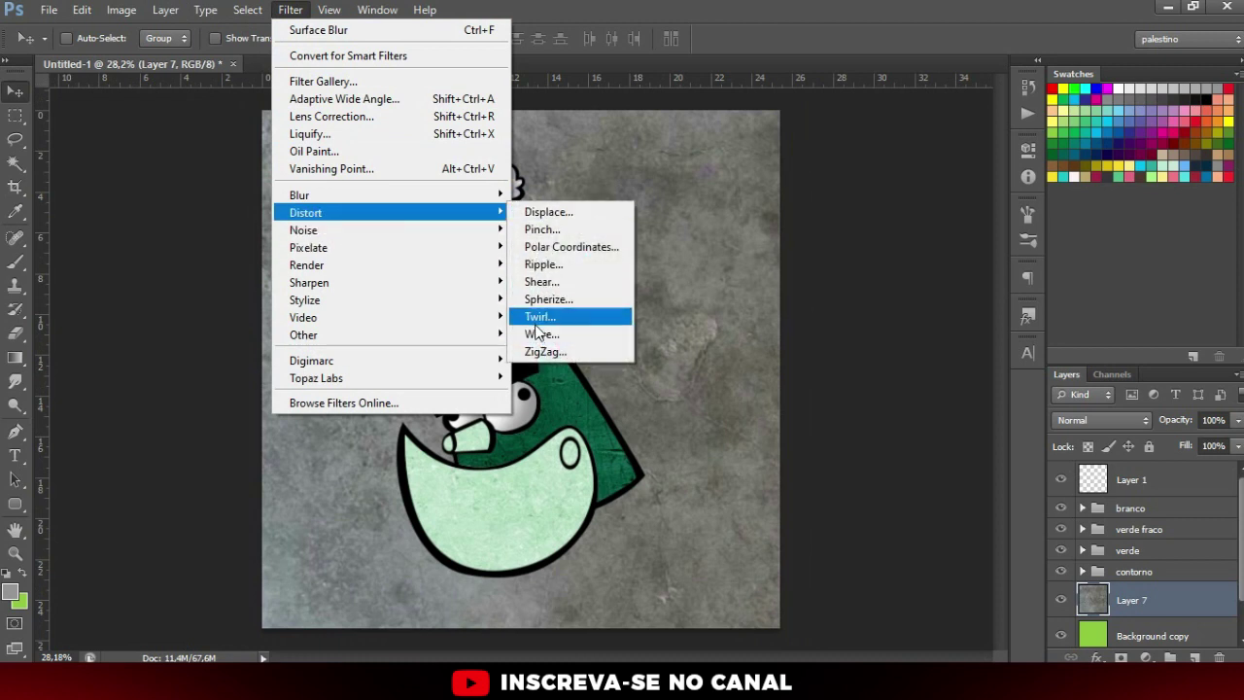
{"action": "left_click", "coordinate": [540, 334]}
{"action": "left_click_drag", "start_coordinate": [721, 290], "coordinate": [763, 291]}
{"action": "left_click", "coordinate": [1081, 109]}
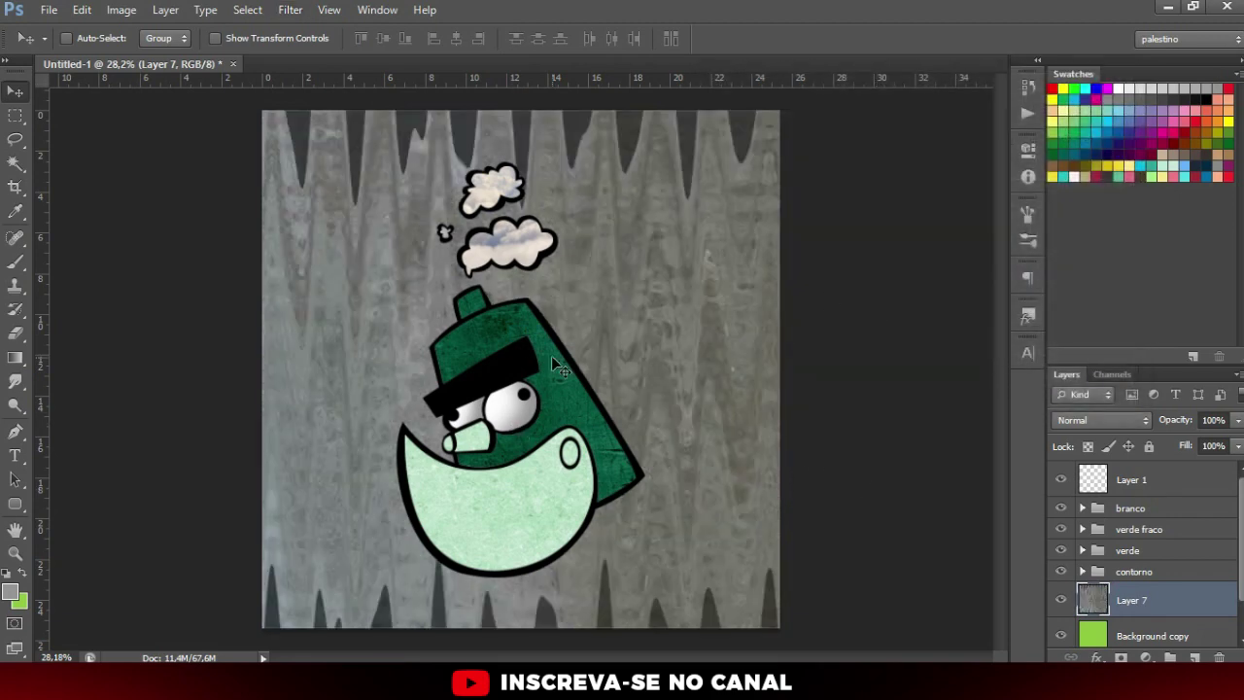
{"action": "scroll", "coordinate": [553, 374], "scroll_direction": "down", "scroll_amount": 3}
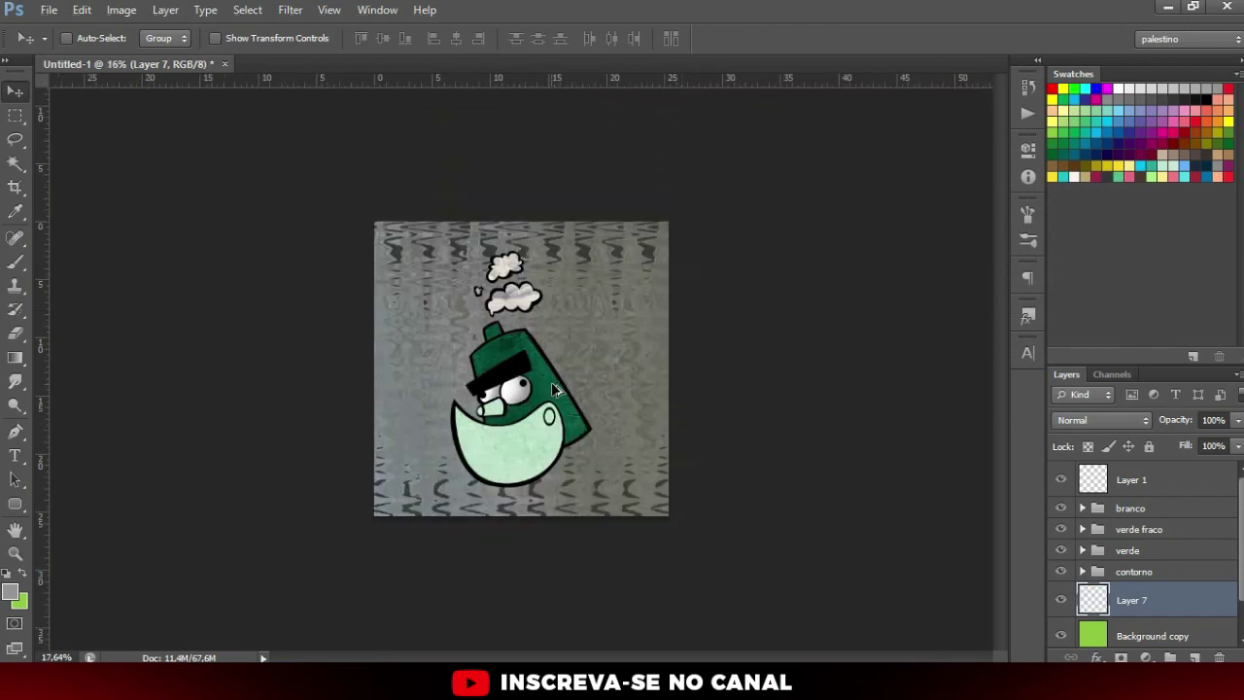
{"action": "scroll", "coordinate": [552, 386], "scroll_direction": "up", "scroll_amount": 2}
{"action": "scroll", "coordinate": [700, 389], "scroll_direction": "up", "scroll_amount": 2}
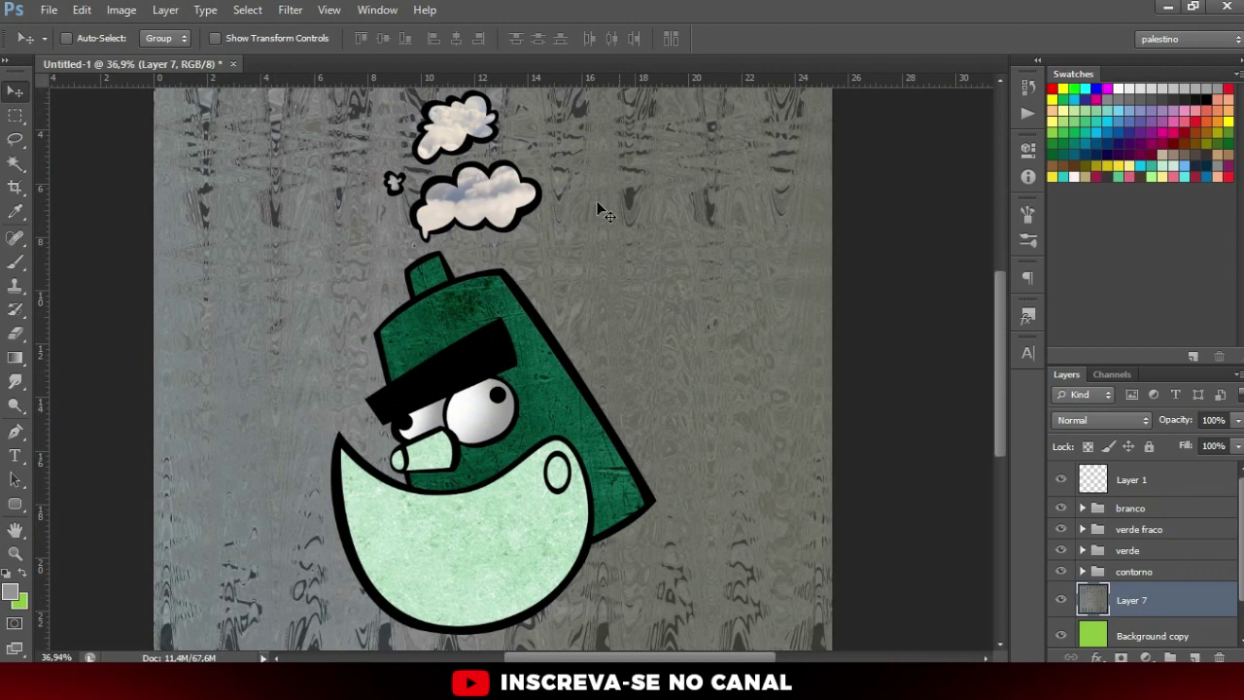
{"action": "scroll", "coordinate": [597, 209], "scroll_direction": "up", "scroll_amount": 2}
{"action": "scroll", "coordinate": [374, 248], "scroll_direction": "up", "scroll_amount": 2}
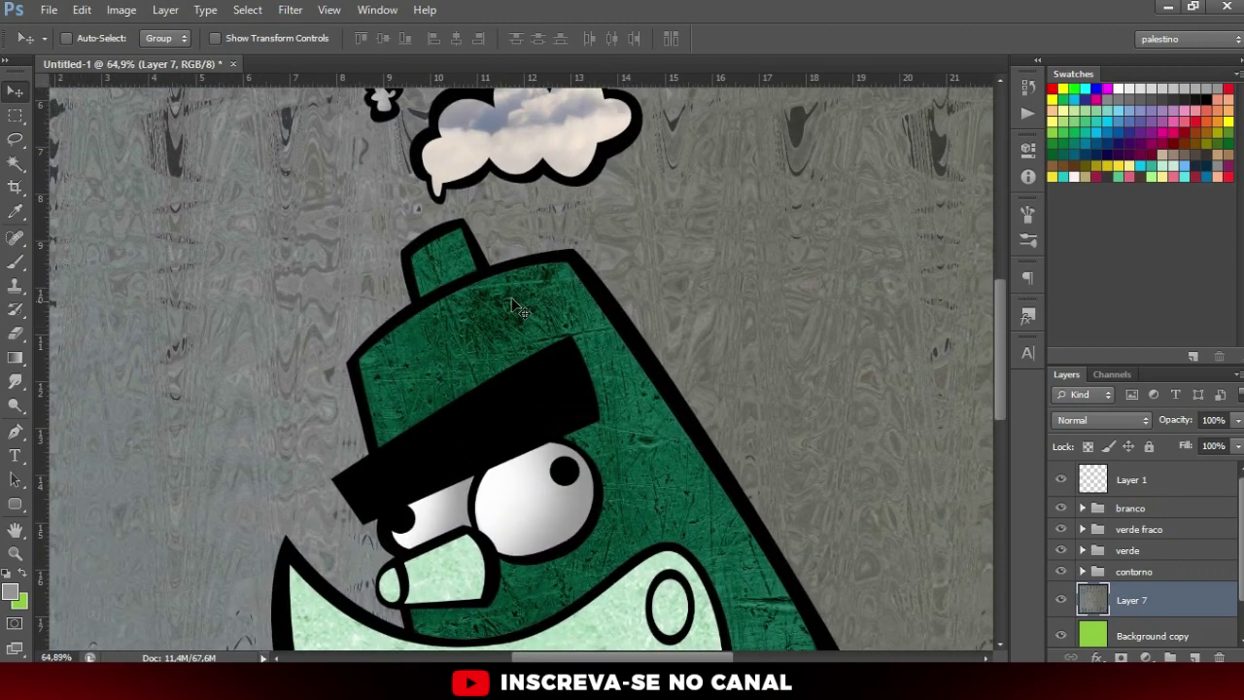
{"action": "scroll", "coordinate": [444, 314], "scroll_direction": "up", "scroll_amount": 2}
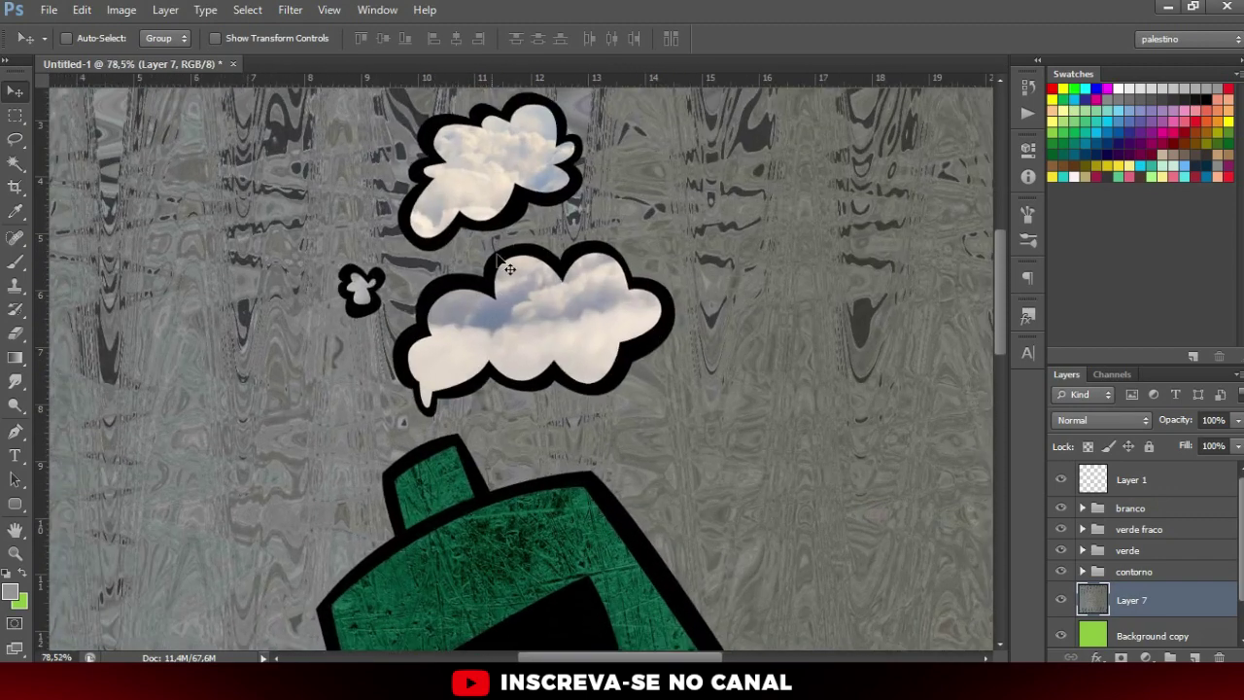
{"action": "scroll", "coordinate": [515, 301], "scroll_direction": "down", "scroll_amount": 2}
{"action": "scroll", "coordinate": [480, 327], "scroll_direction": "down", "scroll_amount": 3}
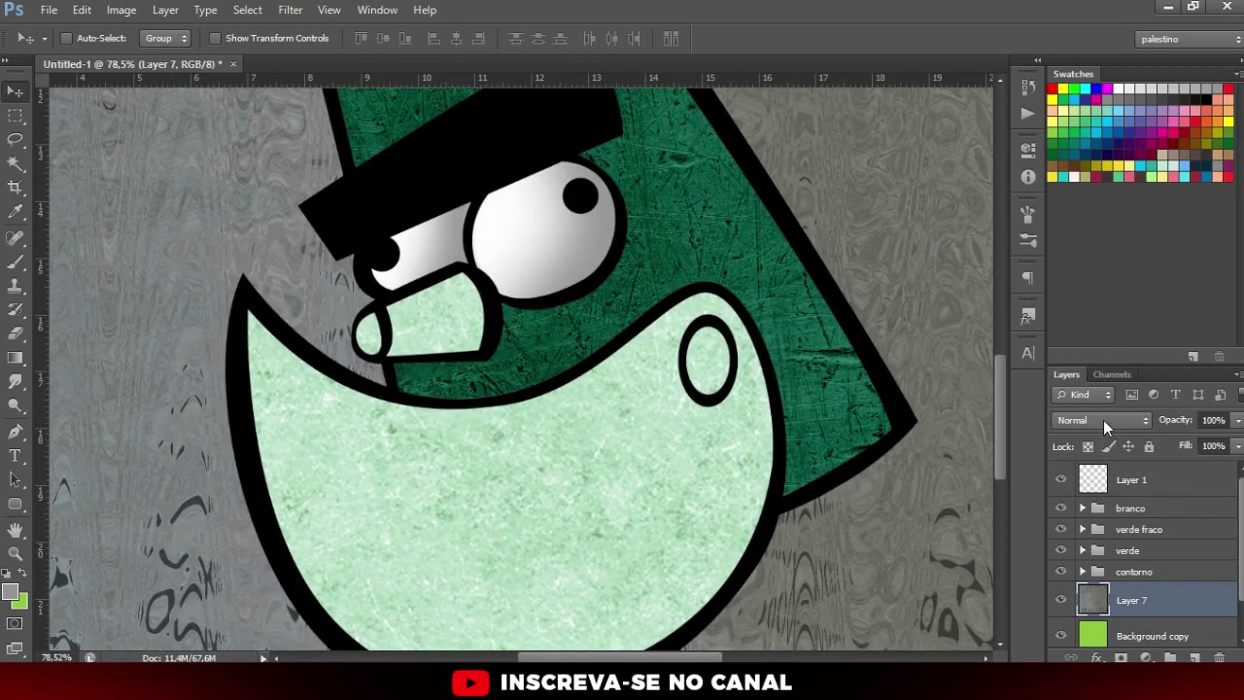
{"action": "scroll", "coordinate": [522, 337], "scroll_direction": "down", "scroll_amount": 2}
{"action": "scroll", "coordinate": [534, 311], "scroll_direction": "down", "scroll_amount": 2}
{"action": "scroll", "coordinate": [546, 289], "scroll_direction": "up", "scroll_amount": 2}
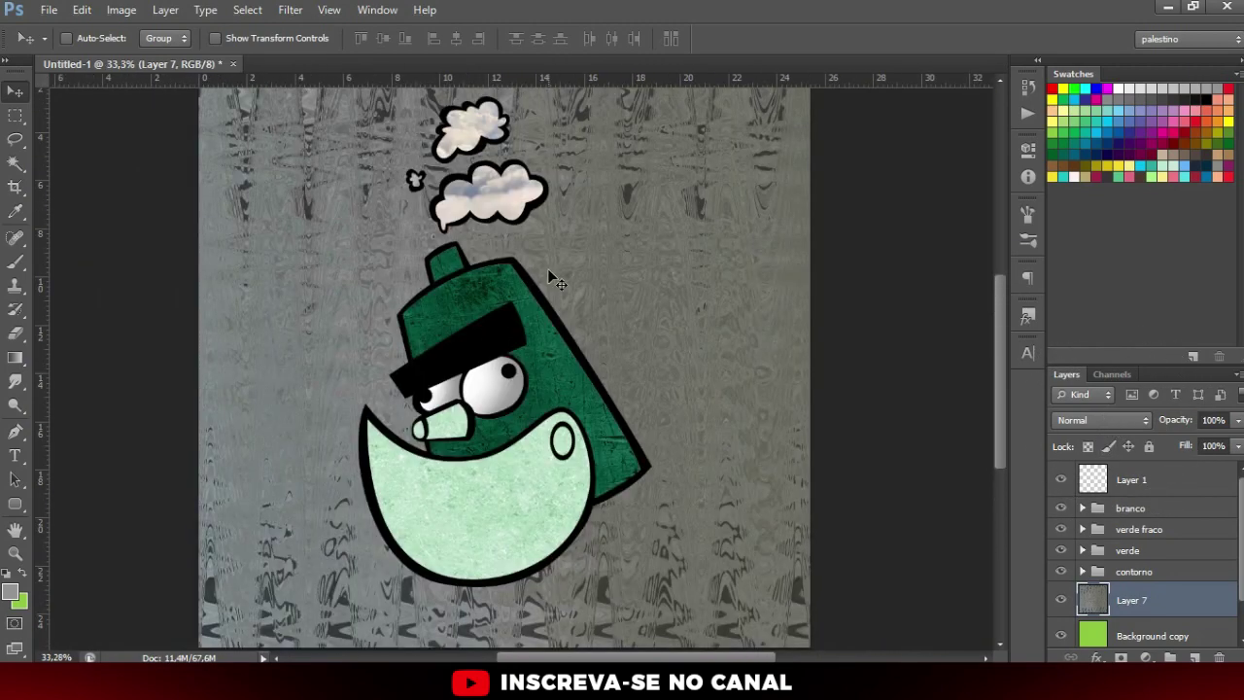
{"action": "scroll", "coordinate": [547, 268], "scroll_direction": "up", "scroll_amount": 2}
{"action": "scroll", "coordinate": [532, 298], "scroll_direction": "down", "scroll_amount": 2}
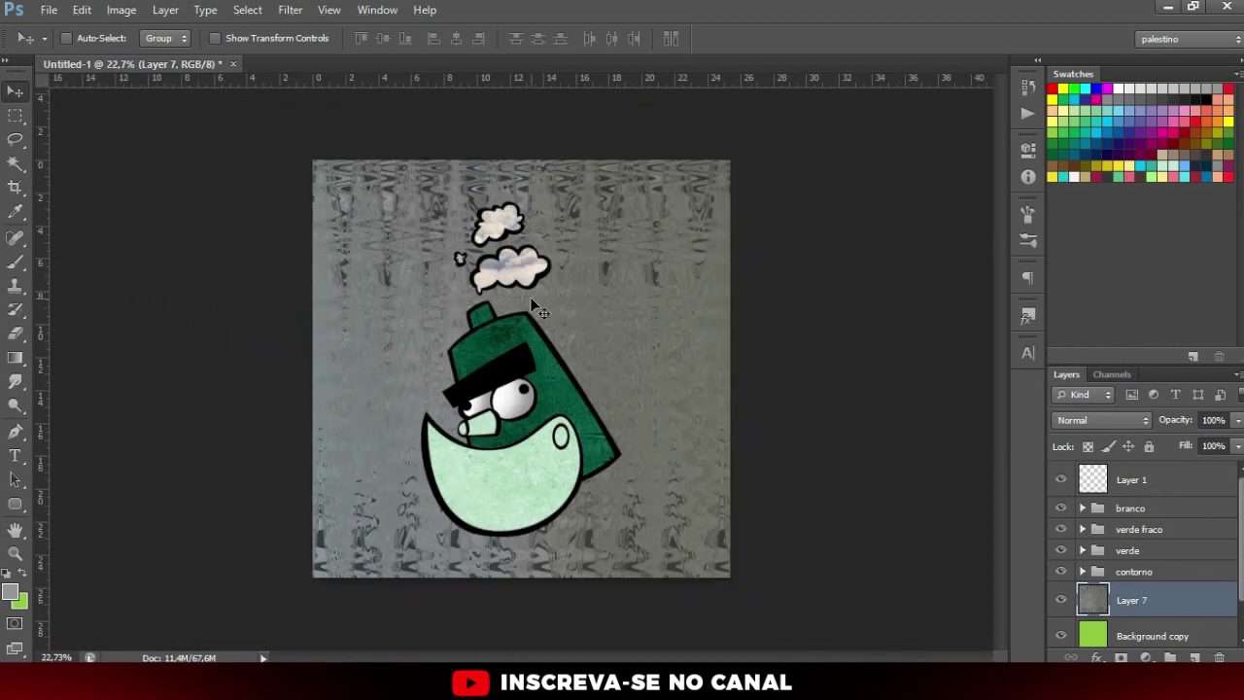